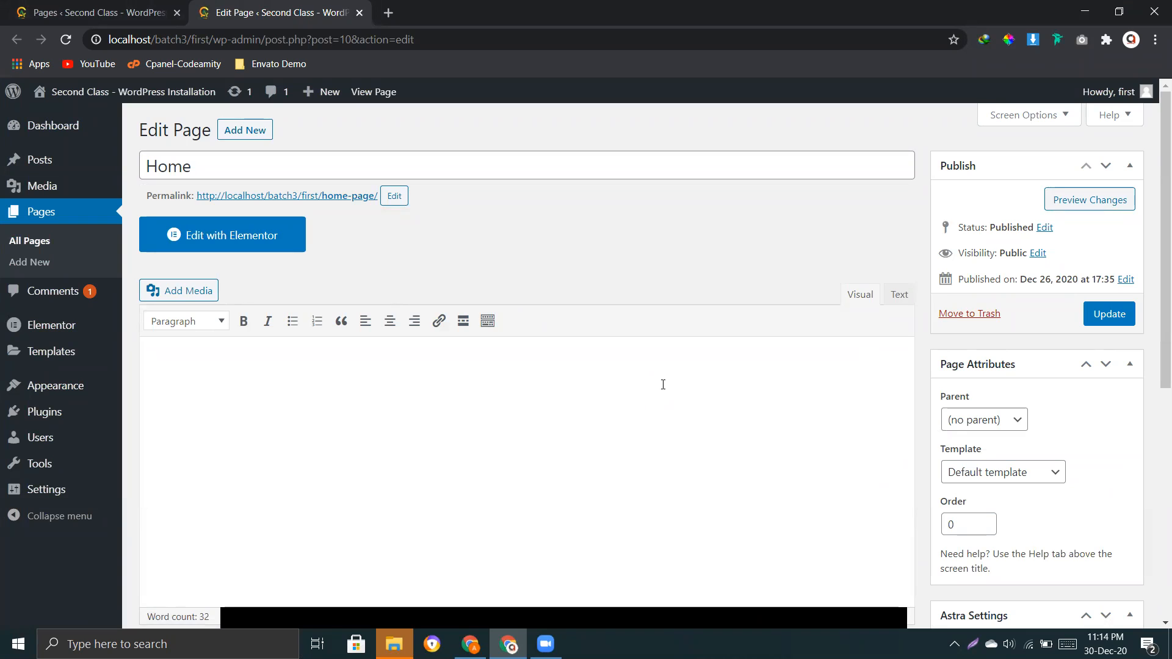
Set the Home page's template to Elementor Canvas and update the page
scroll(1068, 446, down, 3)
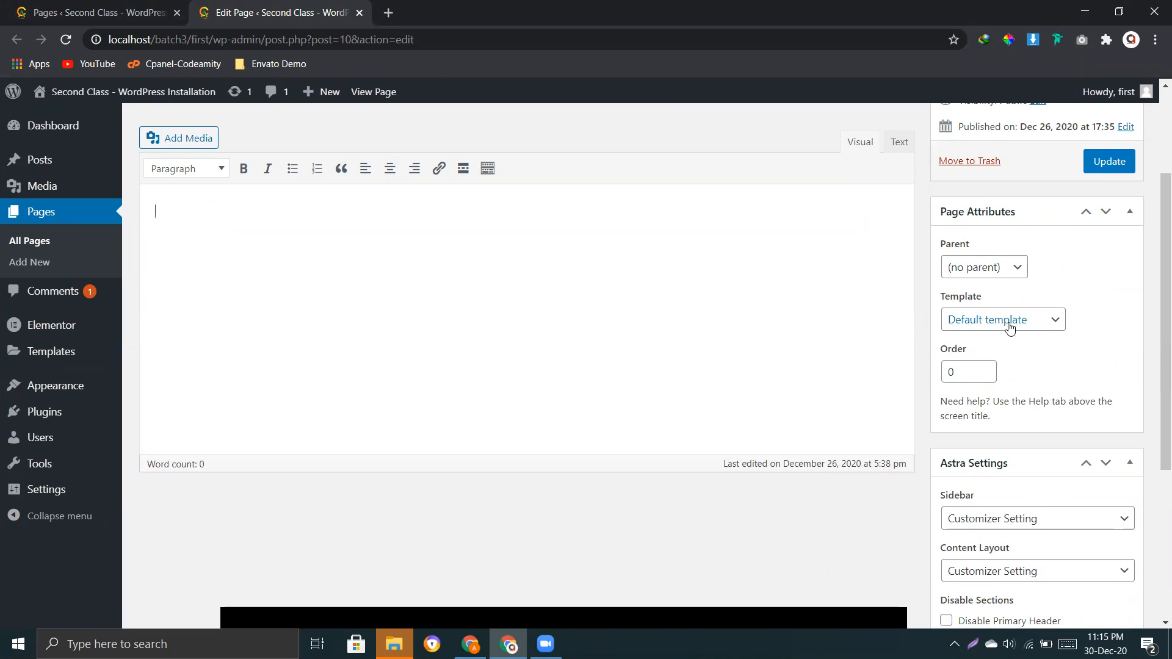
click(1010, 328)
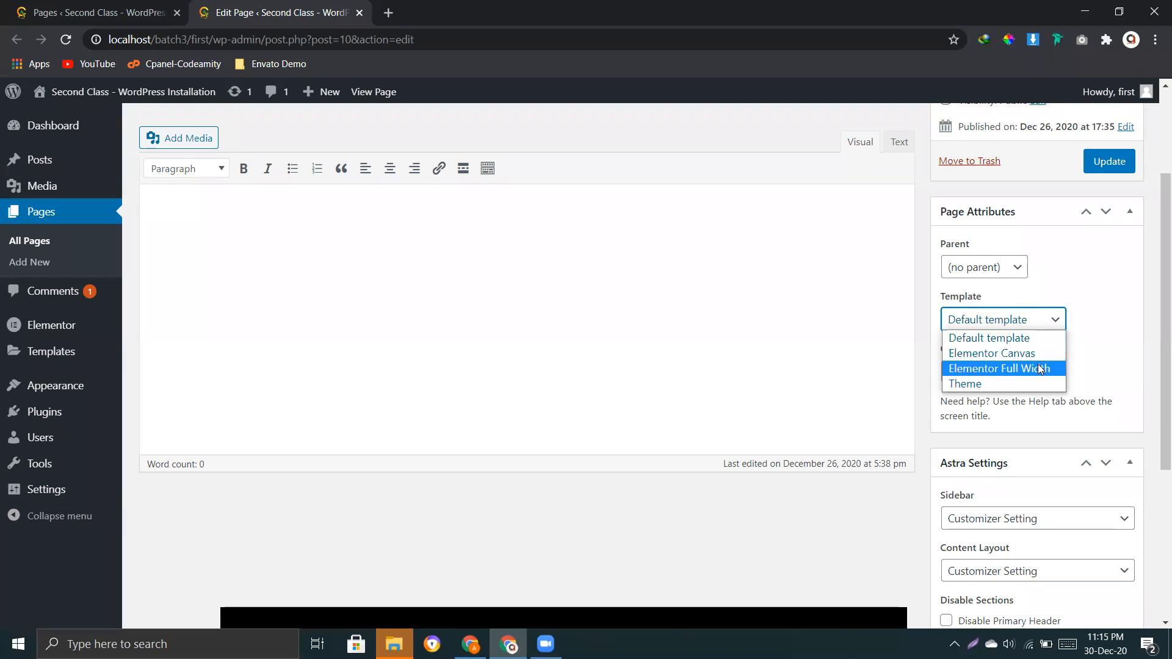
click(1008, 359)
scroll(1136, 329, up, 3)
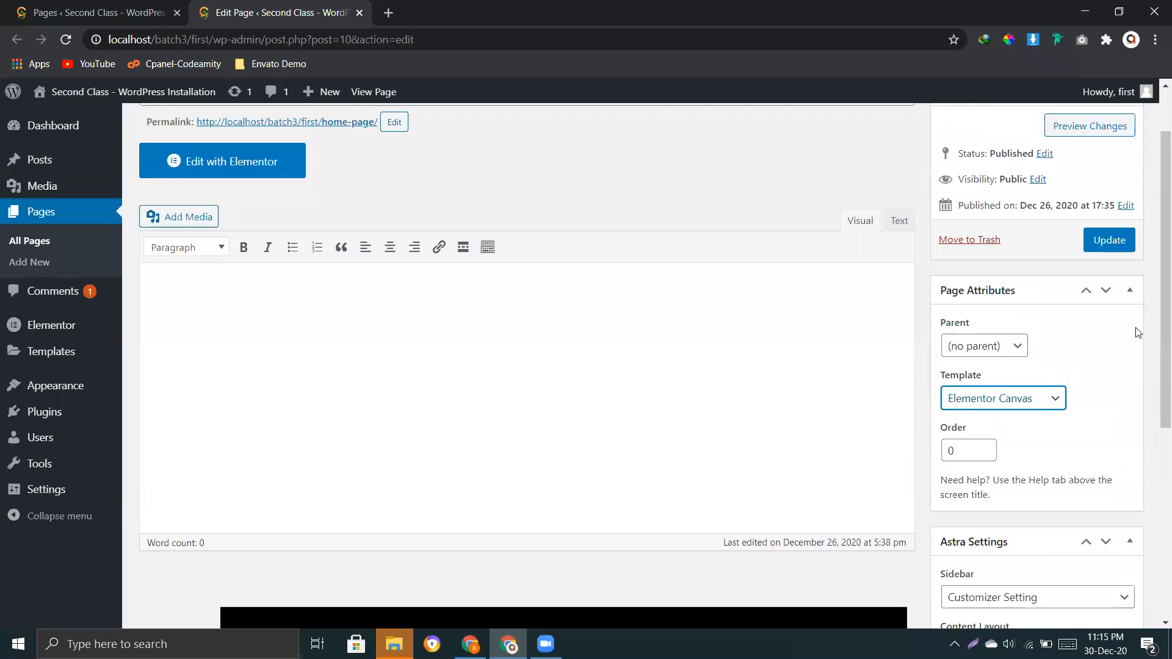
click(1107, 314)
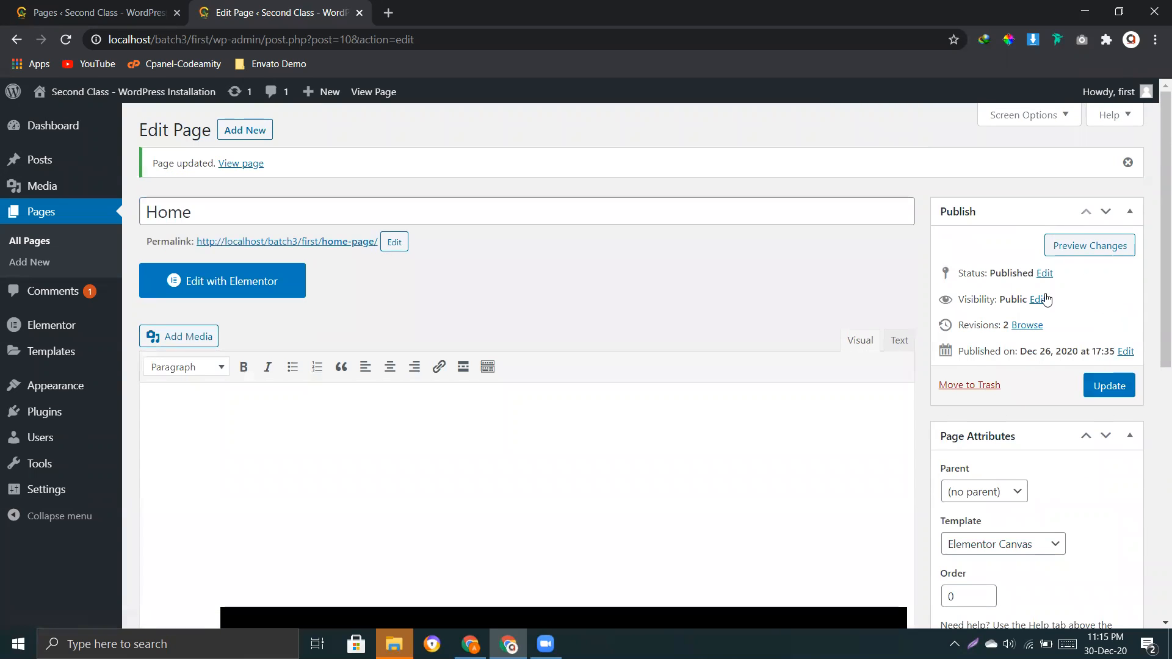
Preview the Home page, update it once more and reload the preview to check the template
click(1089, 249)
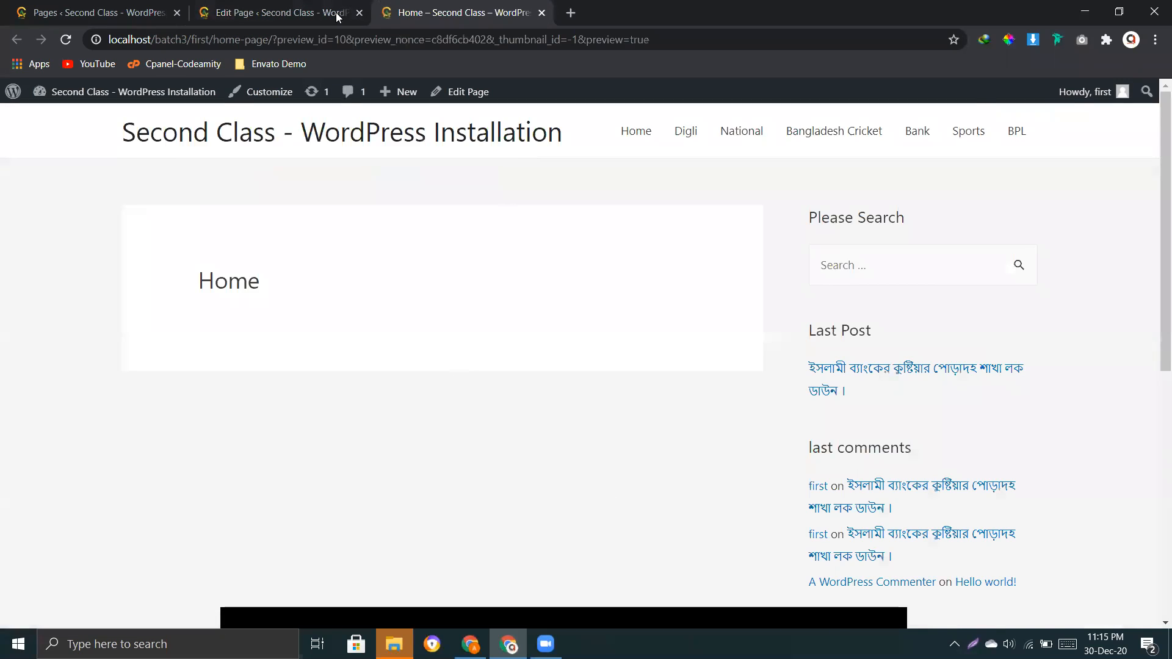
click(277, 12)
click(1106, 390)
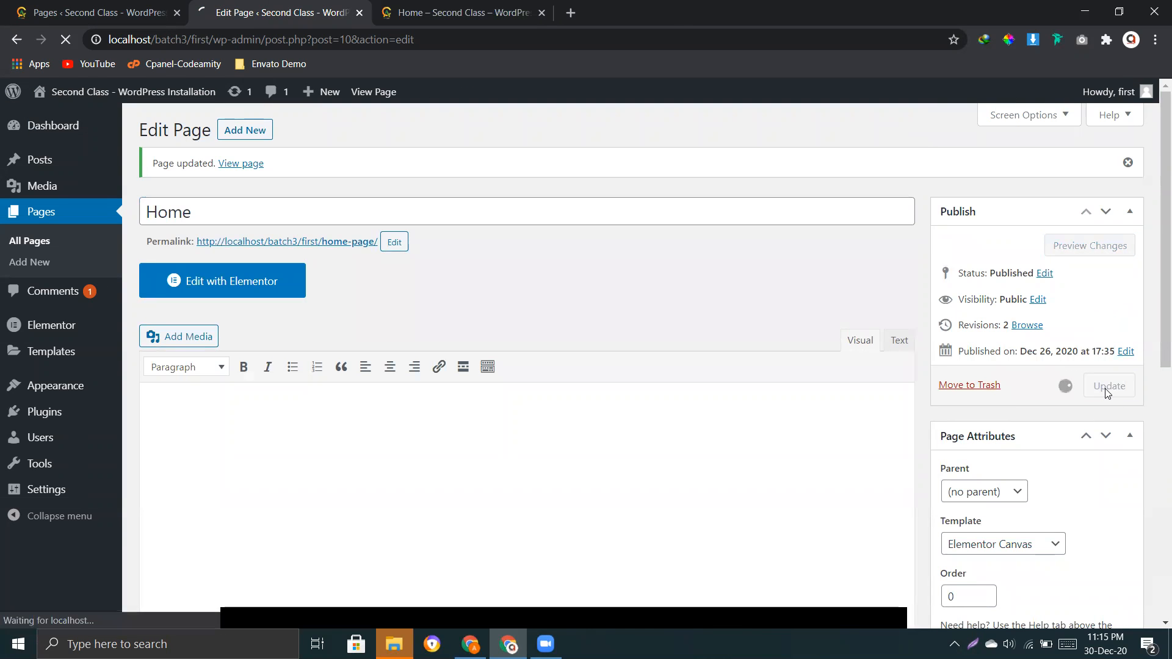
click(482, 13)
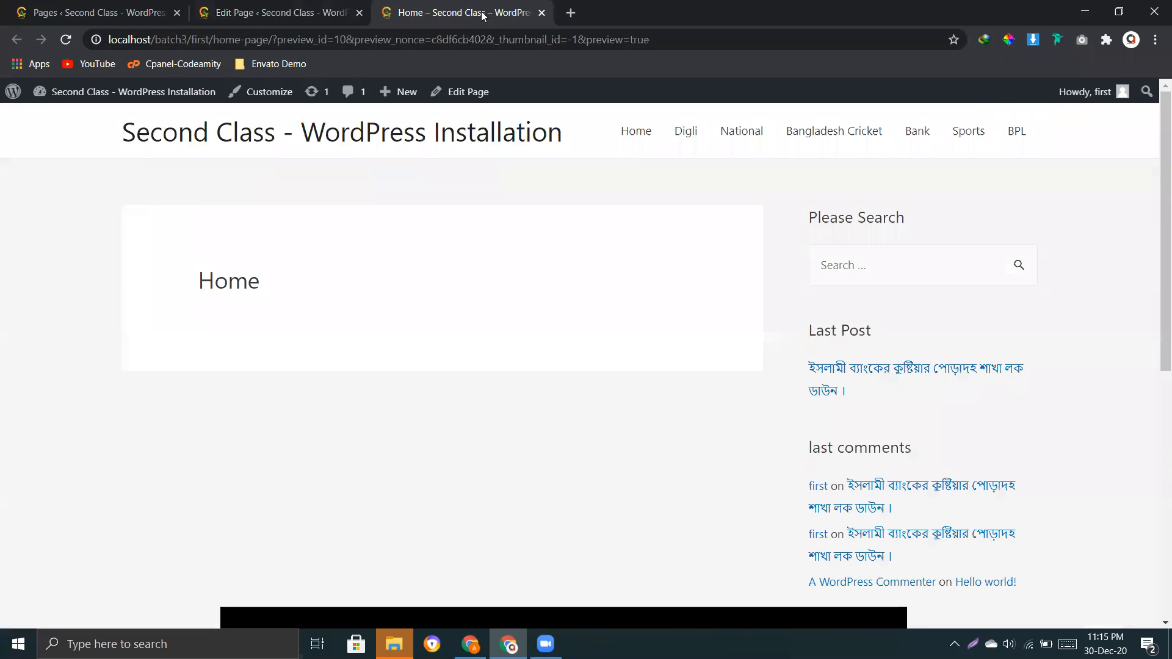
click(66, 39)
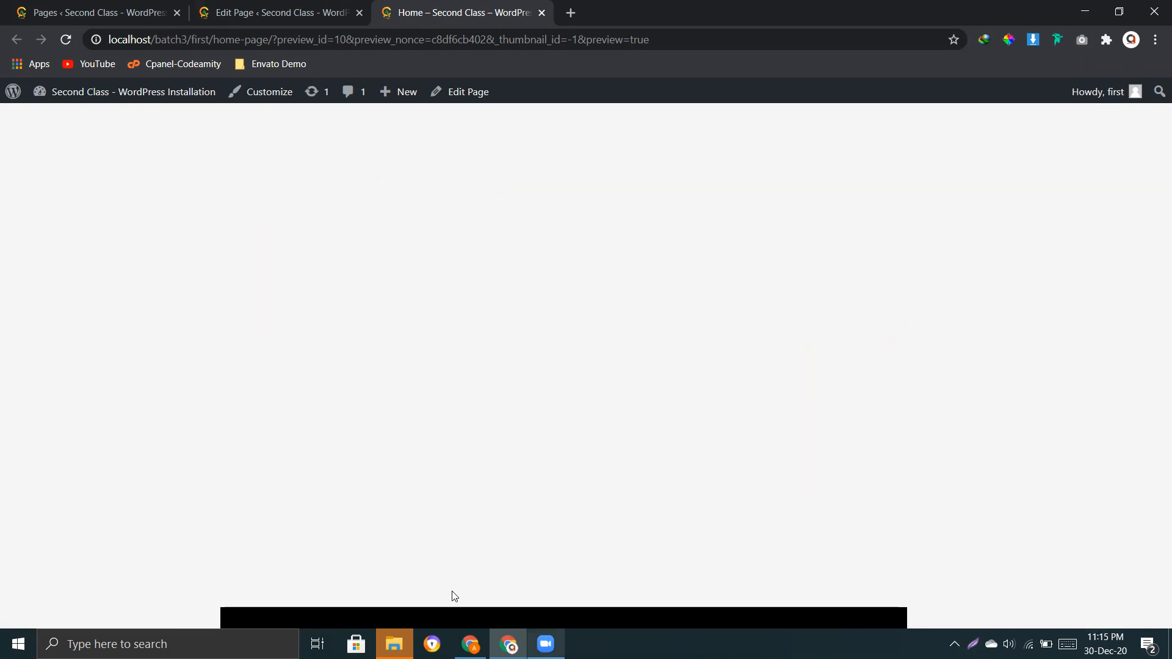
Open the Home page for editing with Elementor and look through the available widgets
click(281, 13)
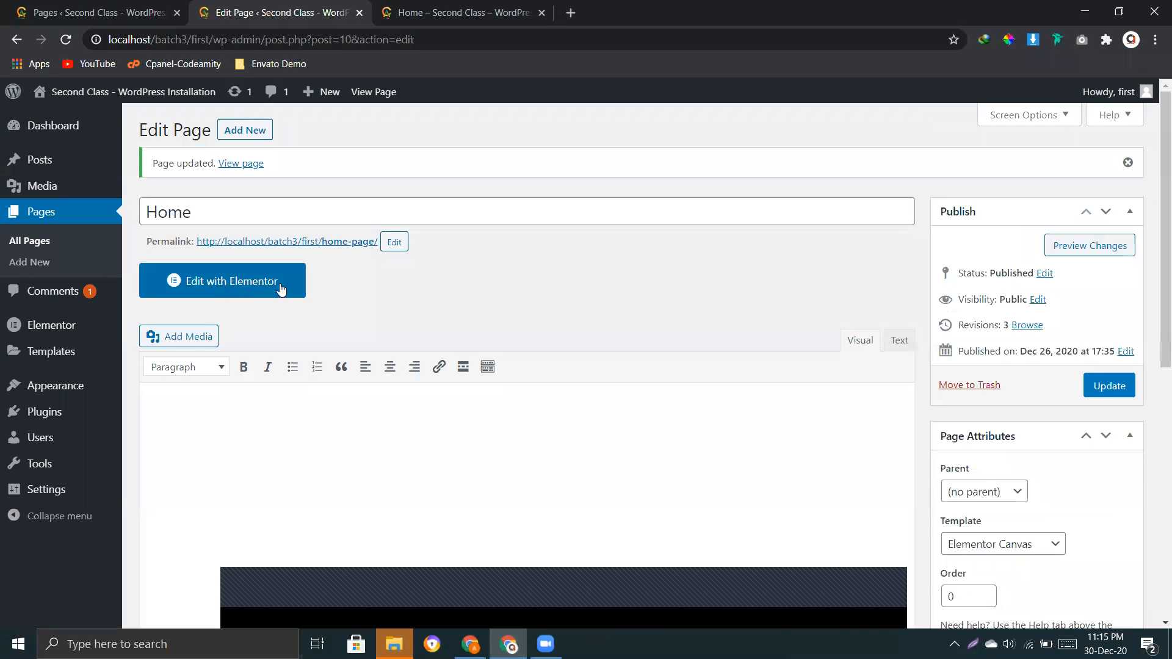
click(216, 286)
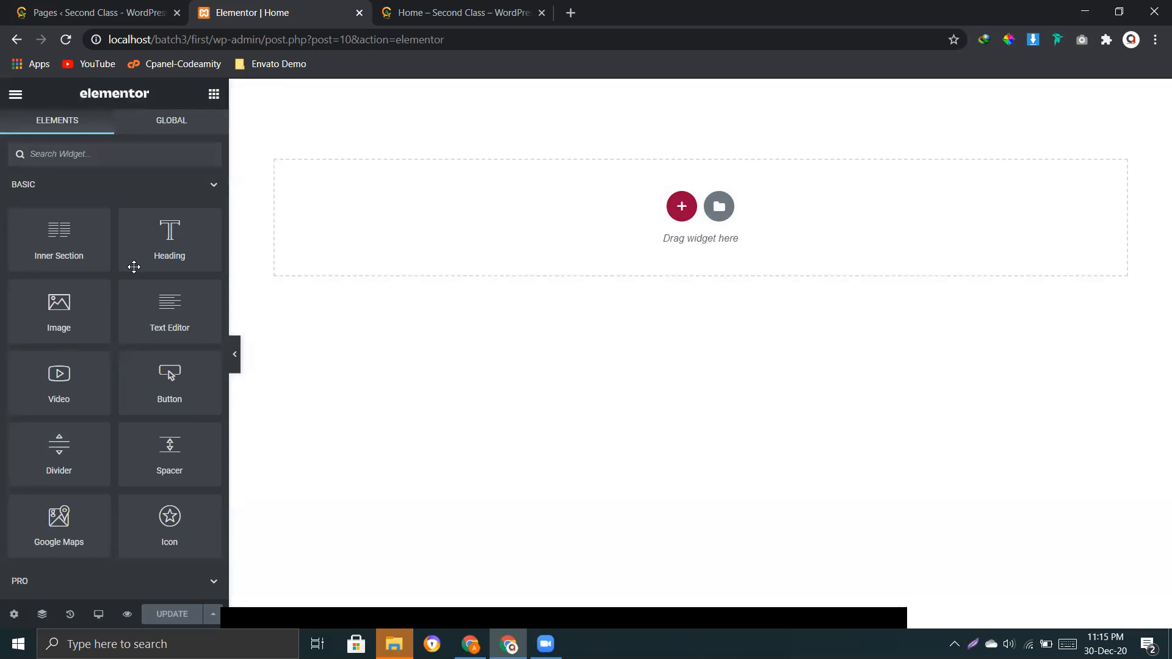
scroll(131, 364, down, 10)
scroll(130, 385, up, 10)
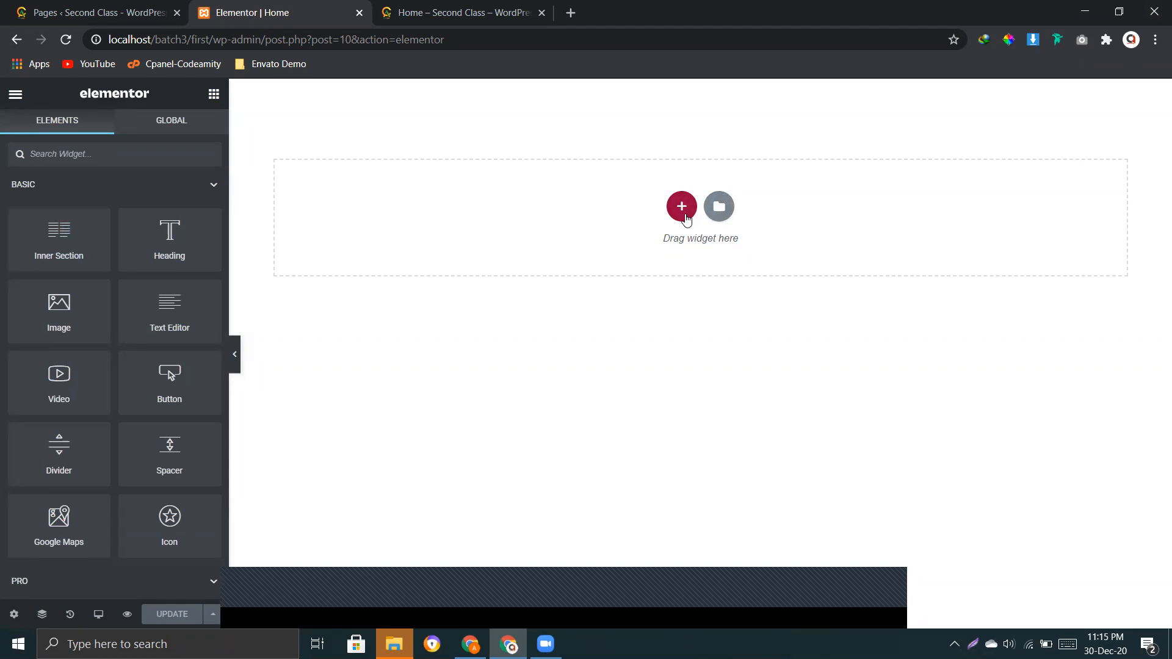
Add a single-column section to the empty page and delete it again
click(683, 207)
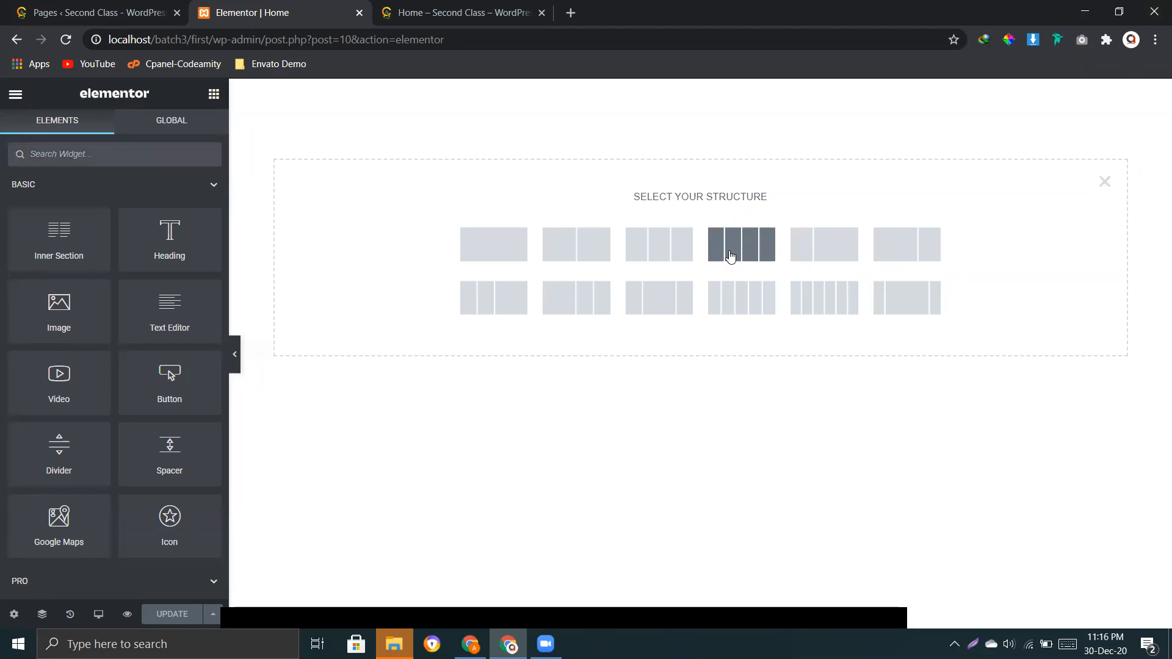
click(510, 246)
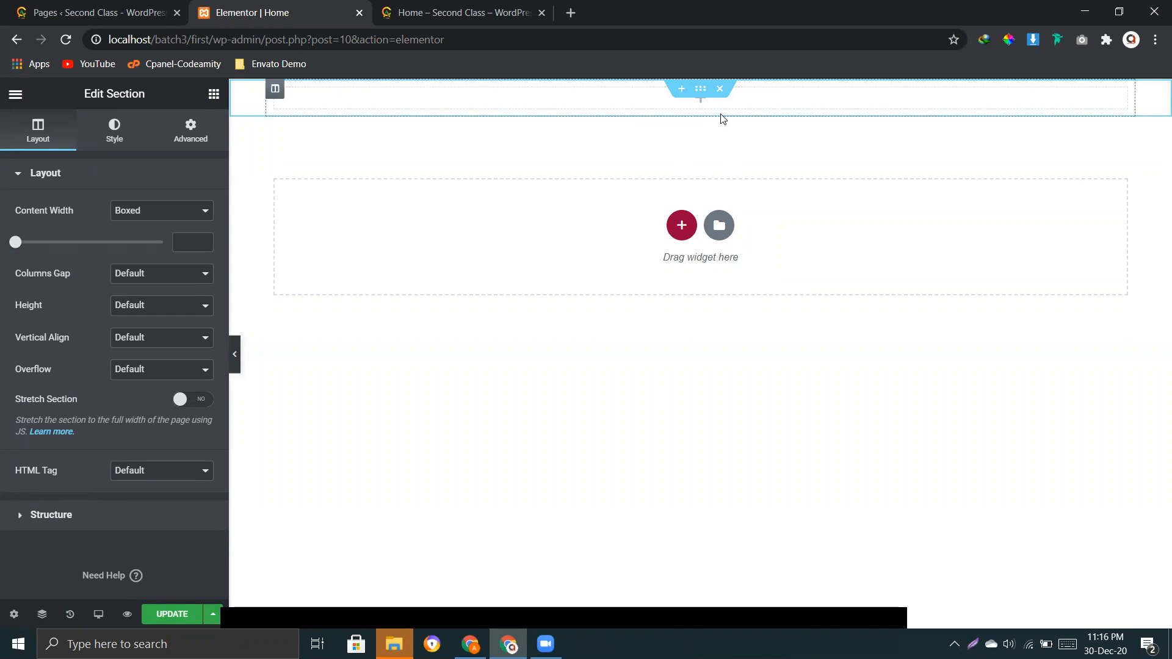
click(719, 93)
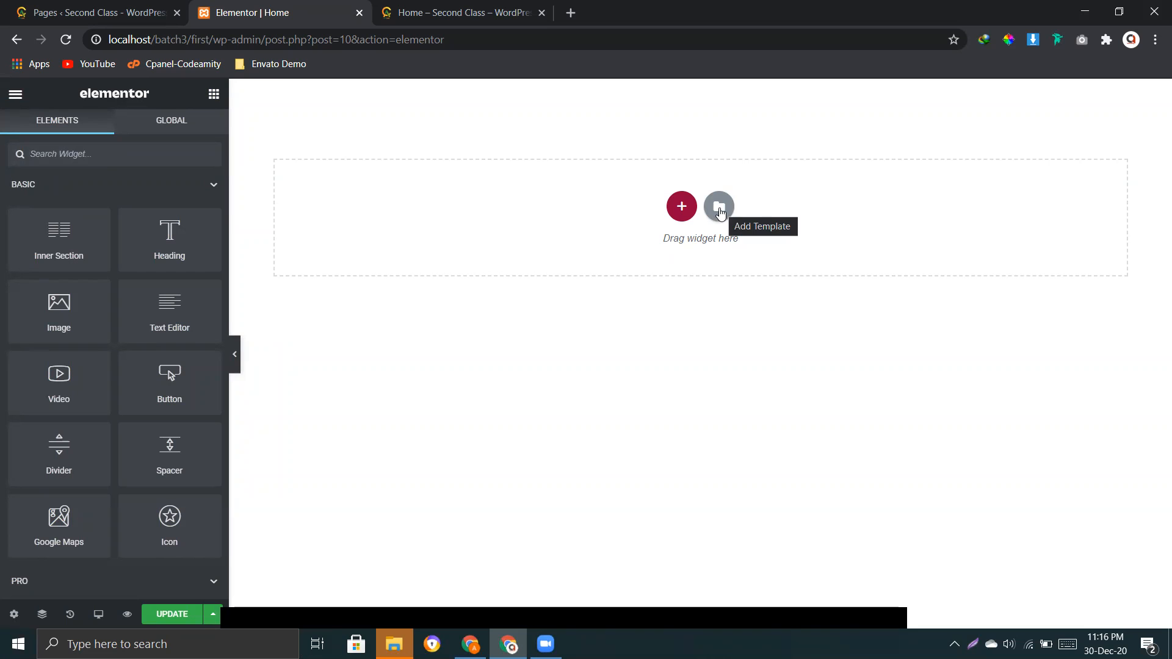
Open the template library and browse its ready-made blocks
click(721, 213)
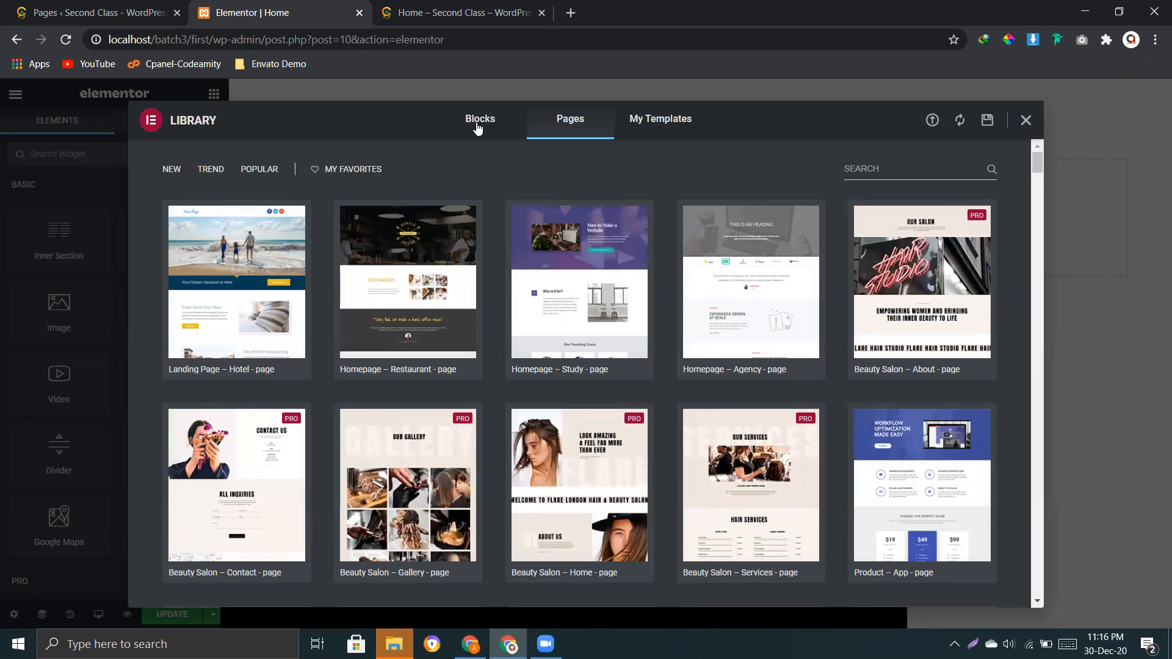
click(480, 120)
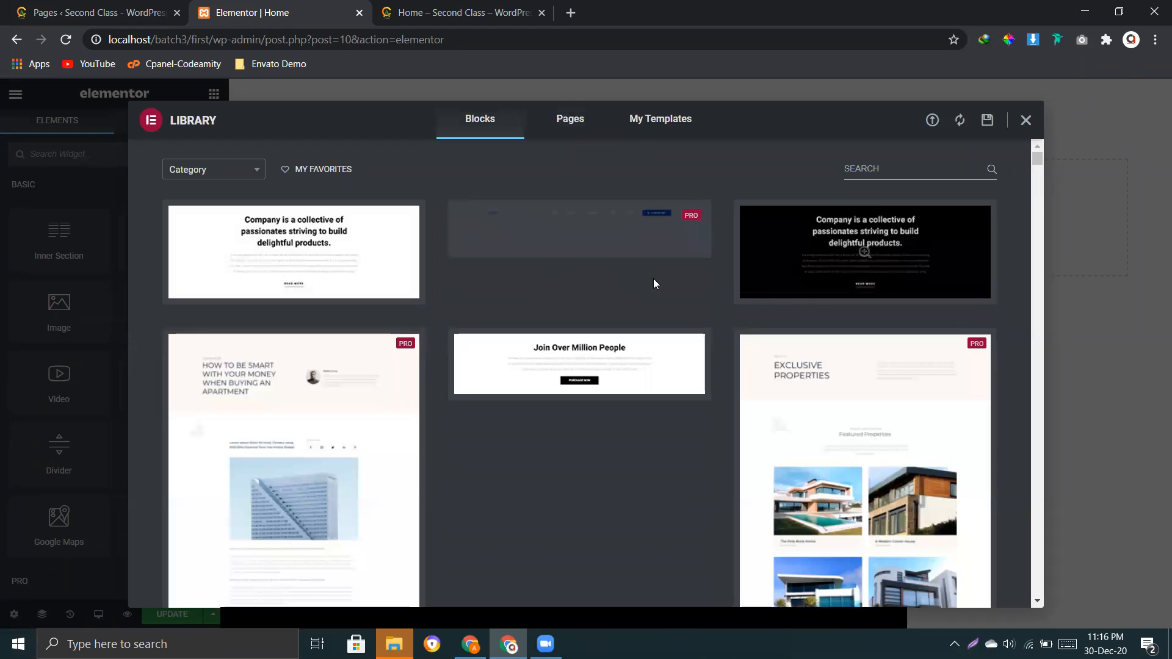
scroll(870, 400, down, 10)
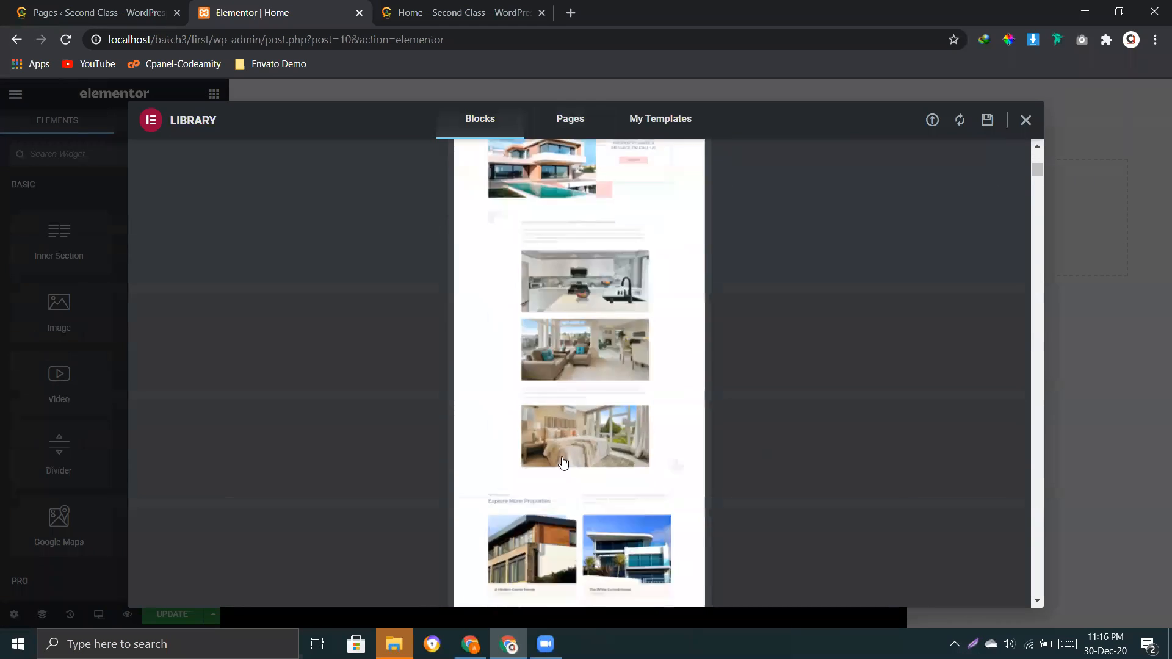
scroll(552, 432, down, 5)
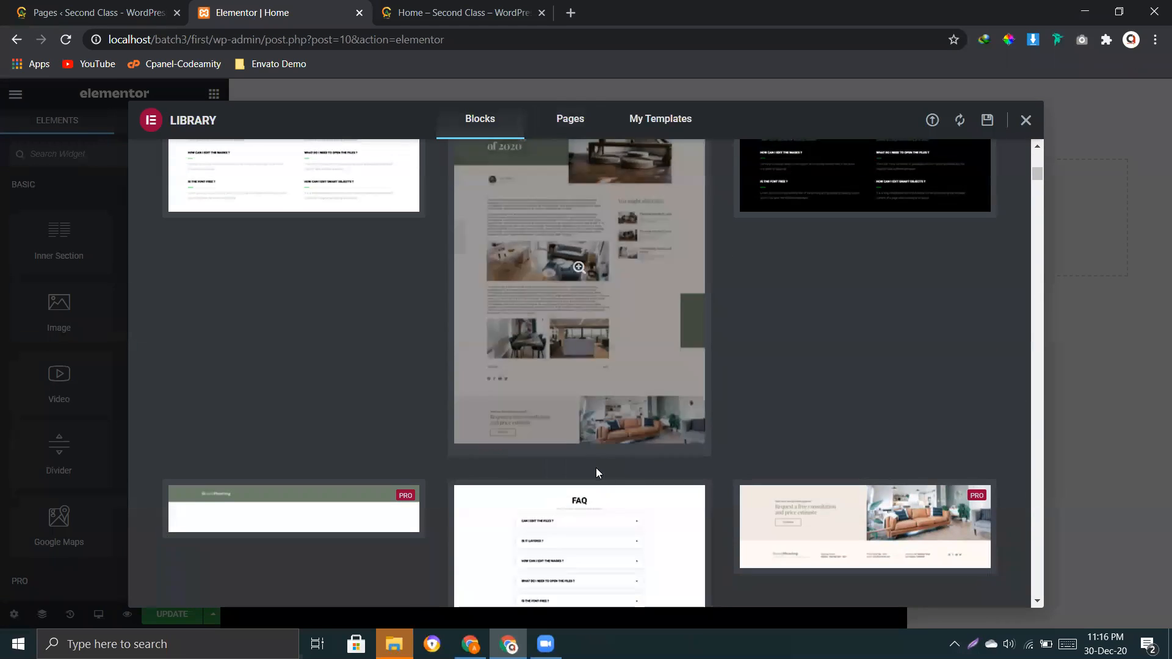
scroll(627, 446, up, 15)
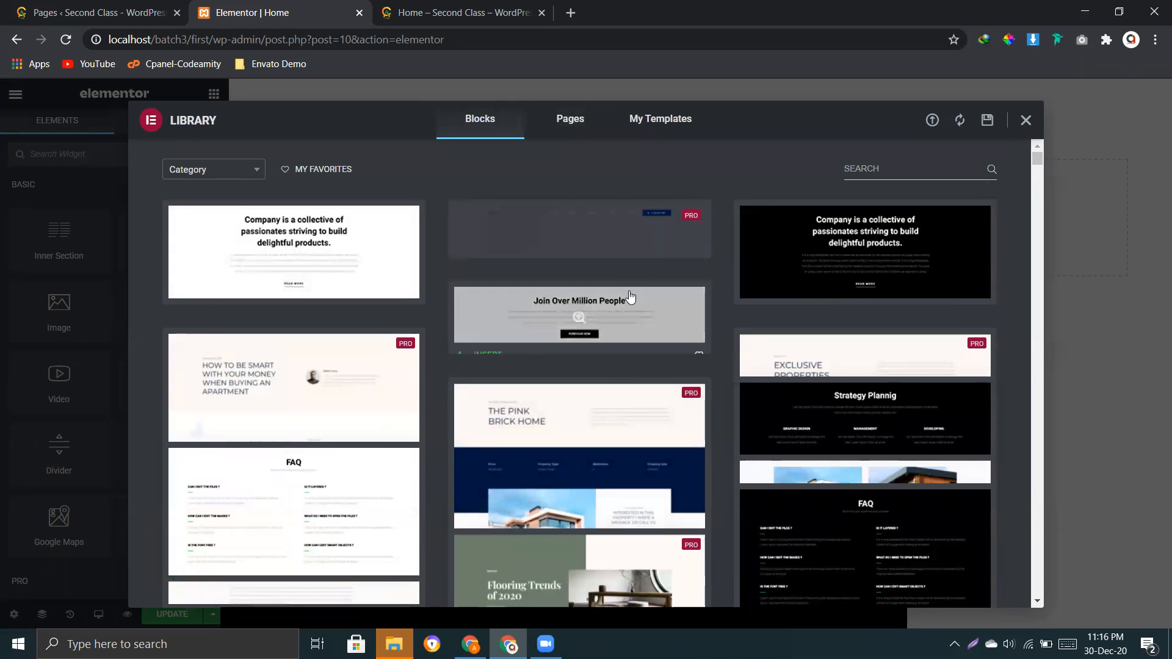
mouse_move(842, 269)
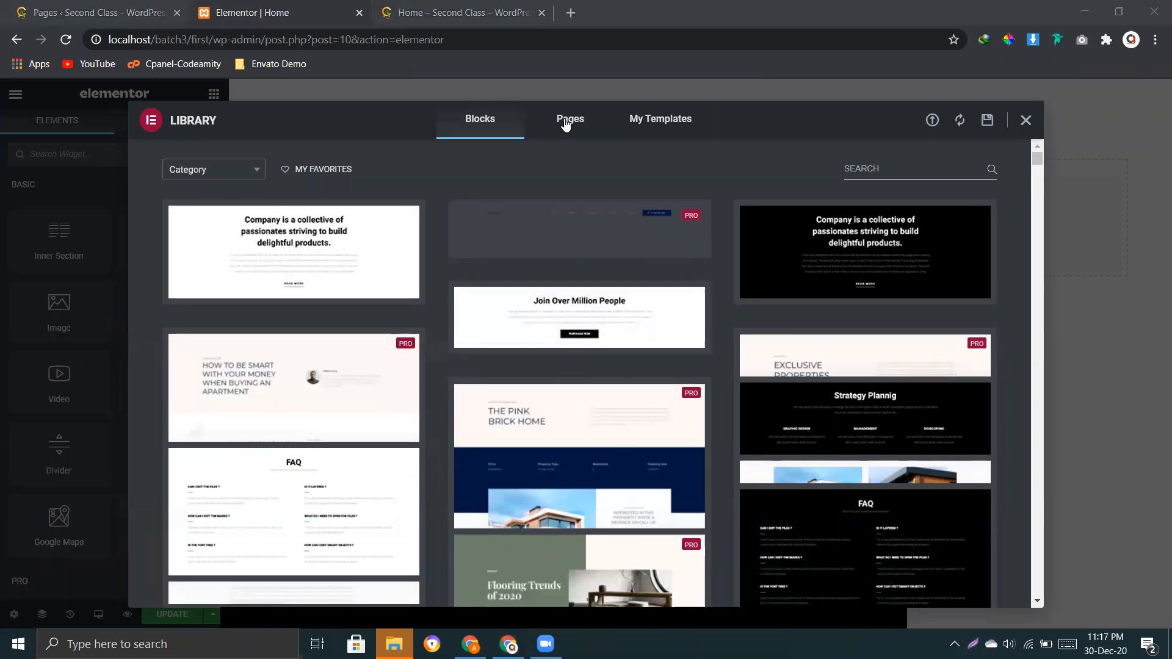
Browse the full-page templates offered in the library
click(566, 122)
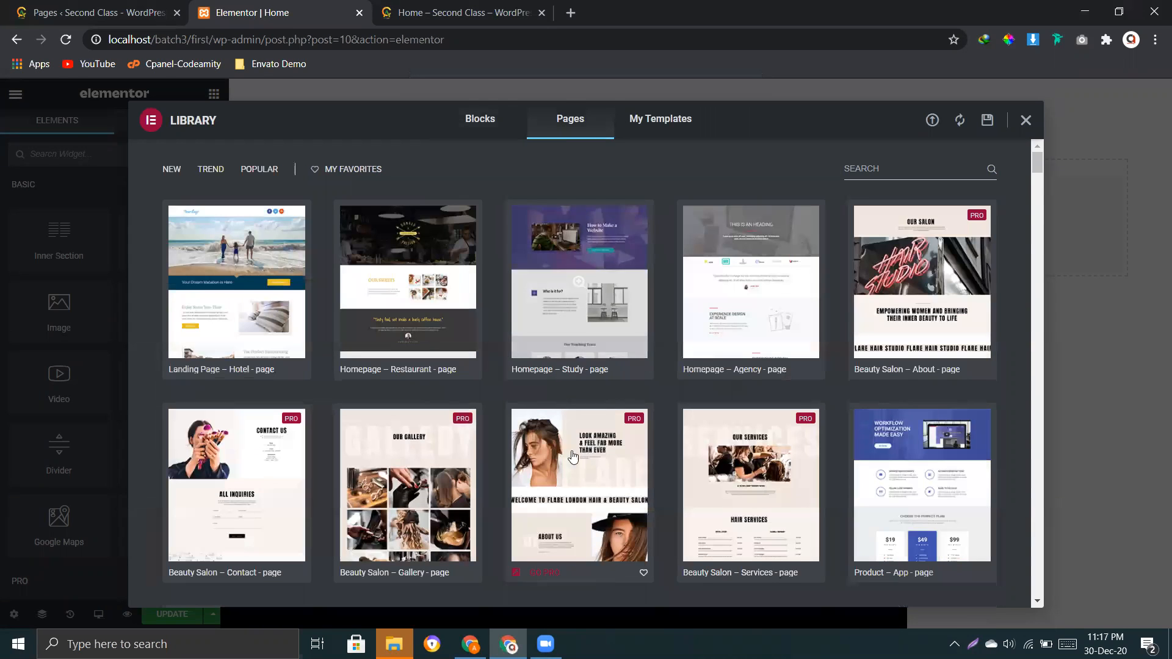
scroll(526, 398, down, 1)
scroll(526, 398, down, 6)
scroll(588, 445, up, 8)
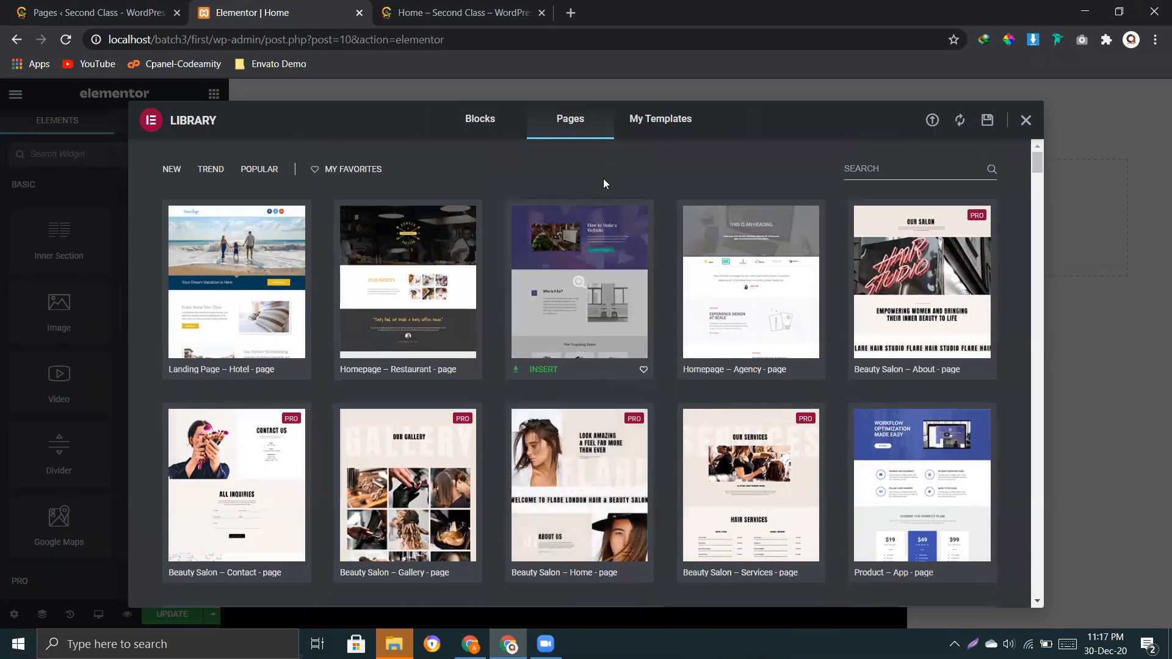
Check the saved templates and the library's documentation link, return to the page templates and close the library
click(657, 127)
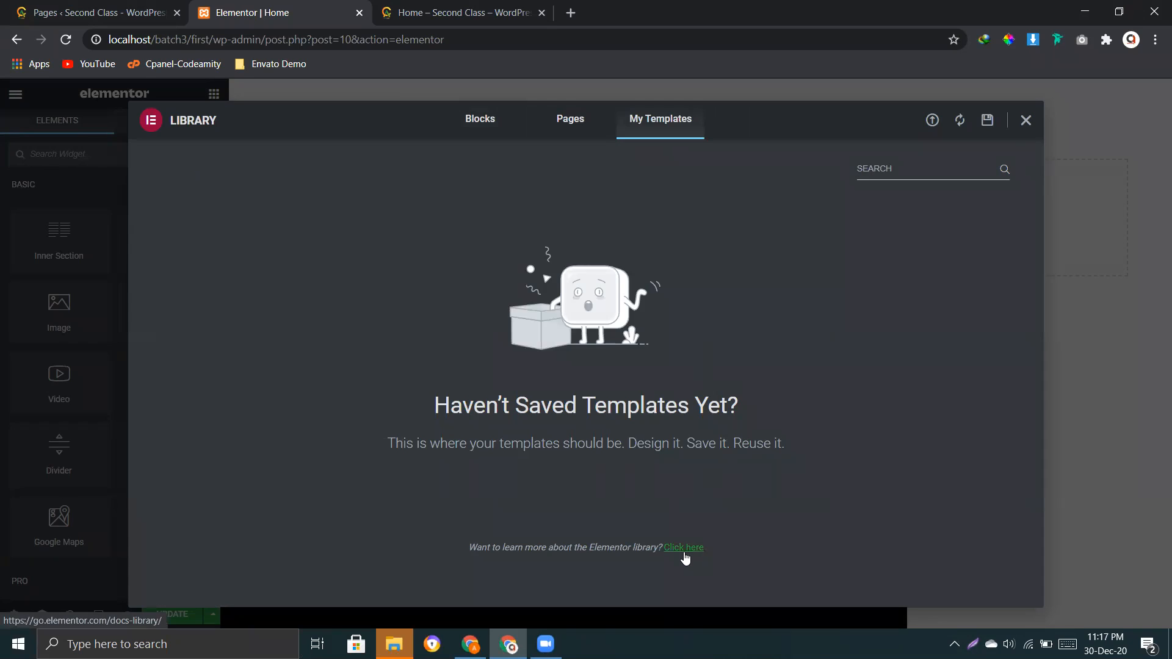
click(684, 549)
click(541, 13)
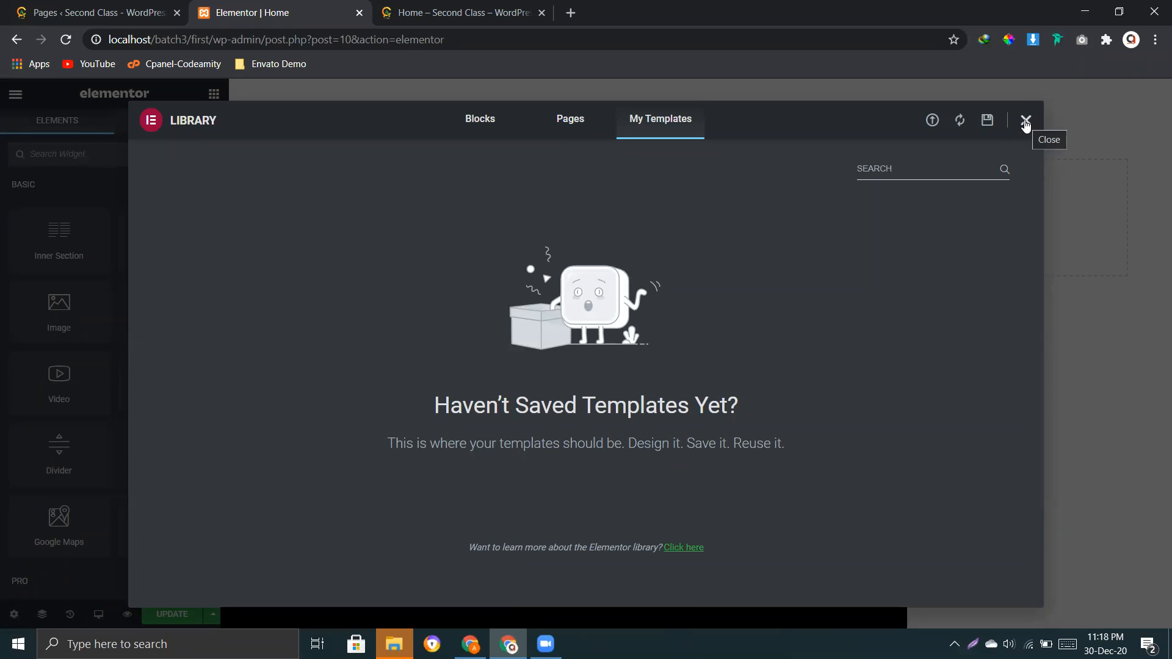
click(476, 134)
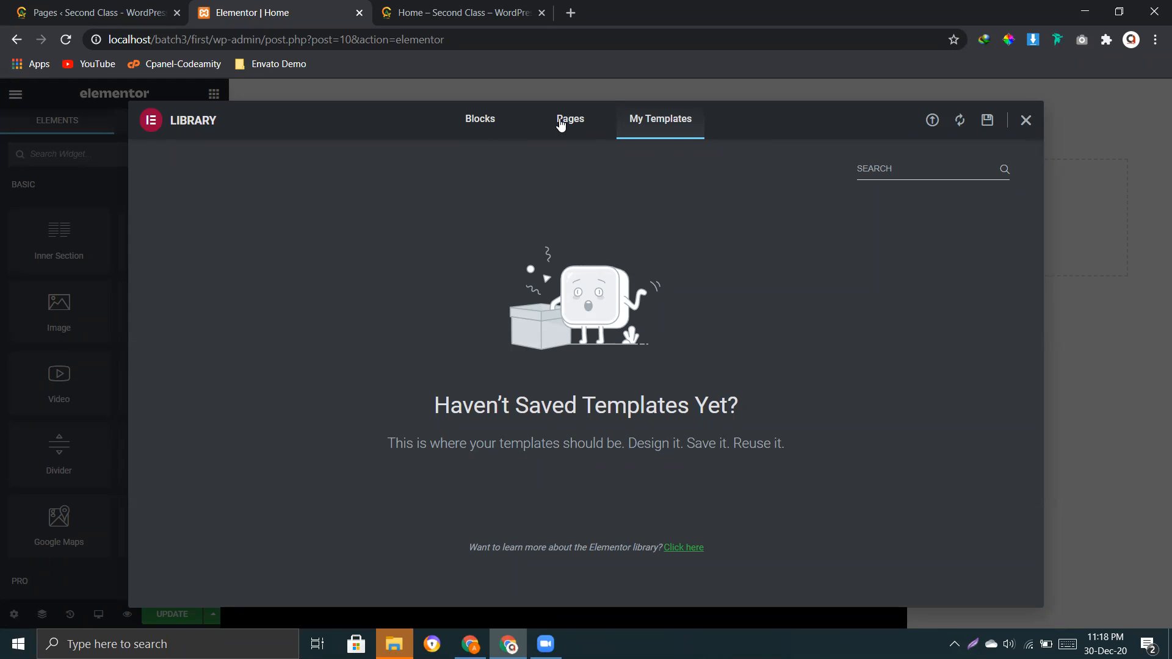
click(570, 120)
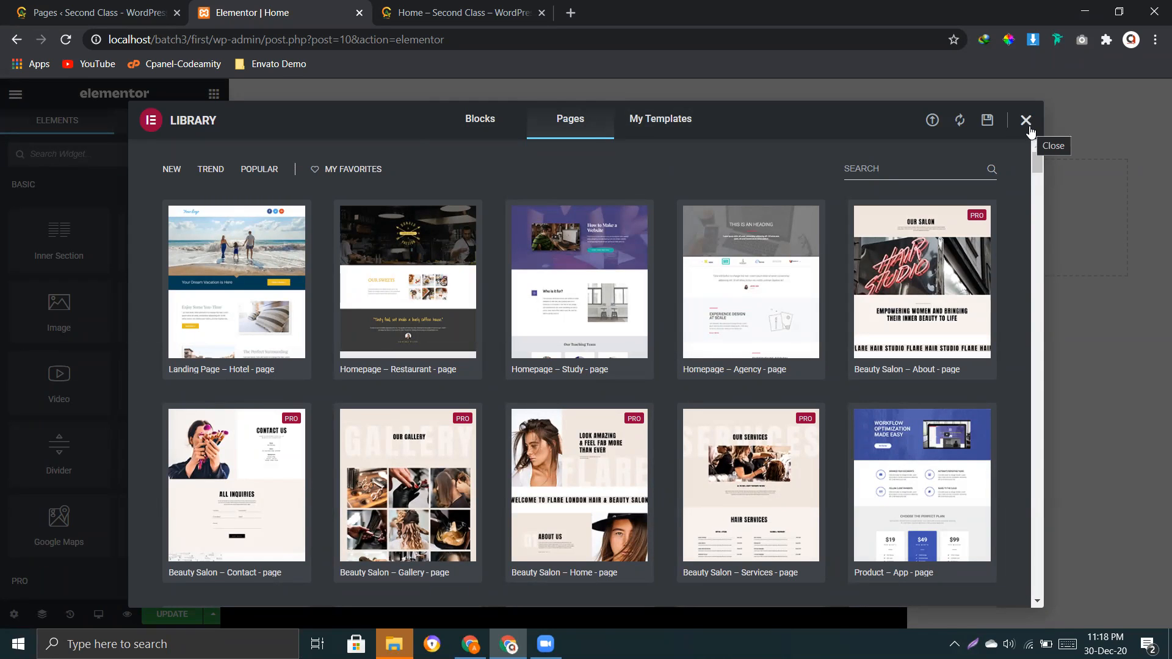
click(1024, 121)
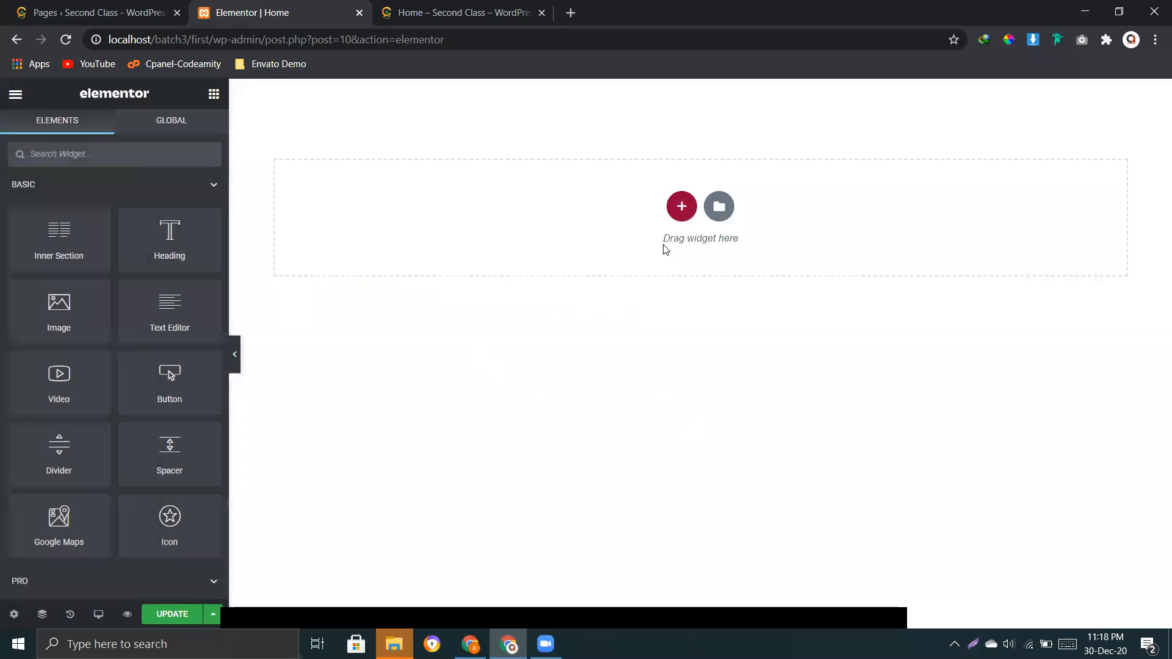
Add three sections below one another with one, two and three equal columns
click(682, 207)
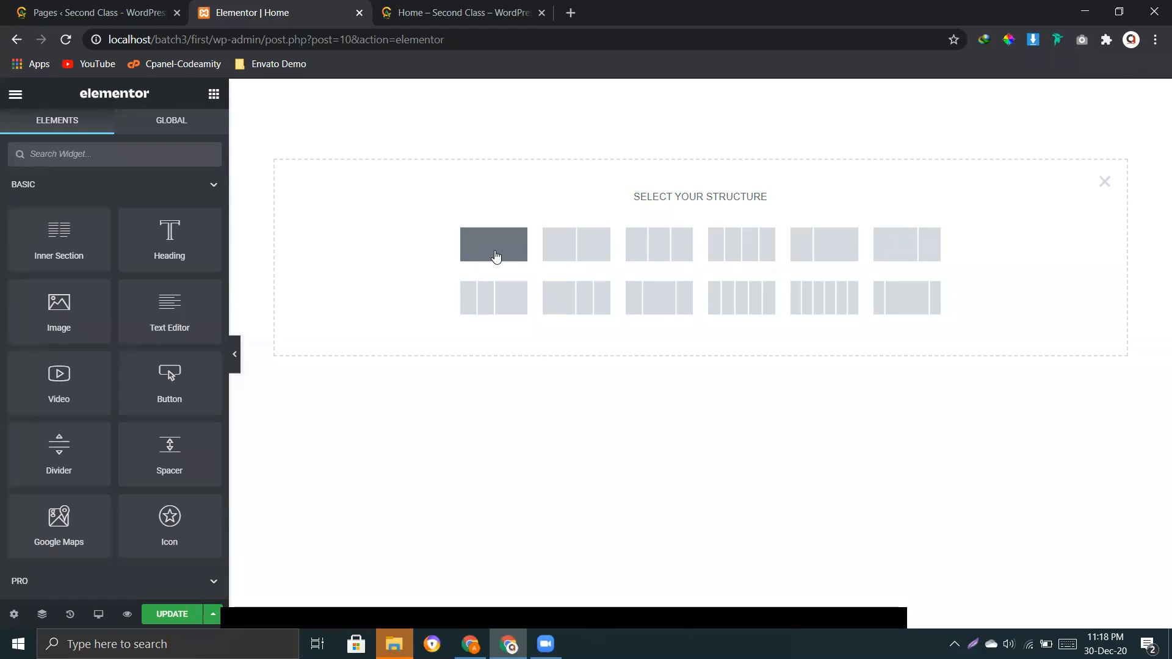
click(495, 256)
click(680, 225)
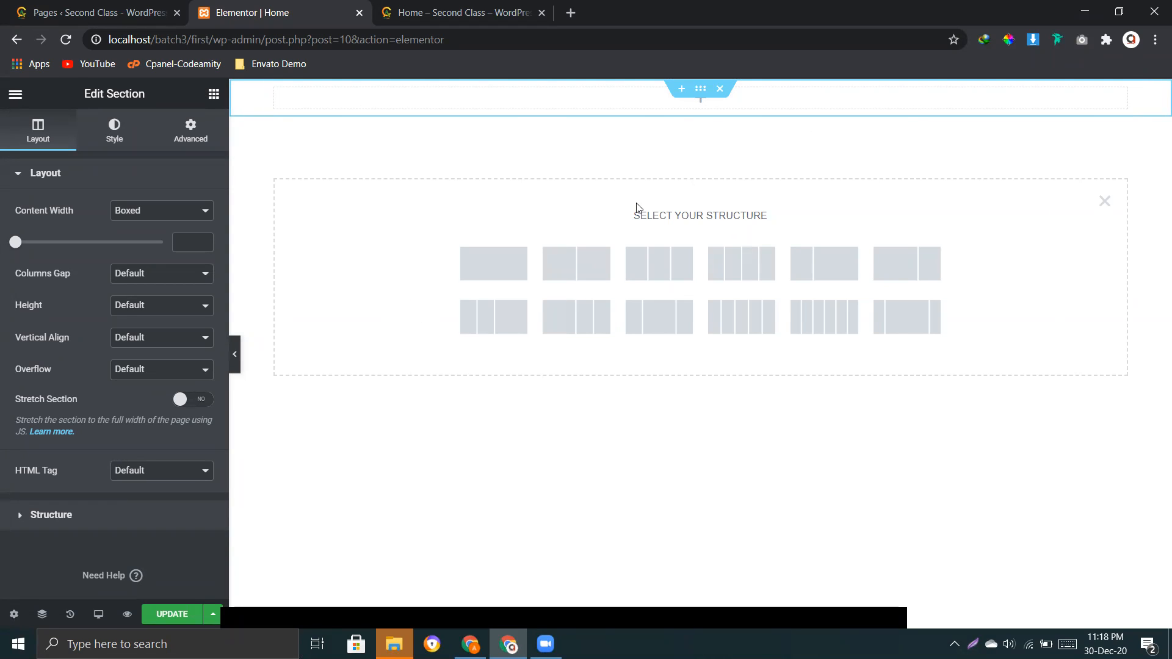
click(574, 268)
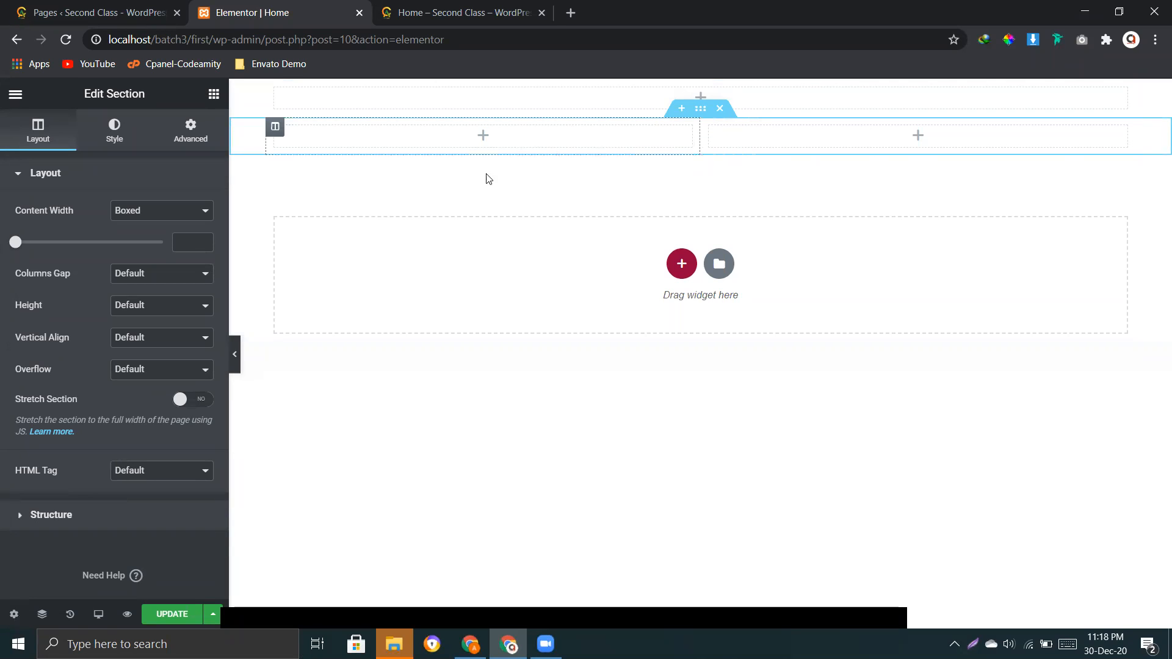
click(679, 269)
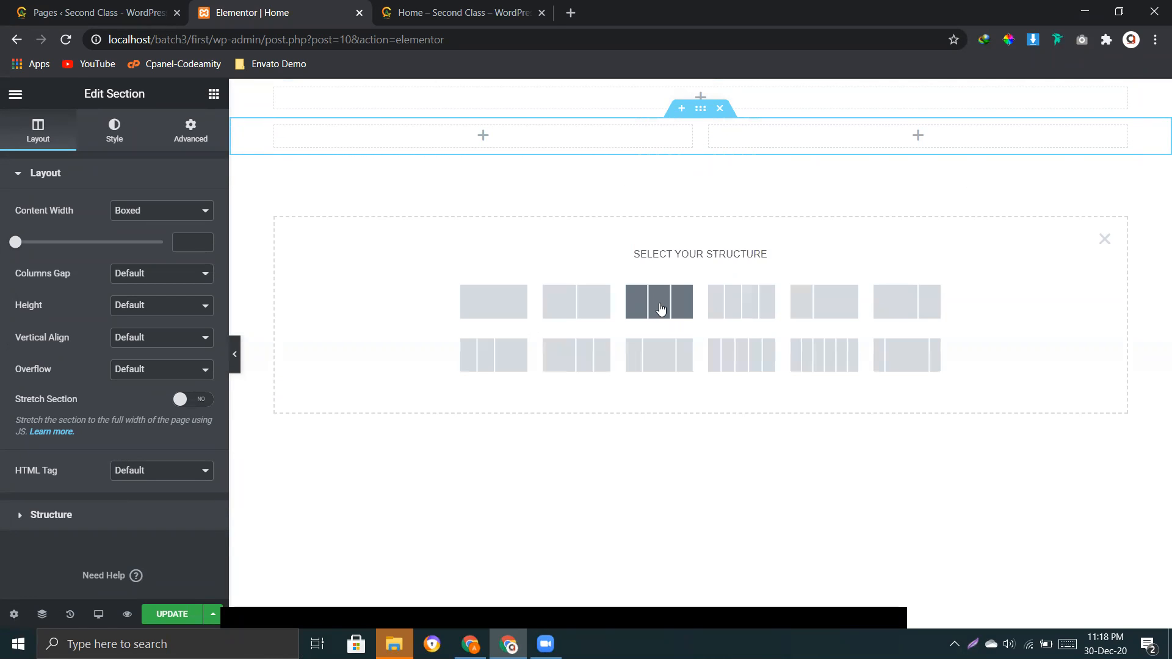
click(659, 304)
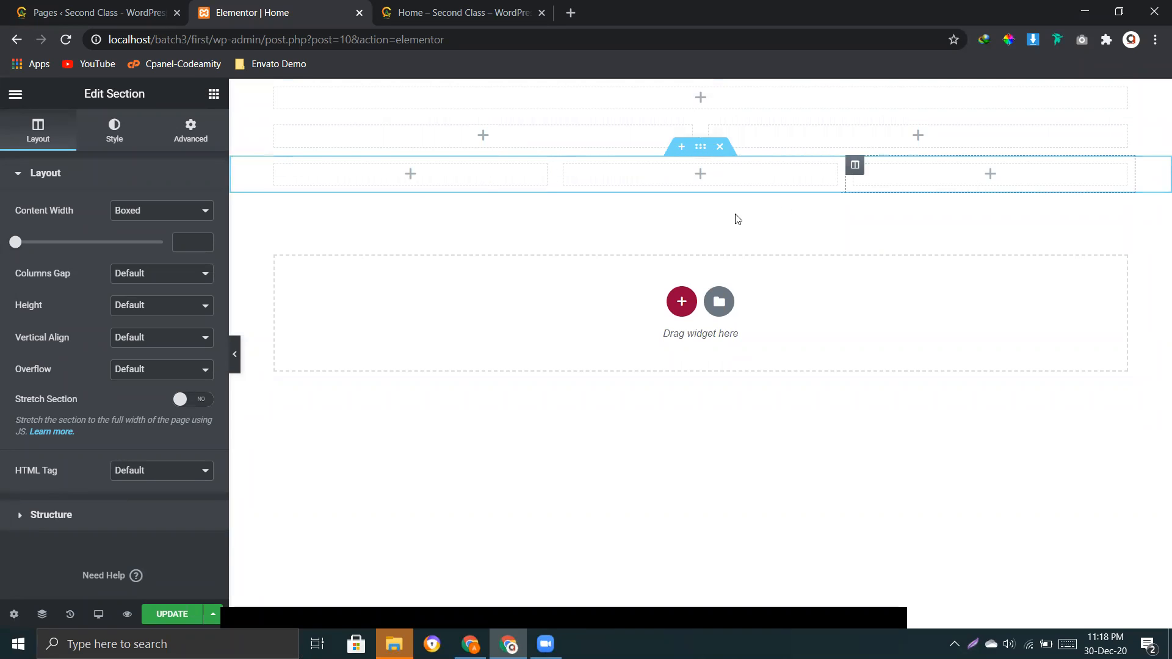
Add a six-column section below the three-column section and delete it again
click(681, 301)
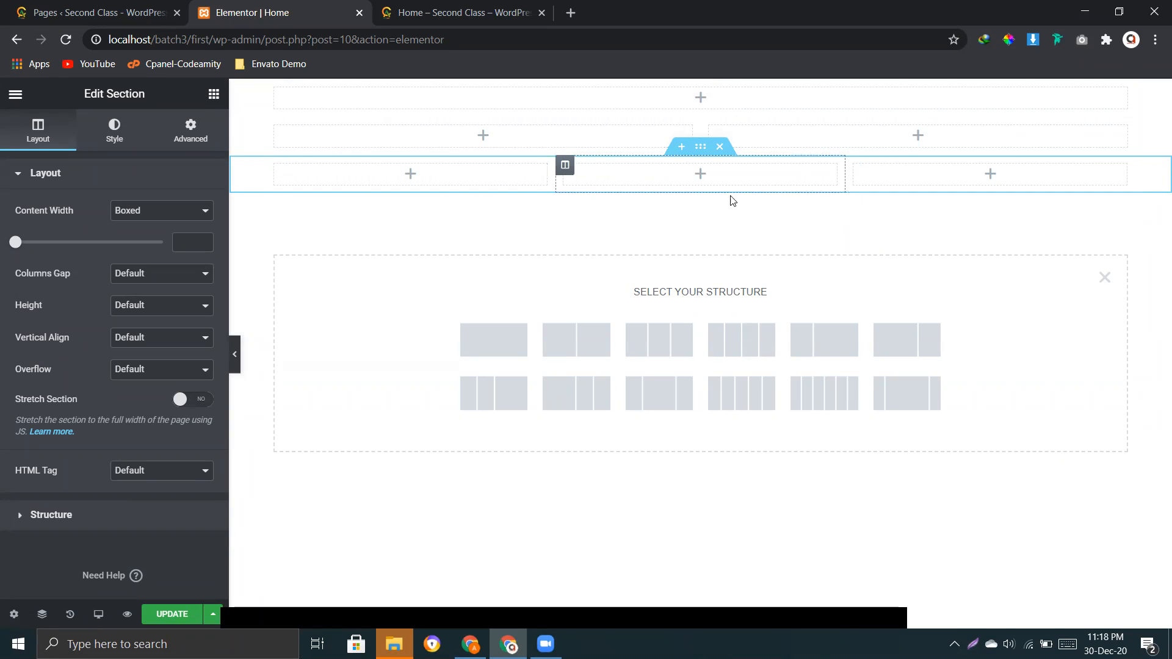
click(821, 404)
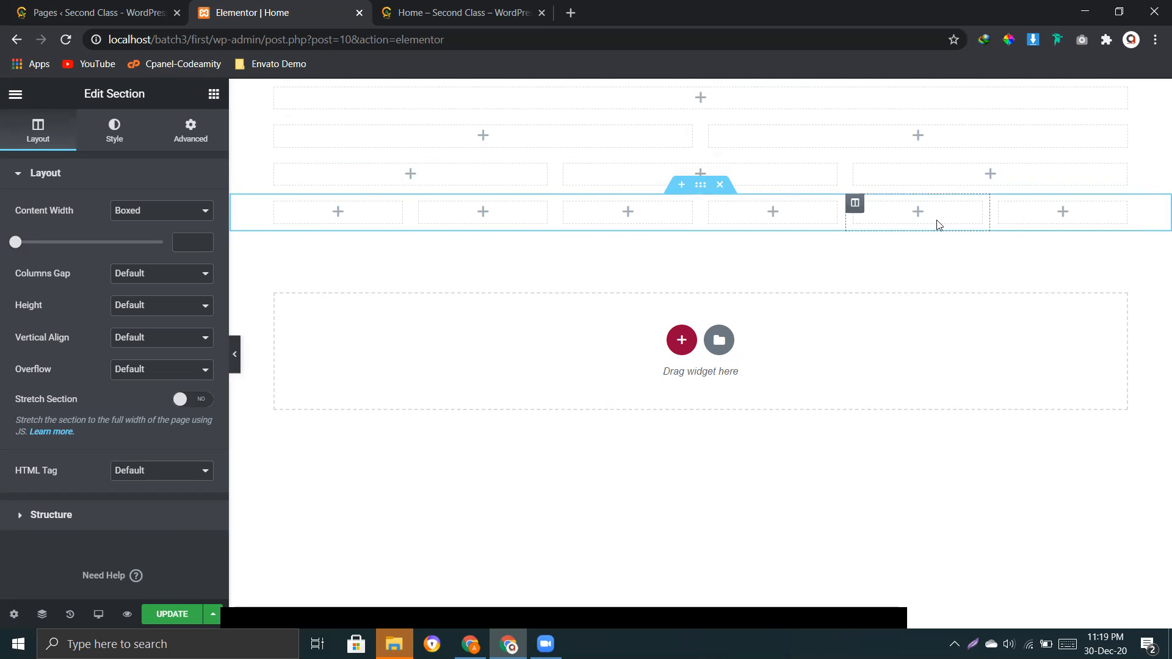
click(720, 185)
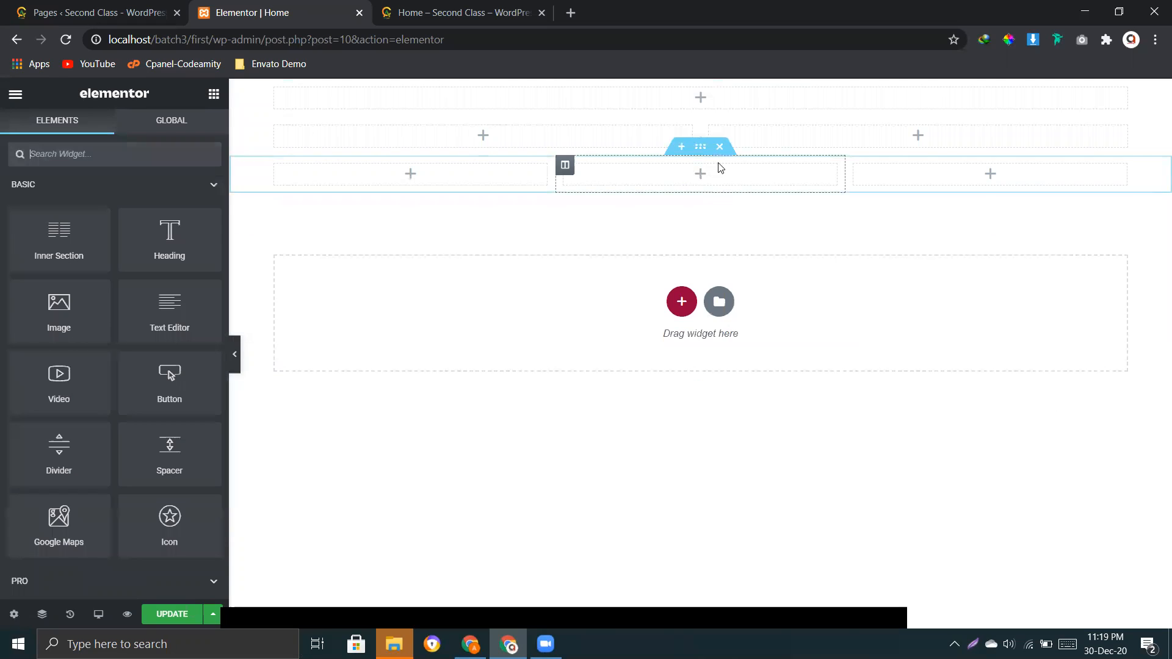
Delete the three-column, two-column and one-column sections and add a new single-column section
click(720, 150)
click(714, 116)
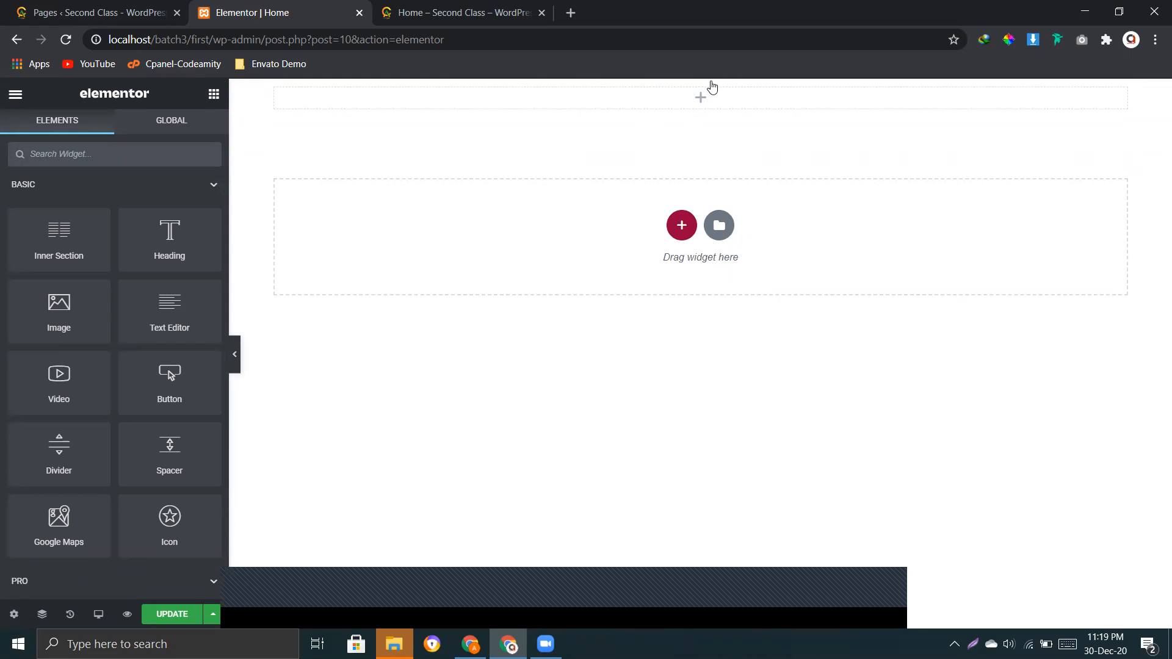
click(719, 88)
click(682, 207)
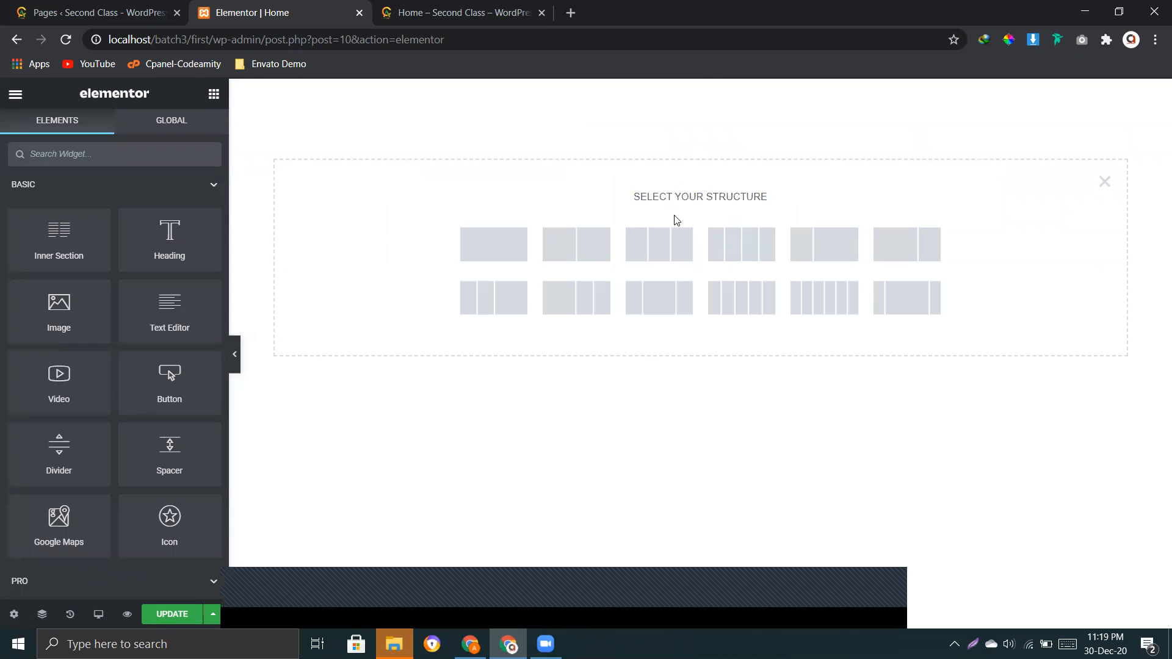
click(504, 258)
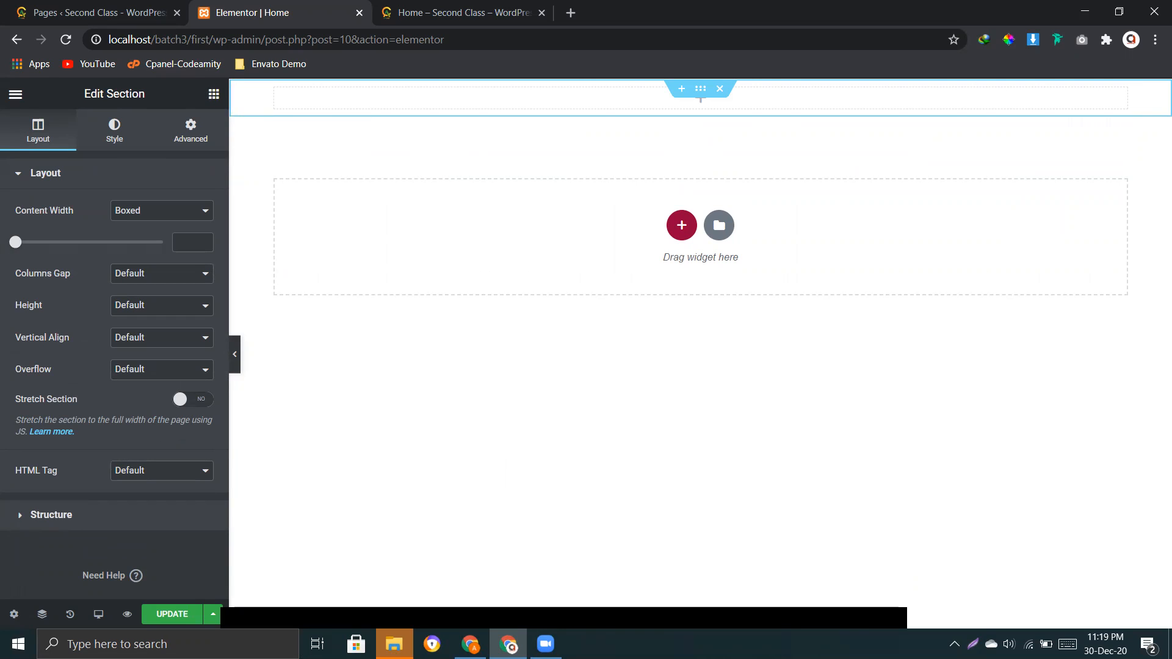
key(Print)
drag(127, 77, 252, 255)
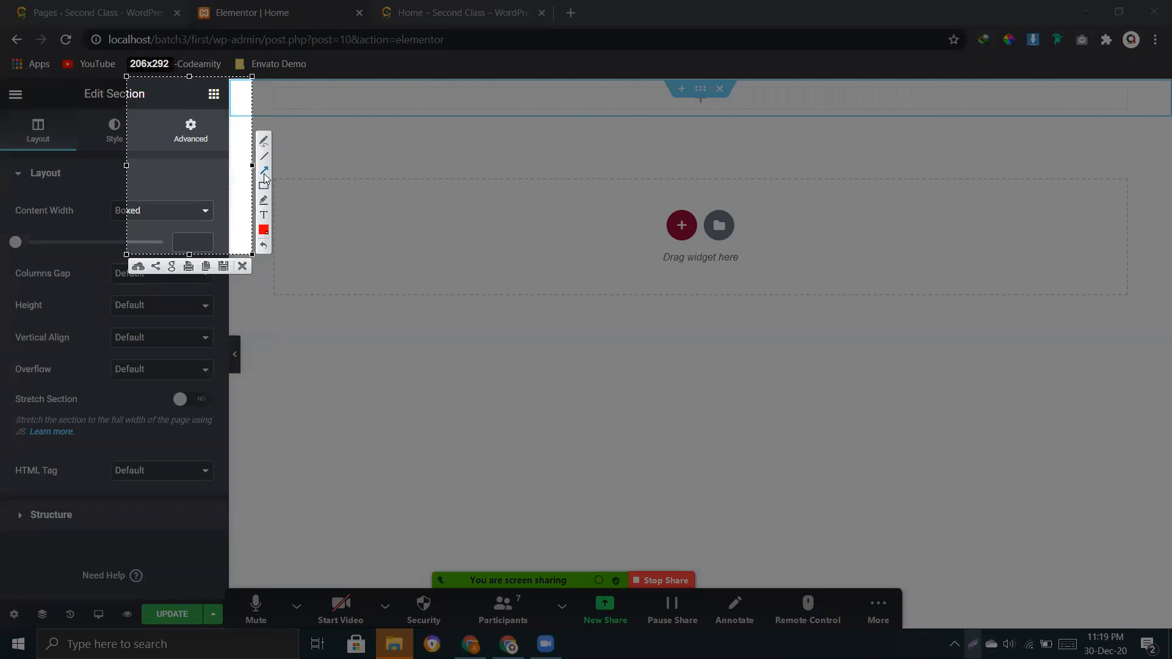
drag(146, 180, 204, 96)
click(242, 268)
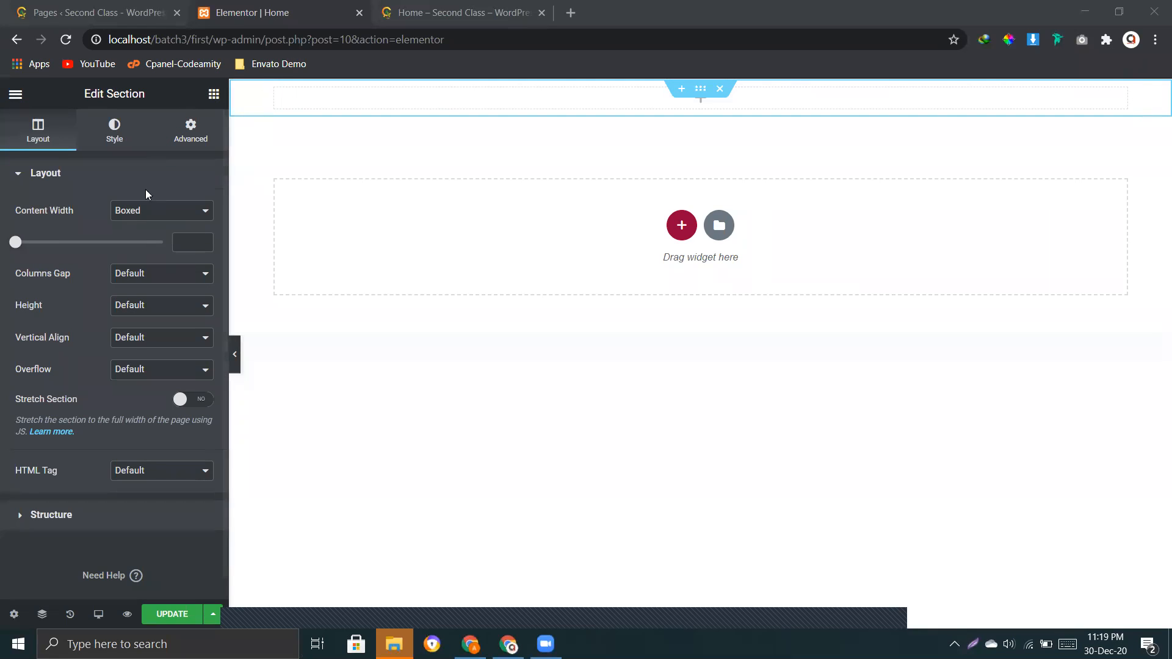
Check the section's advanced settings, return to the widget list and skim the available widgets
click(189, 129)
click(110, 136)
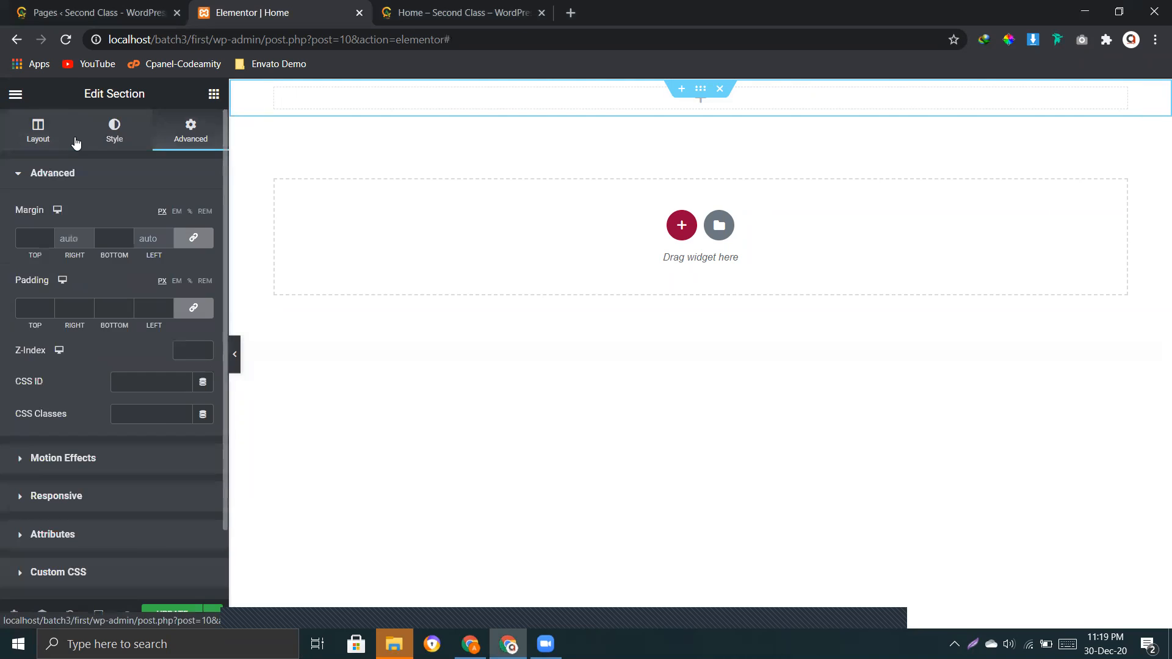
click(214, 96)
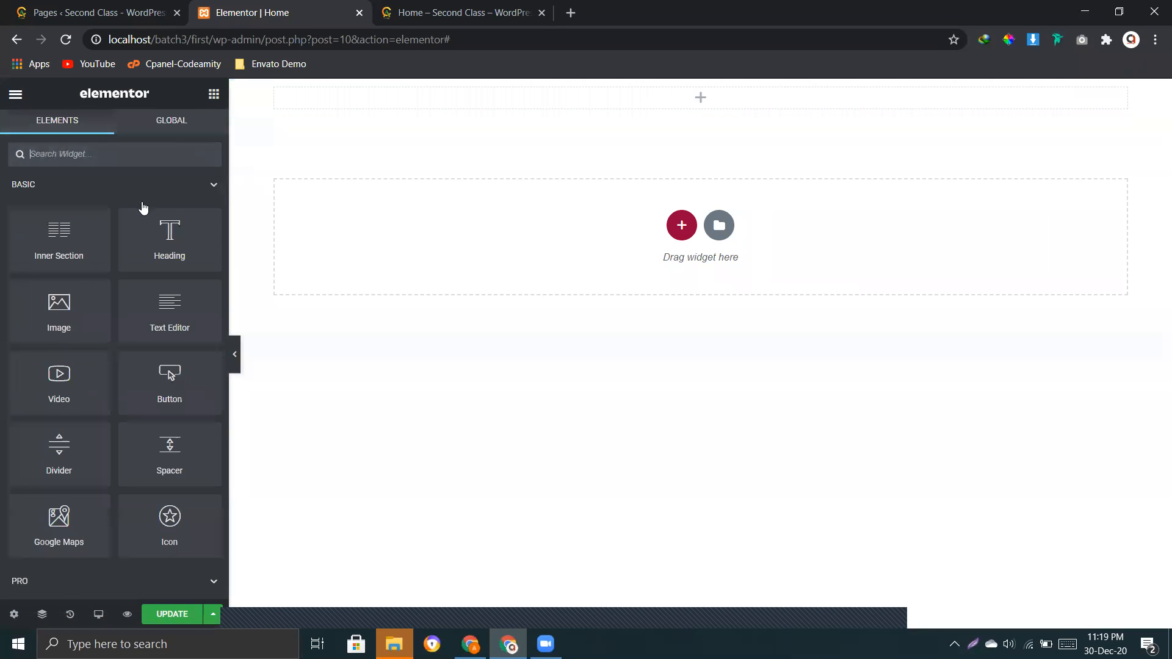
scroll(96, 293, down, 10)
scroll(98, 308, up, 10)
Place an Inner Section widget inside the single-column section and delete the whole section again
drag(48, 241, 473, 97)
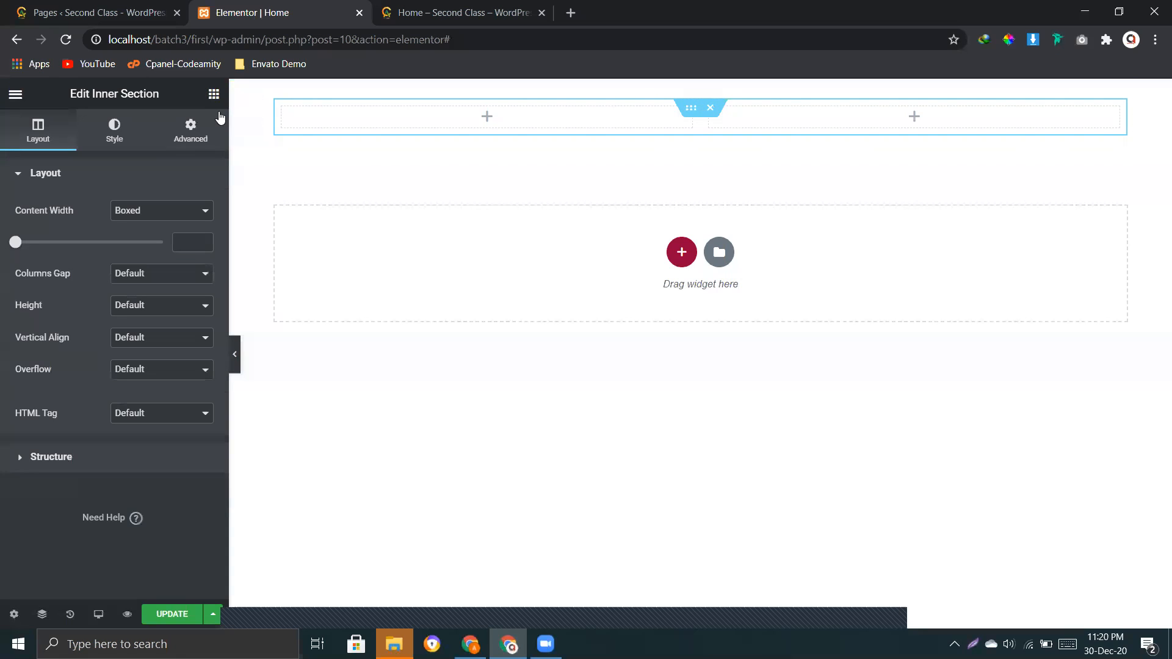
click(213, 93)
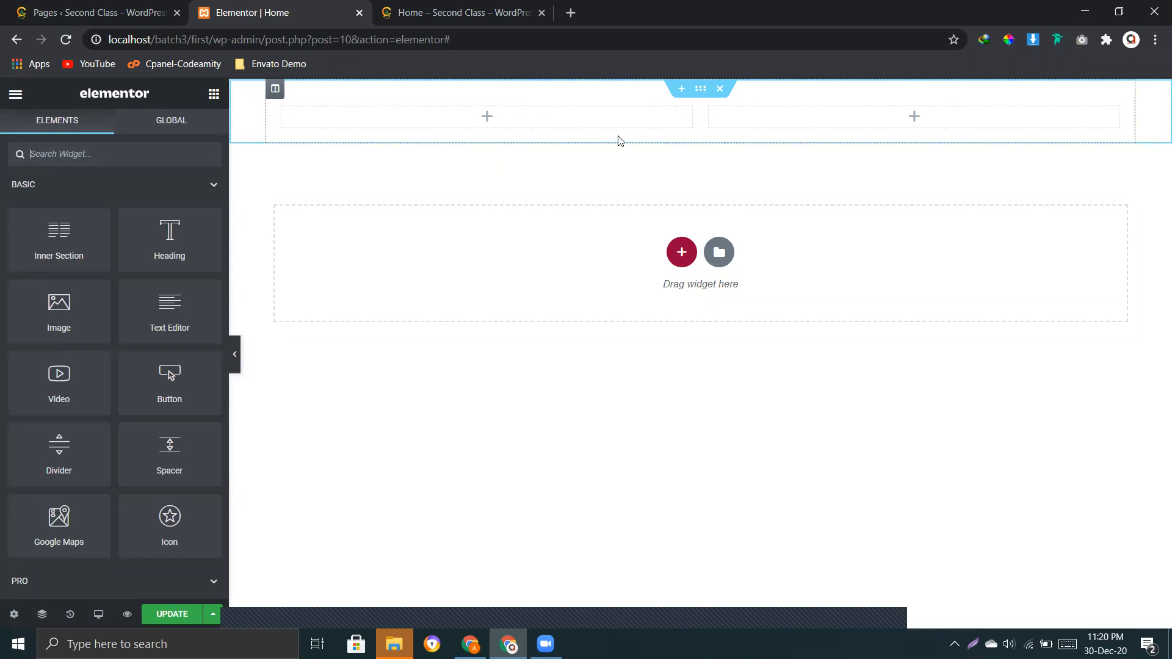
drag(58, 248, 426, 112)
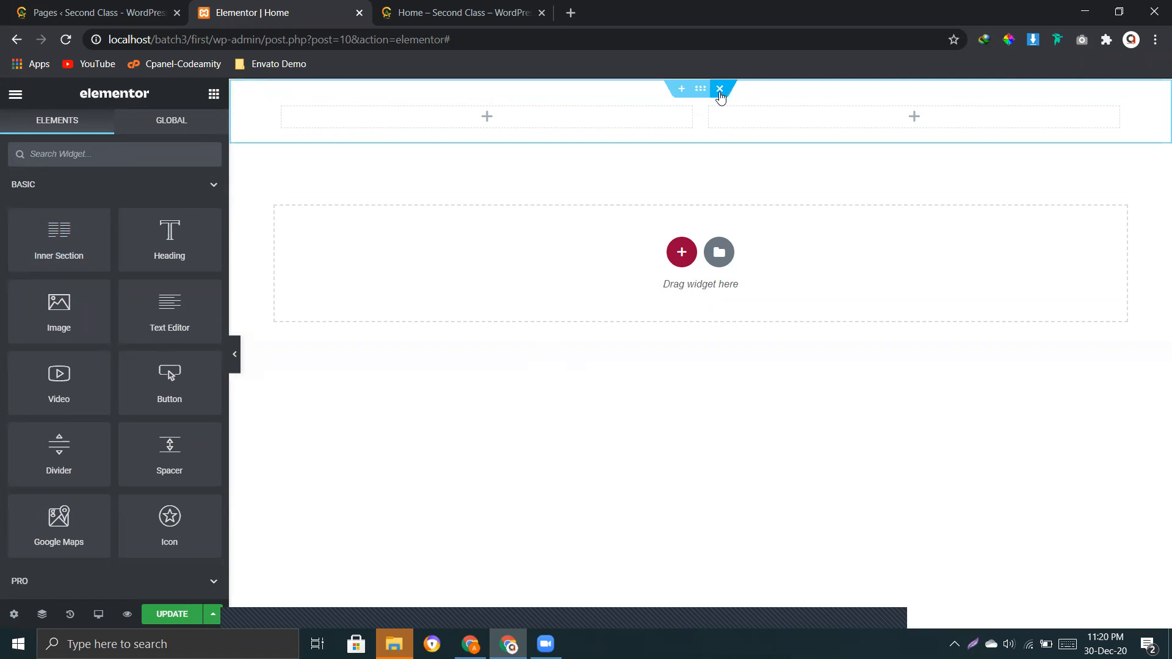
click(720, 90)
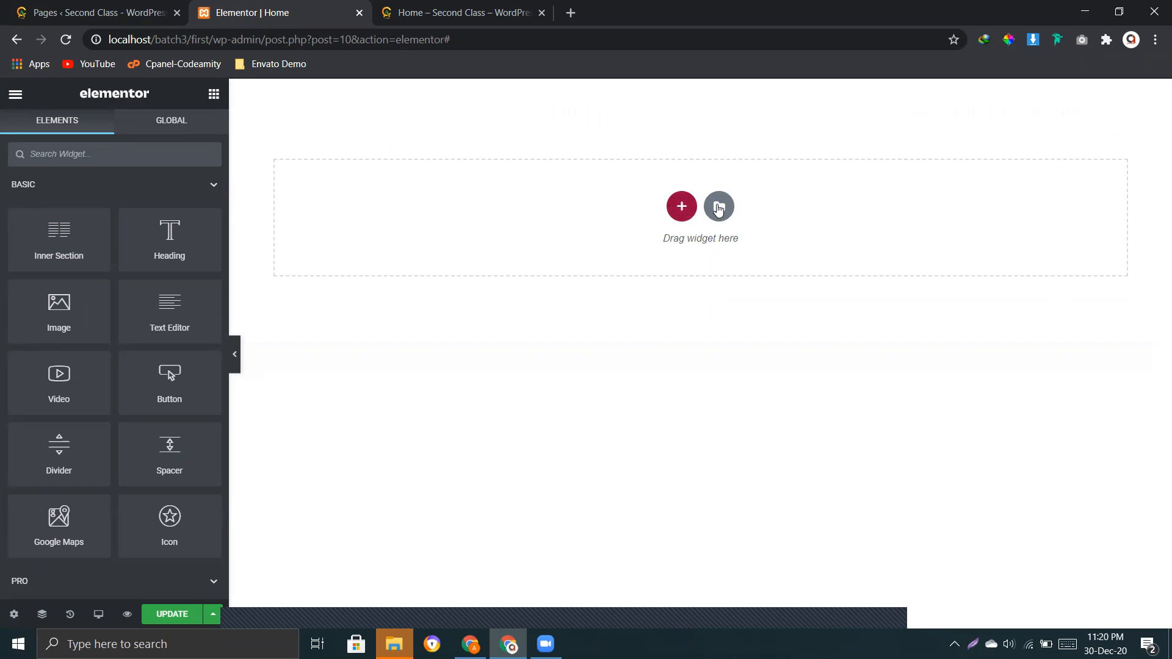
Add a two-column section and place an Inner Section widget in each of its columns
click(681, 206)
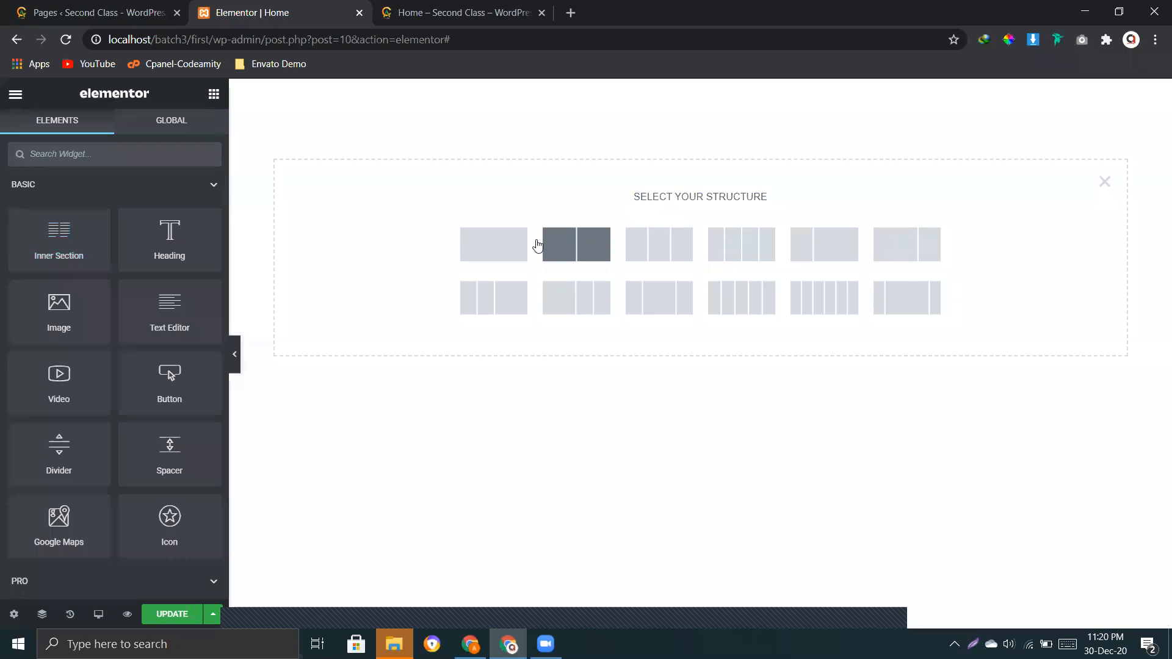
click(572, 254)
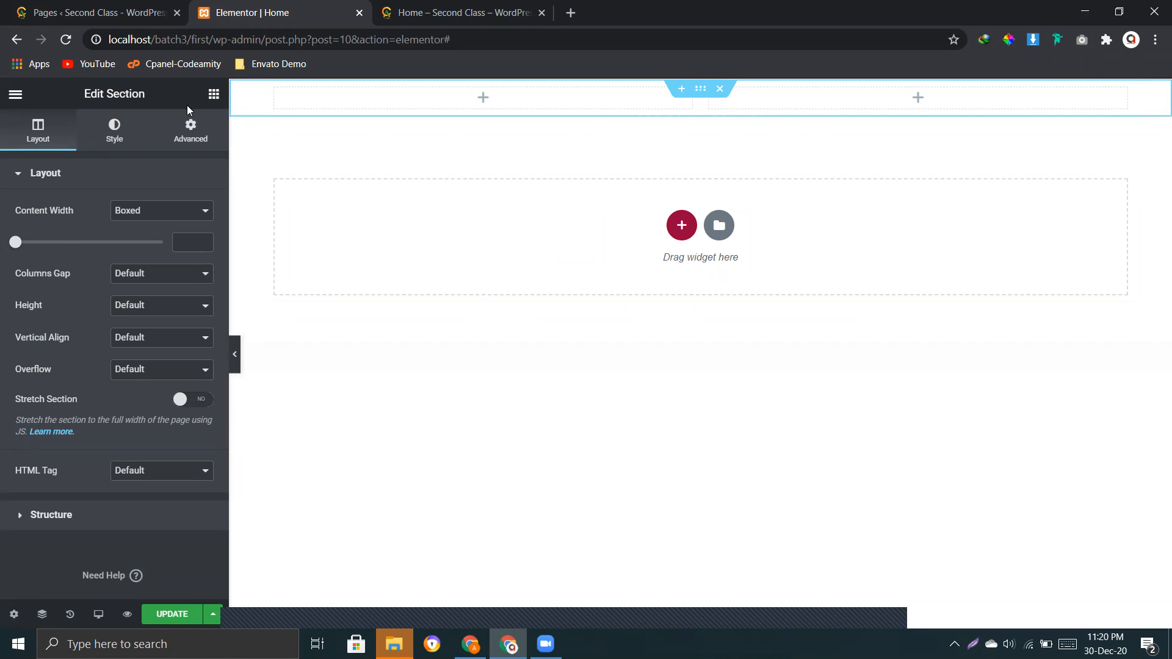
click(214, 94)
drag(58, 238, 438, 99)
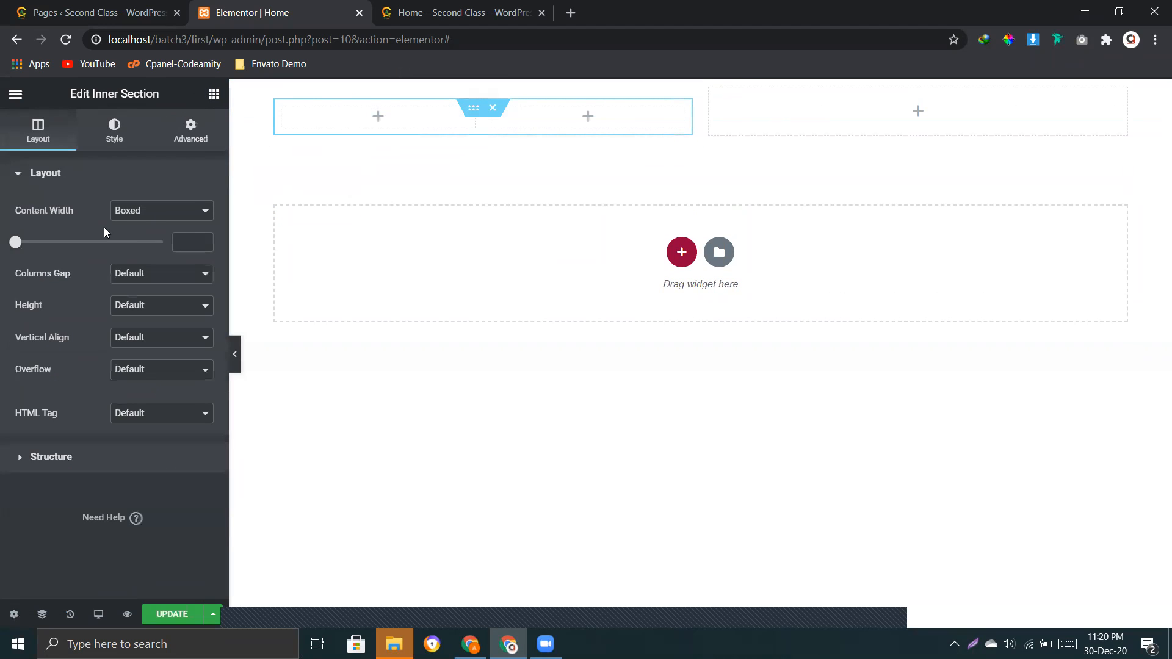
click(213, 93)
drag(66, 242, 849, 112)
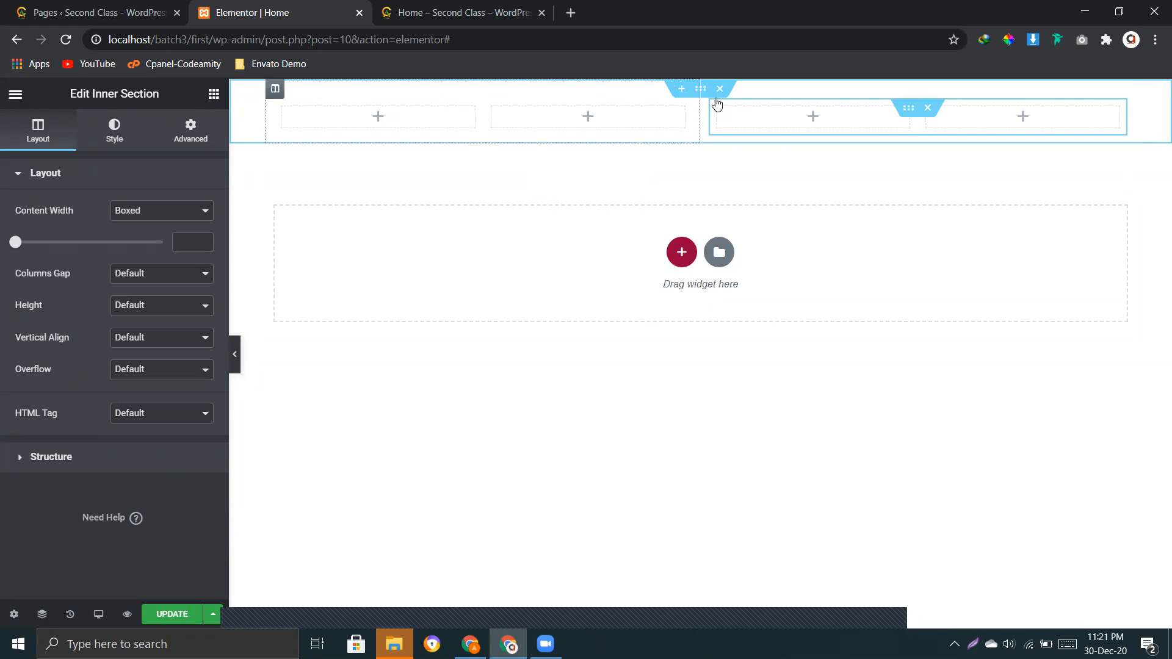
Delete the two-column section with its inner sections and add a single-column section instead
click(720, 89)
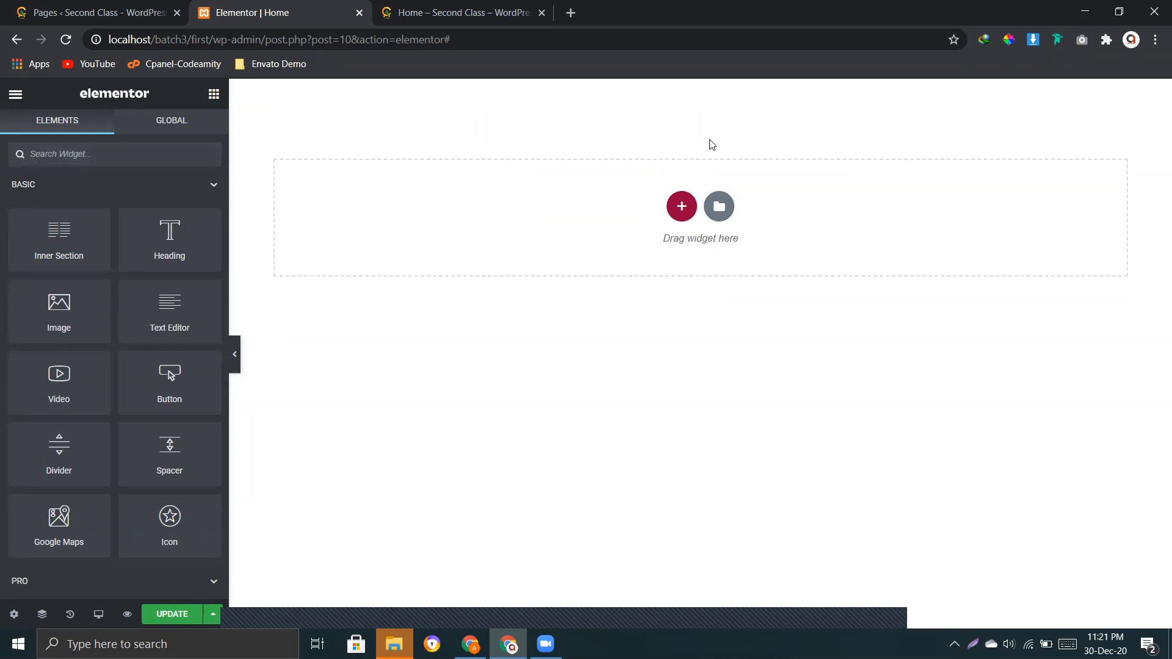
click(681, 206)
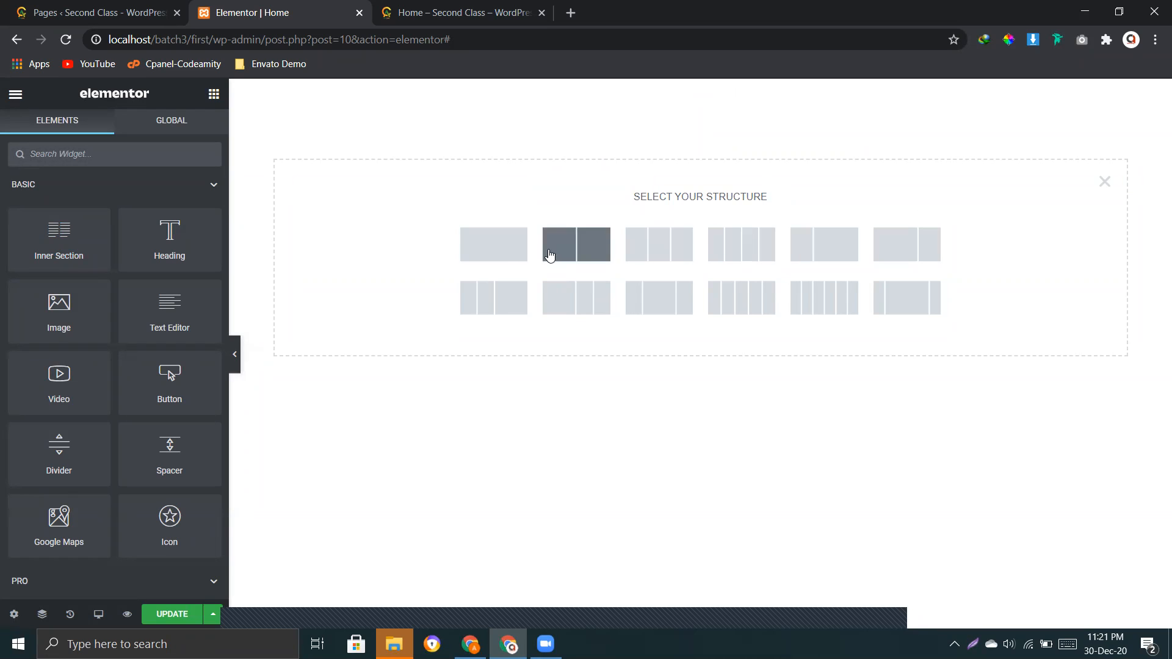
click(511, 254)
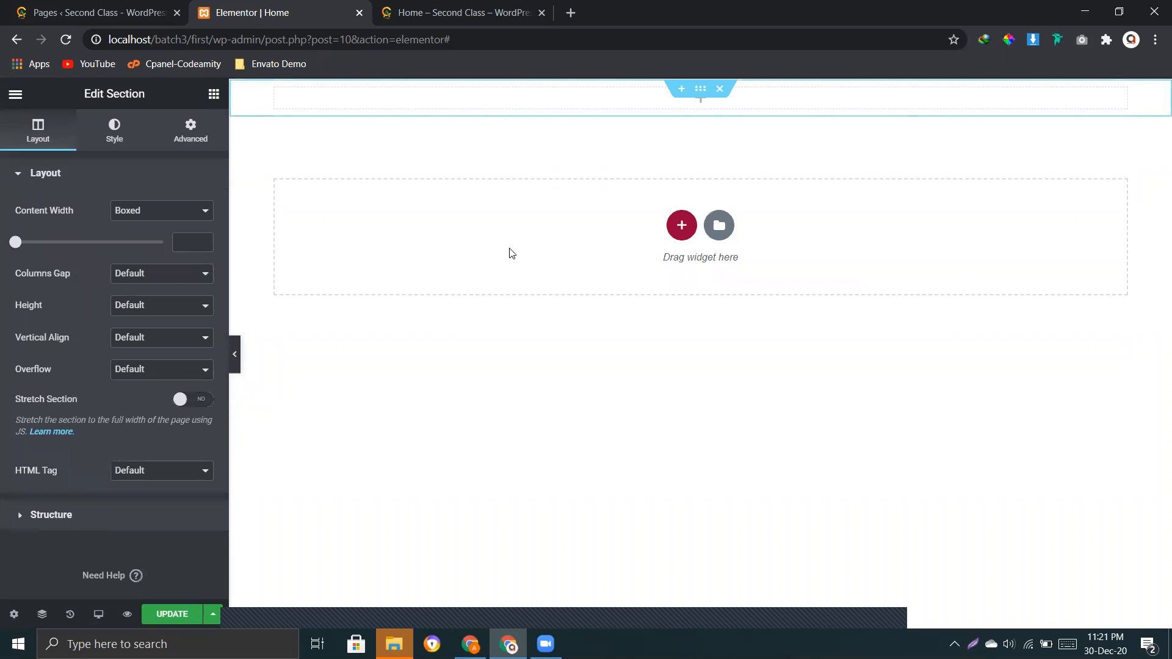
Browse the widget list and its categories, collapsing and reopening groups such as Basic, Pro and General
click(212, 97)
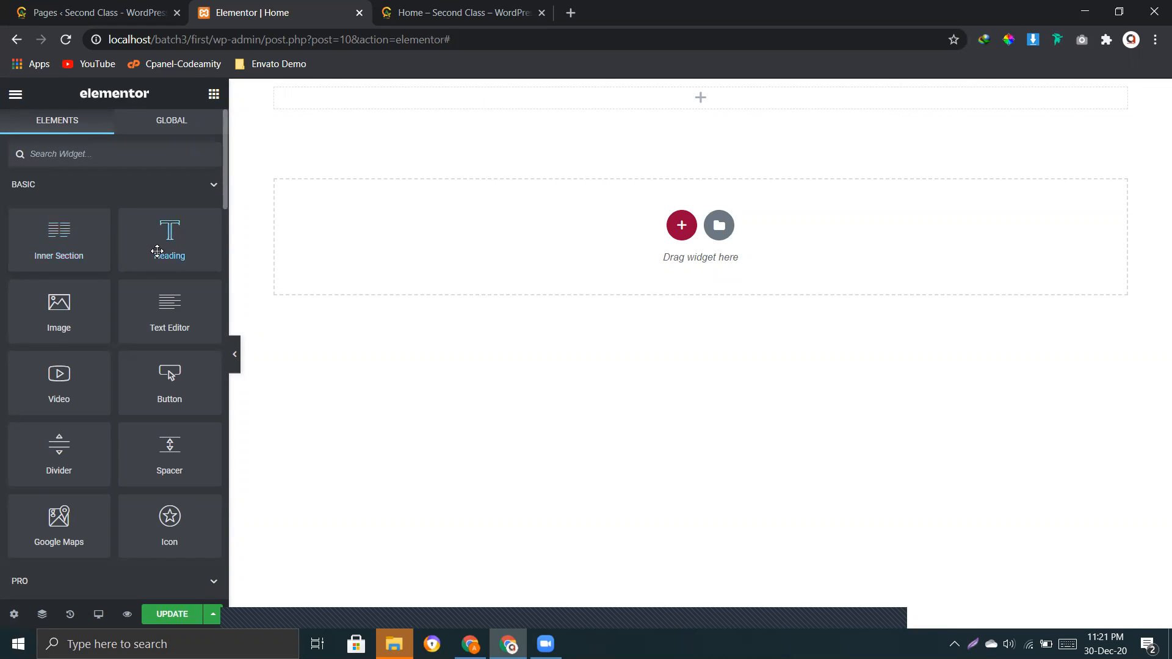
scroll(110, 337, down, 3)
scroll(118, 351, up, 3)
click(17, 188)
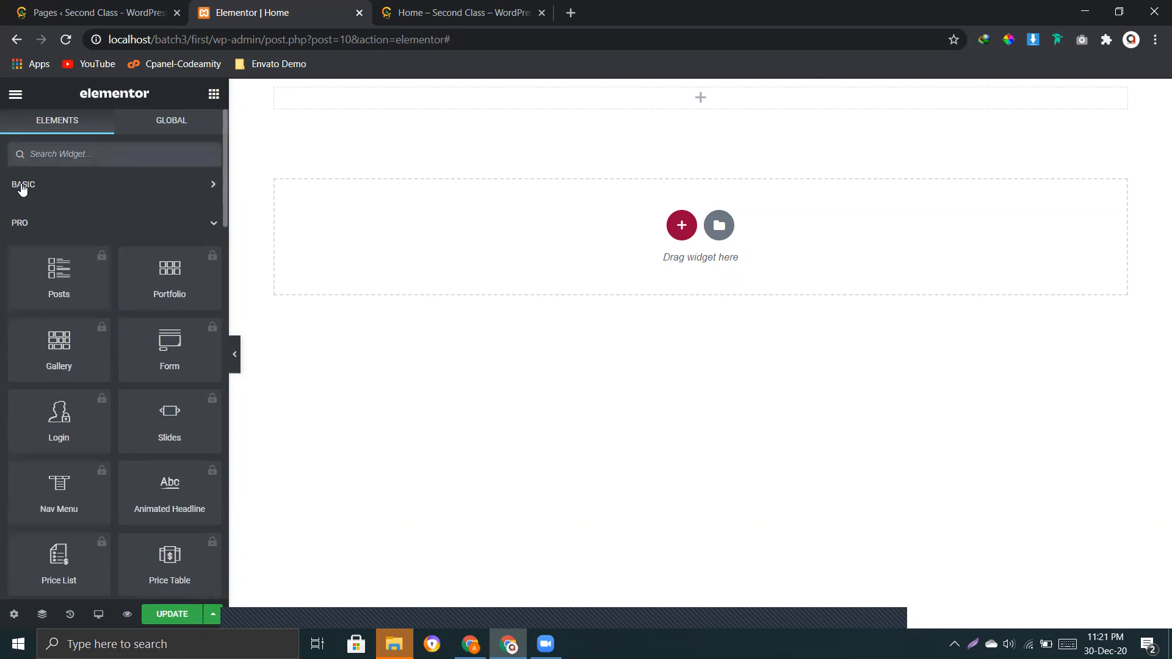
click(32, 226)
click(38, 261)
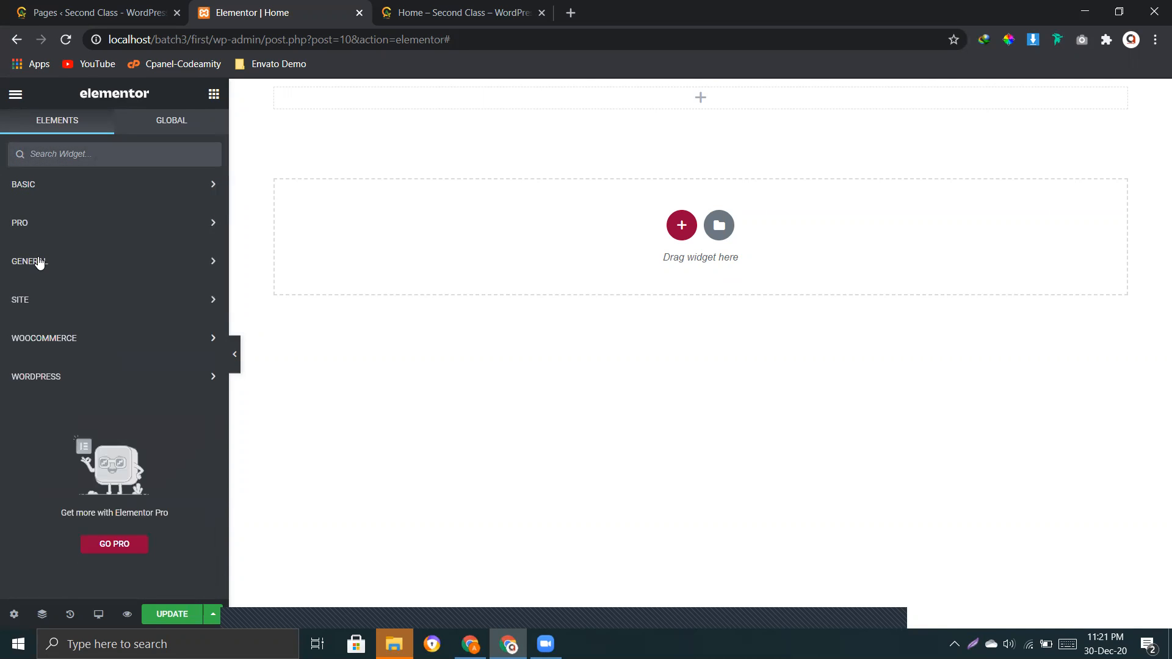
click(38, 261)
click(29, 227)
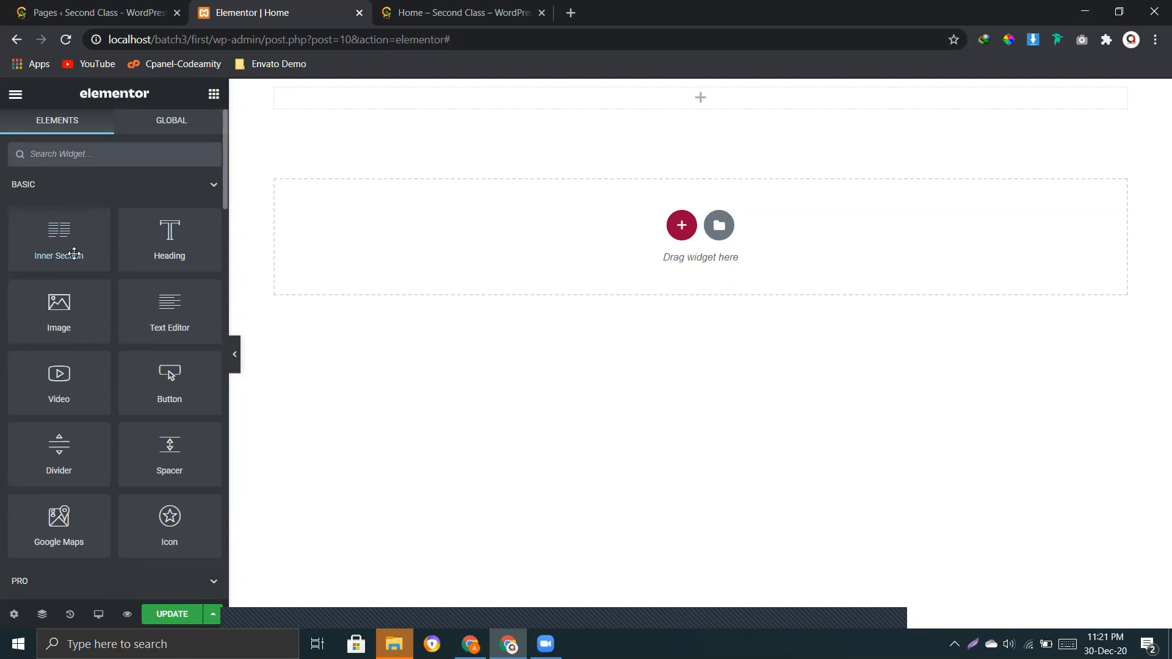
Place a Heading widget in the single-column section and an Image widget directly below it
drag(168, 247, 580, 103)
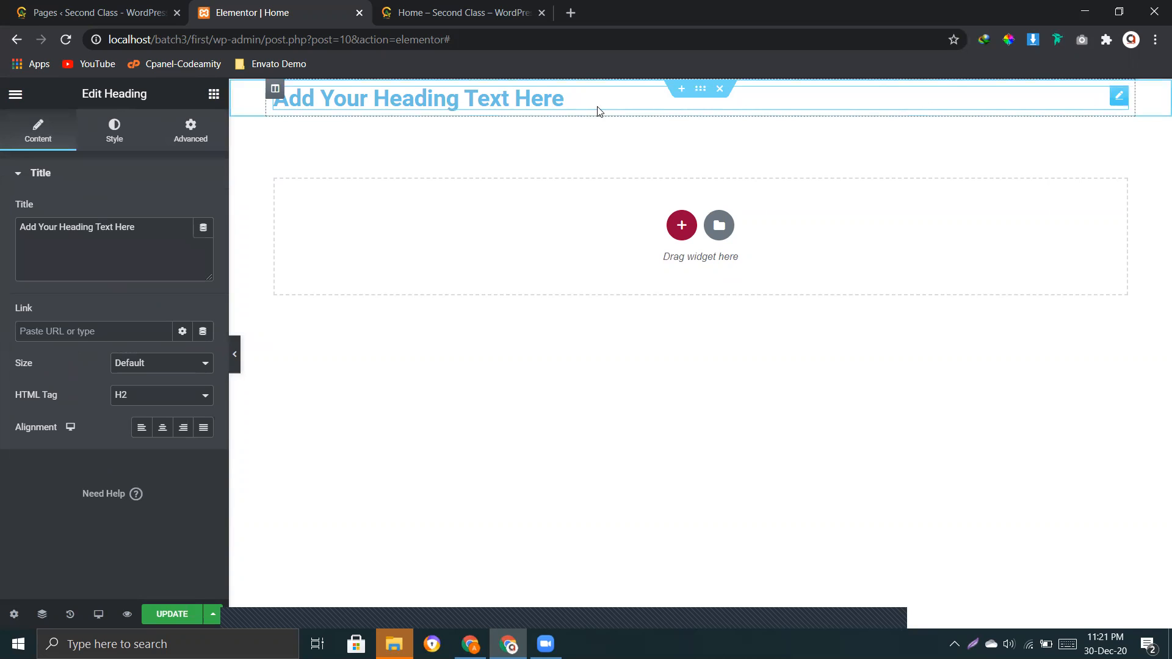
drag(156, 232, 30, 232)
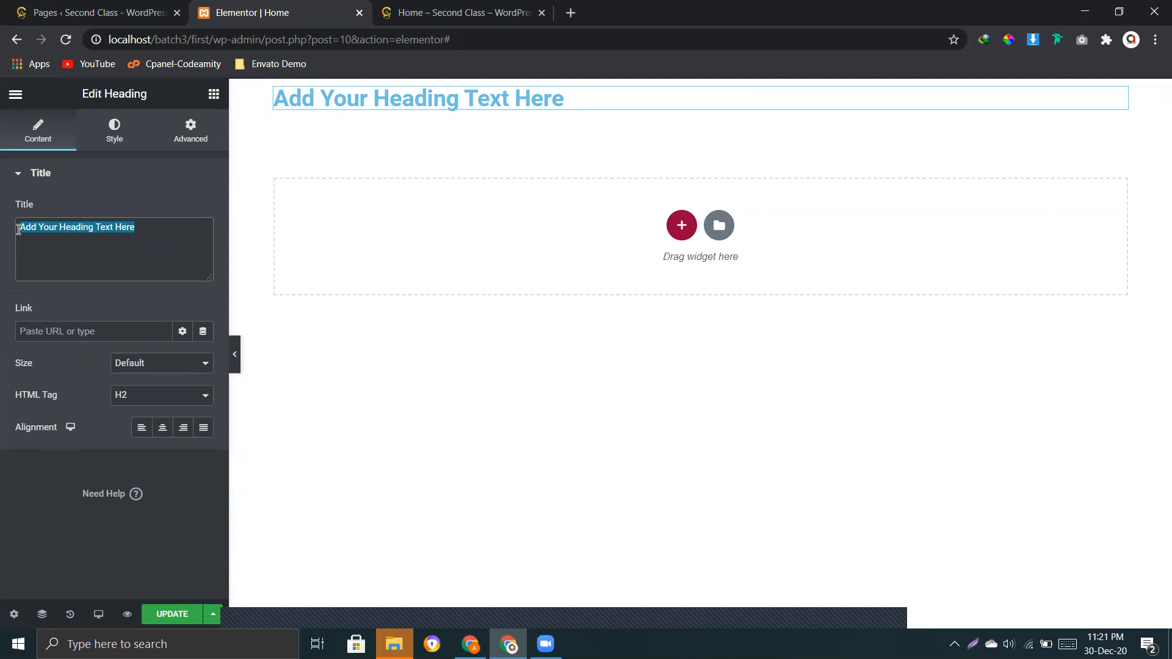
click(213, 93)
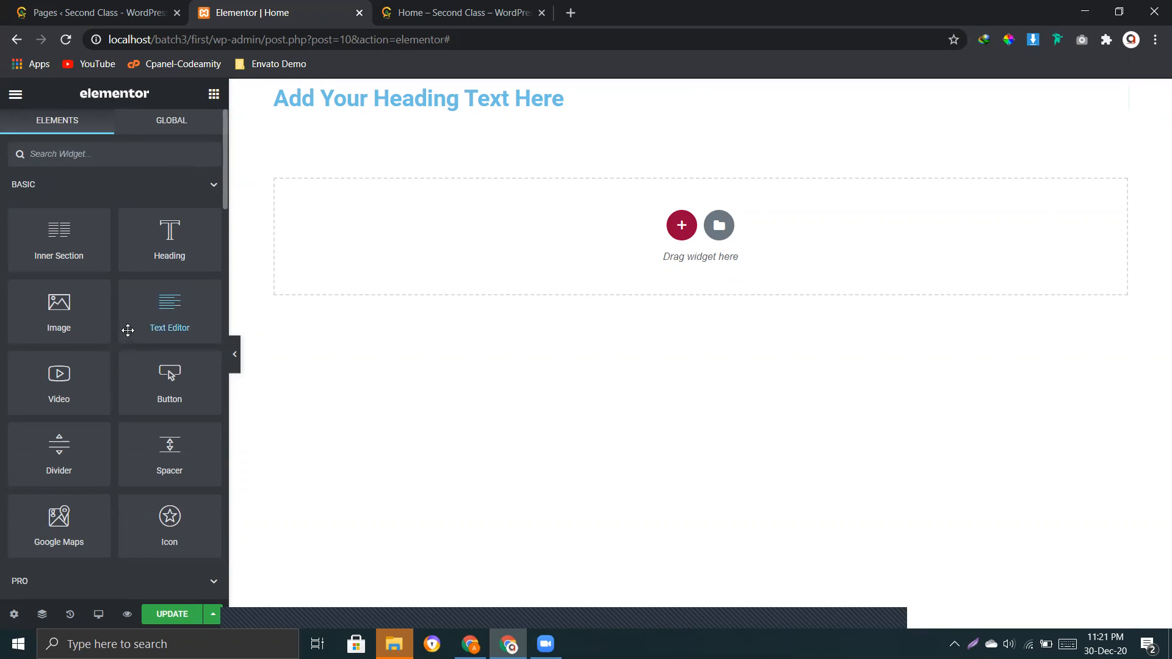
drag(56, 314, 456, 113)
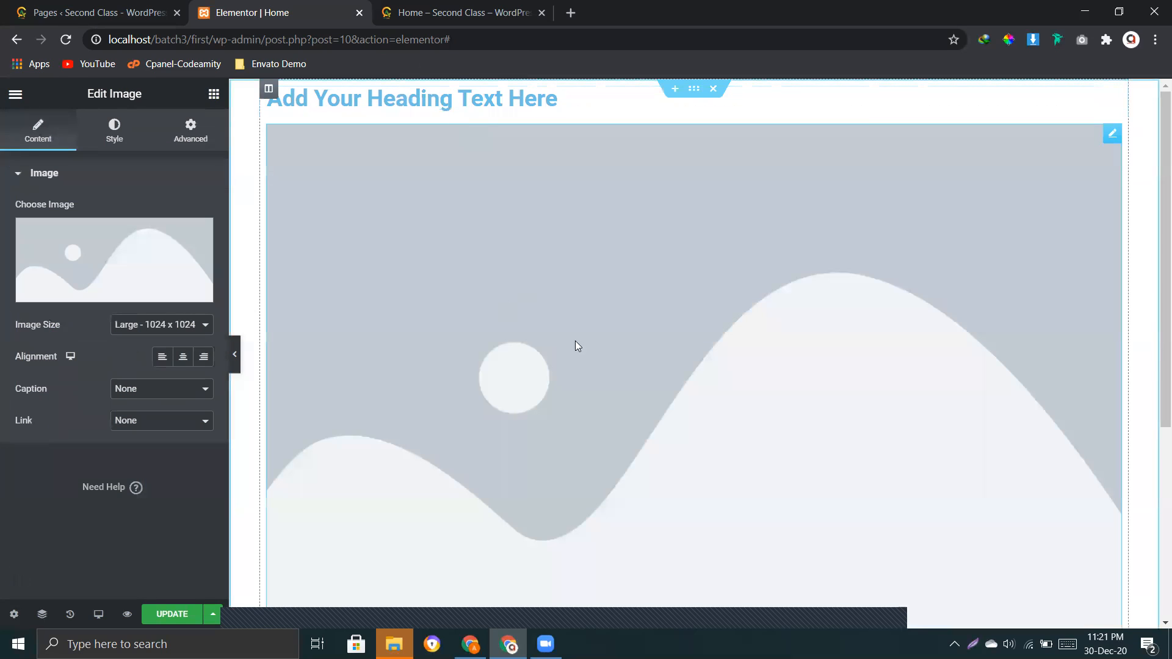
scroll(569, 310, down, 1)
scroll(569, 310, down, 4)
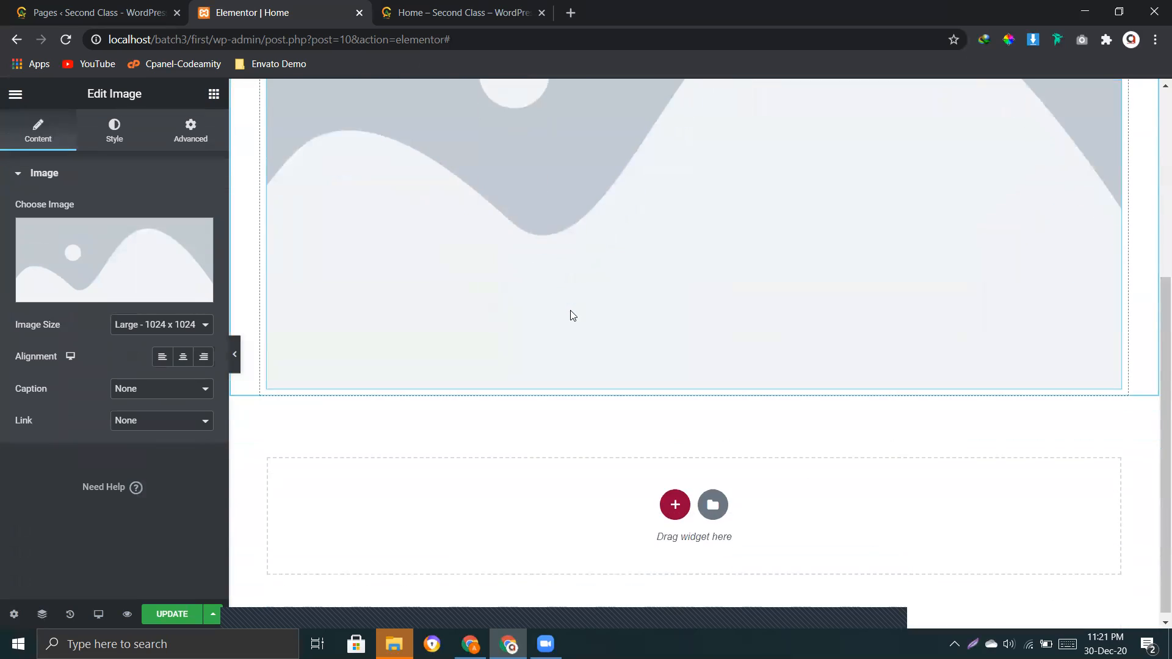
scroll(439, 295, up, 5)
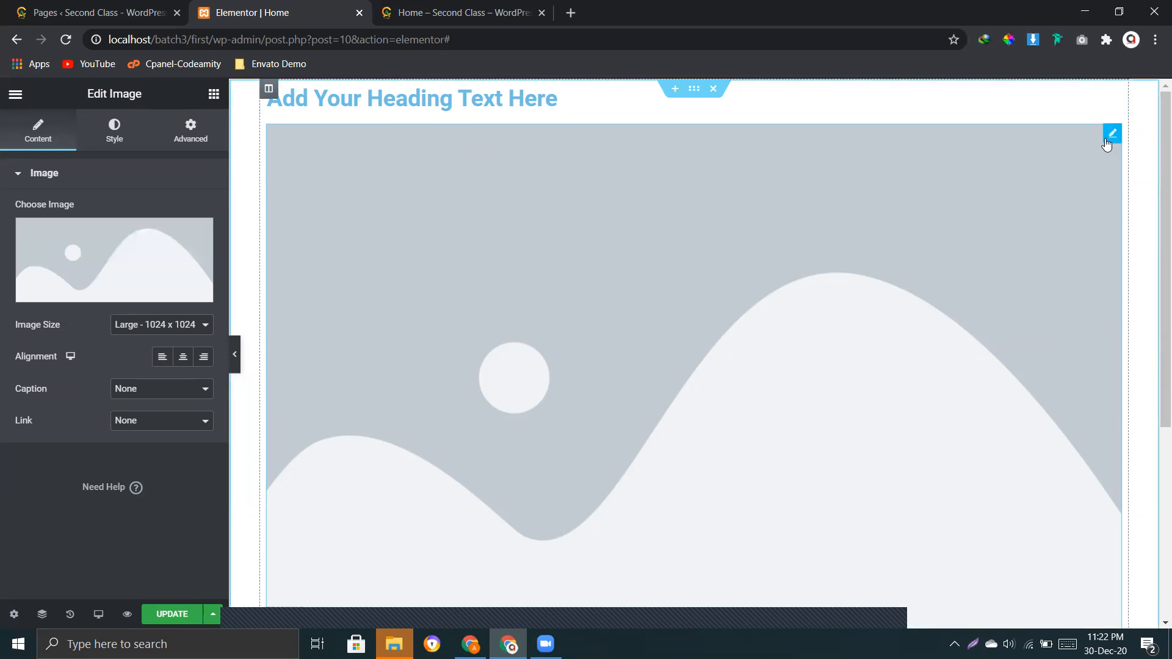
Delete the Image widget and place a new one below the heading
right_click(1107, 145)
click(1038, 354)
drag(100, 304, 547, 100)
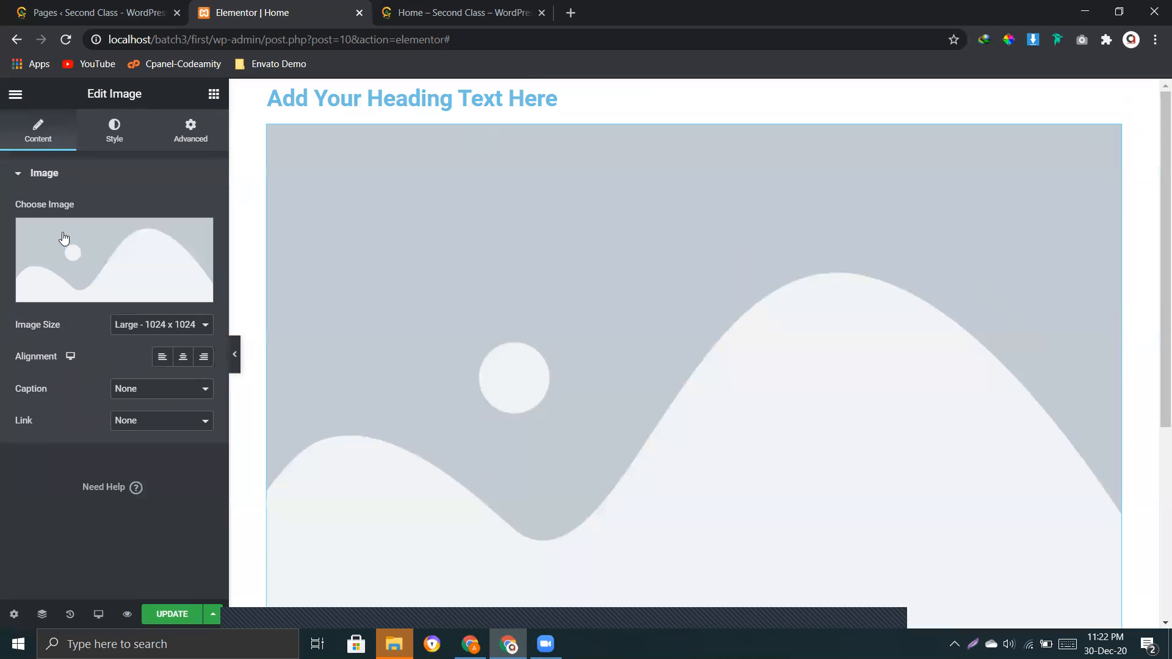
Insert LOGO.png, the second Code Amity logo in the media library, into the Image widget
mouse_move(62, 286)
click(136, 252)
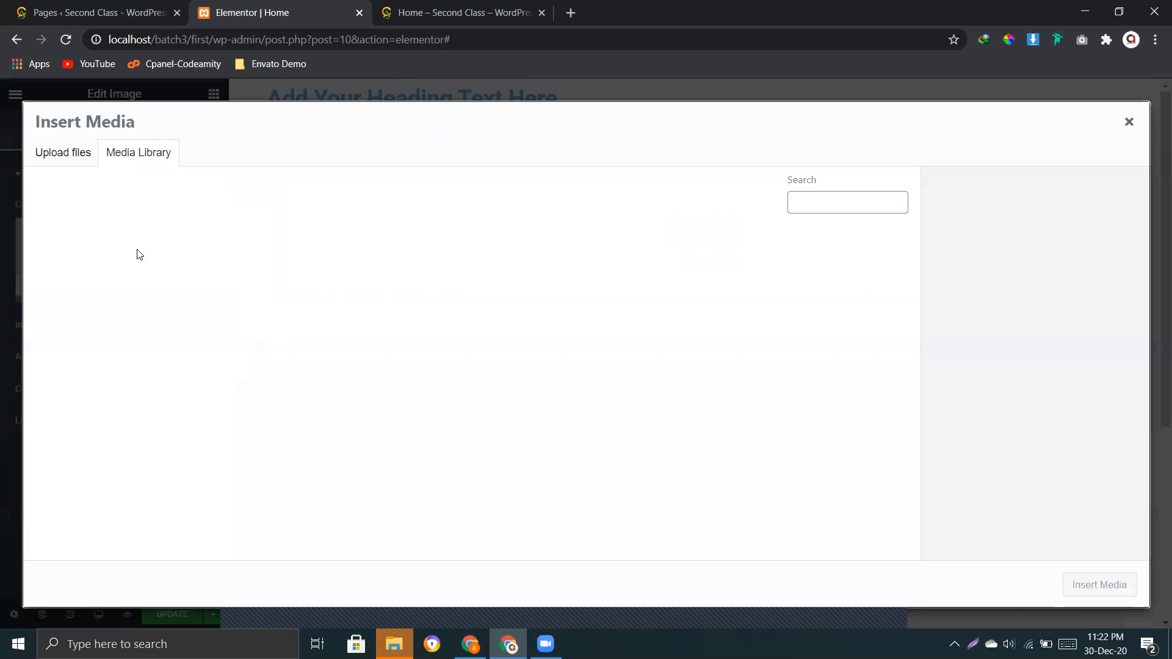
click(171, 305)
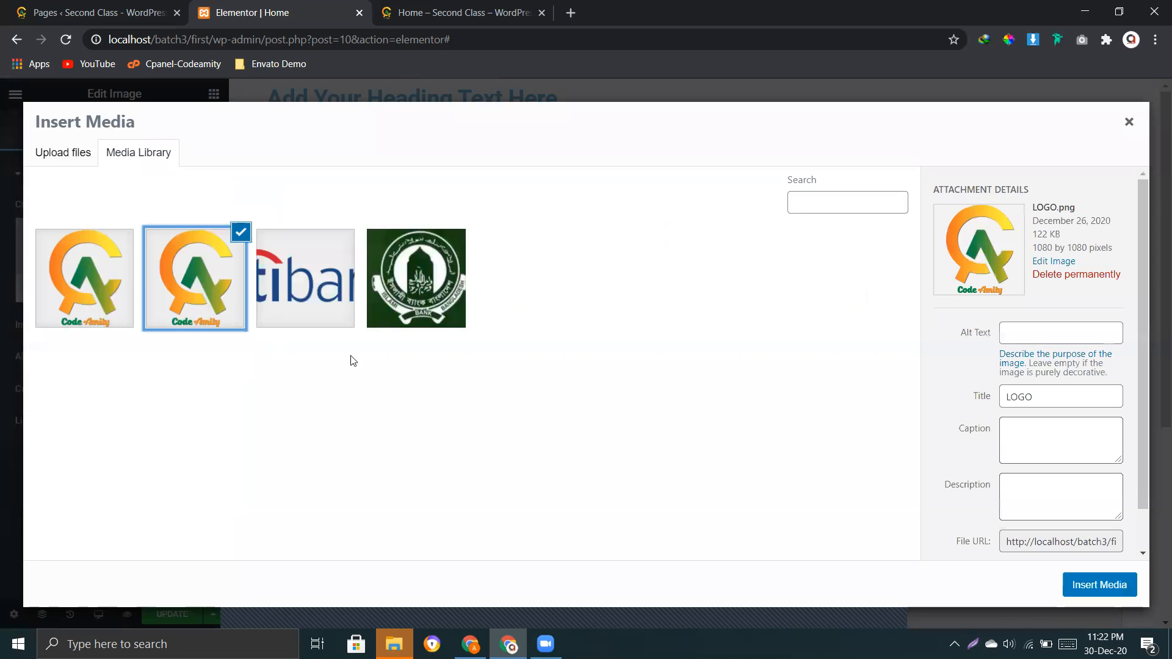
click(1101, 585)
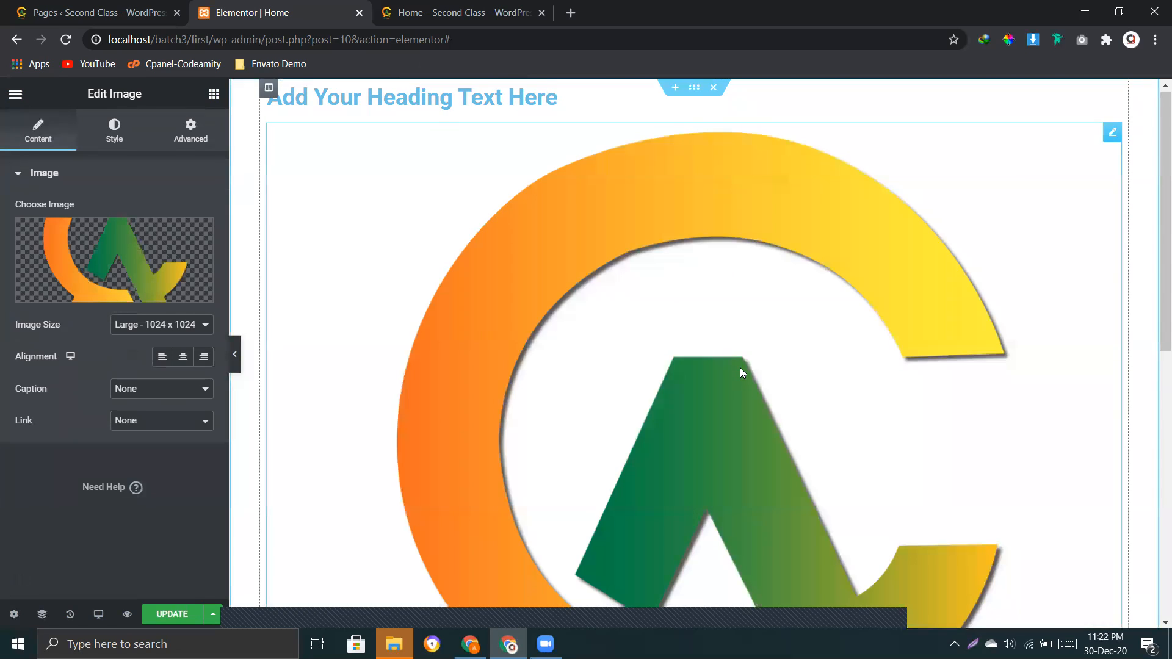
Place a Text Editor widget directly below the logo image
scroll(740, 367, down, 8)
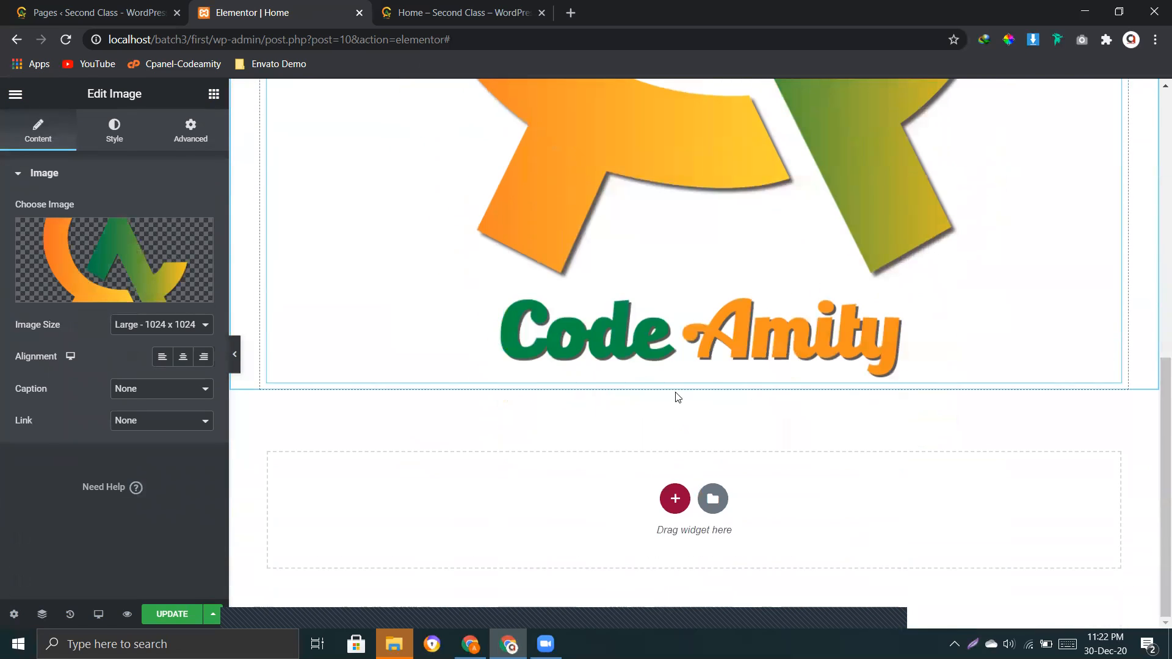
click(213, 94)
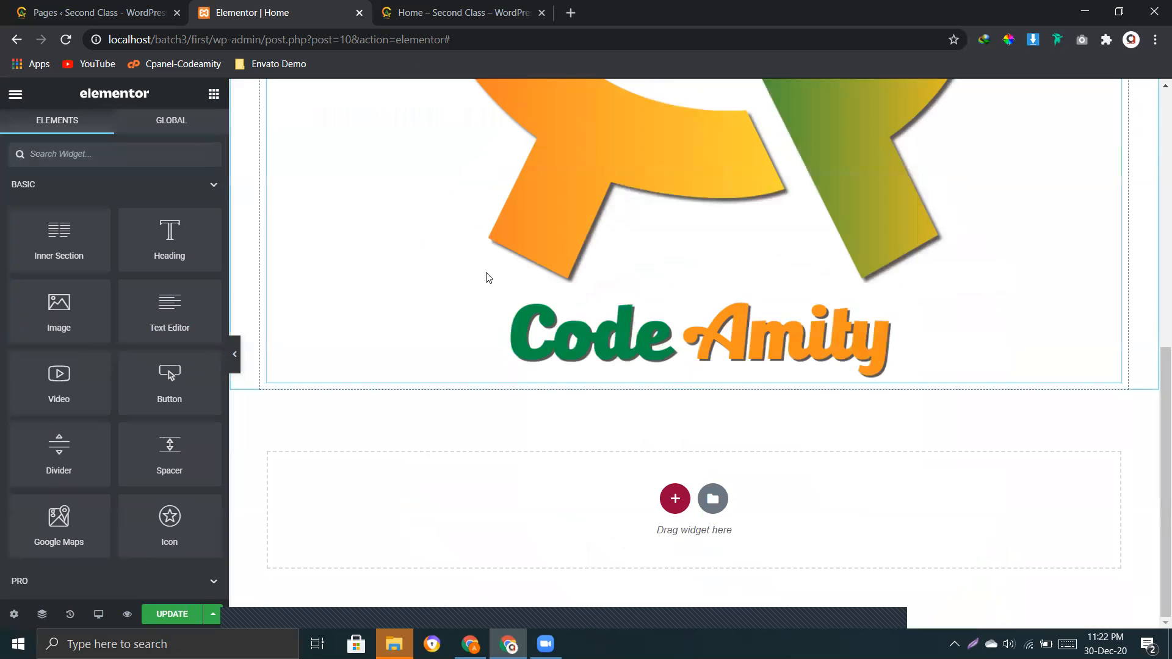
drag(171, 305, 572, 366)
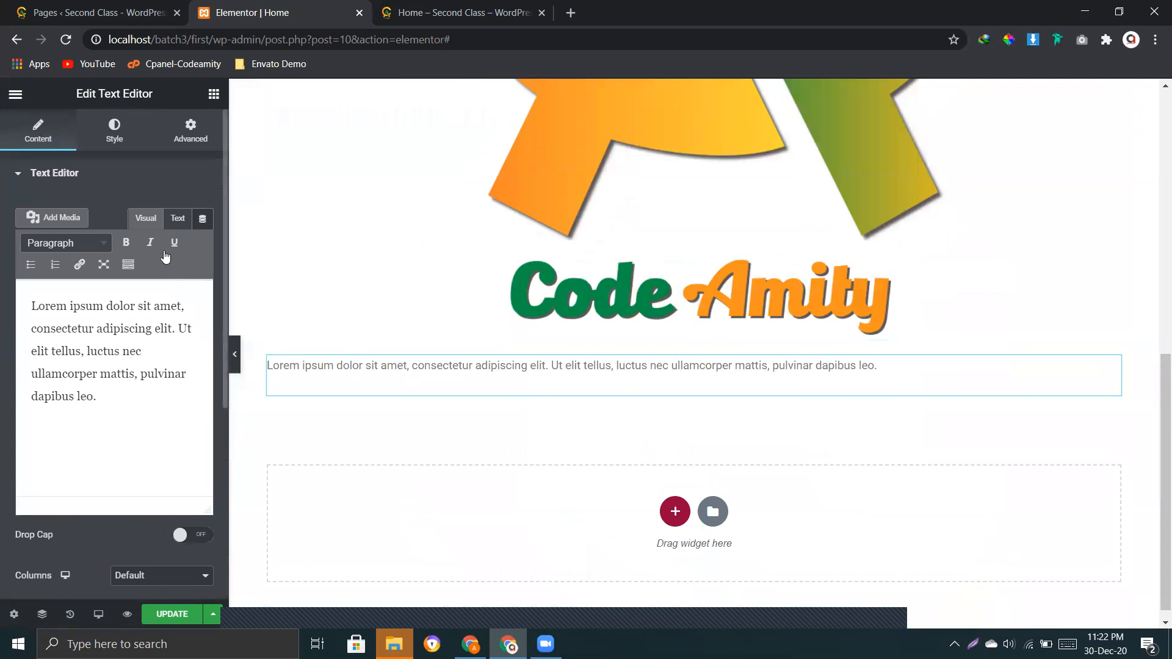
Add a new single-column section below the section holding the heading, logo and text
click(104, 194)
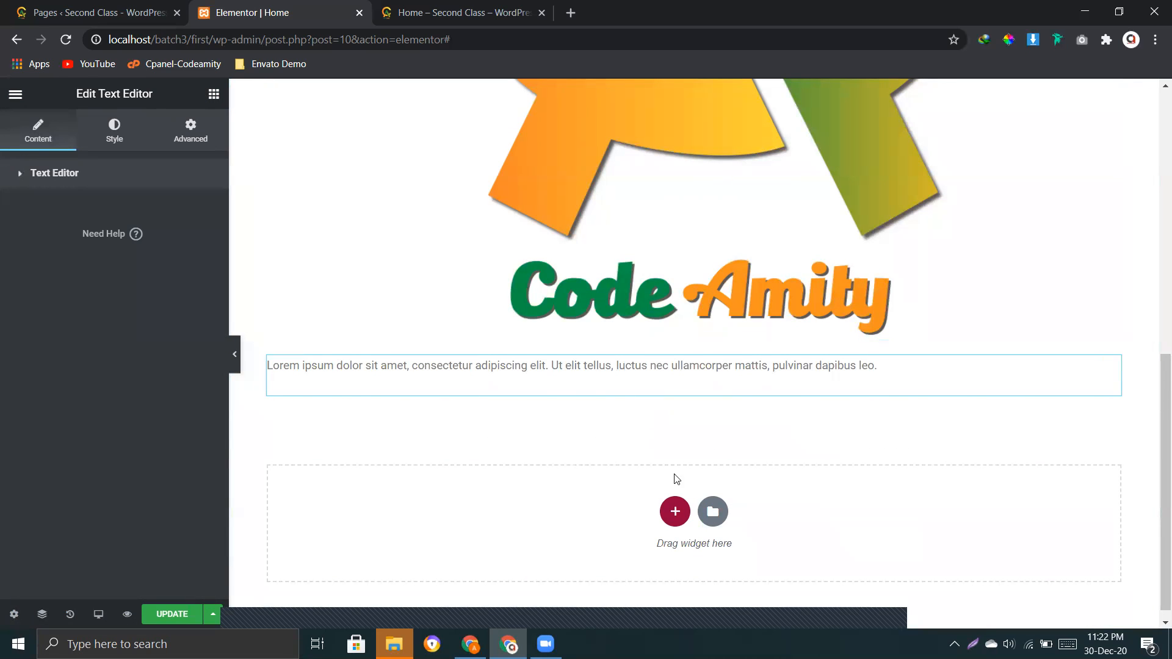
scroll(671, 319, up, 10)
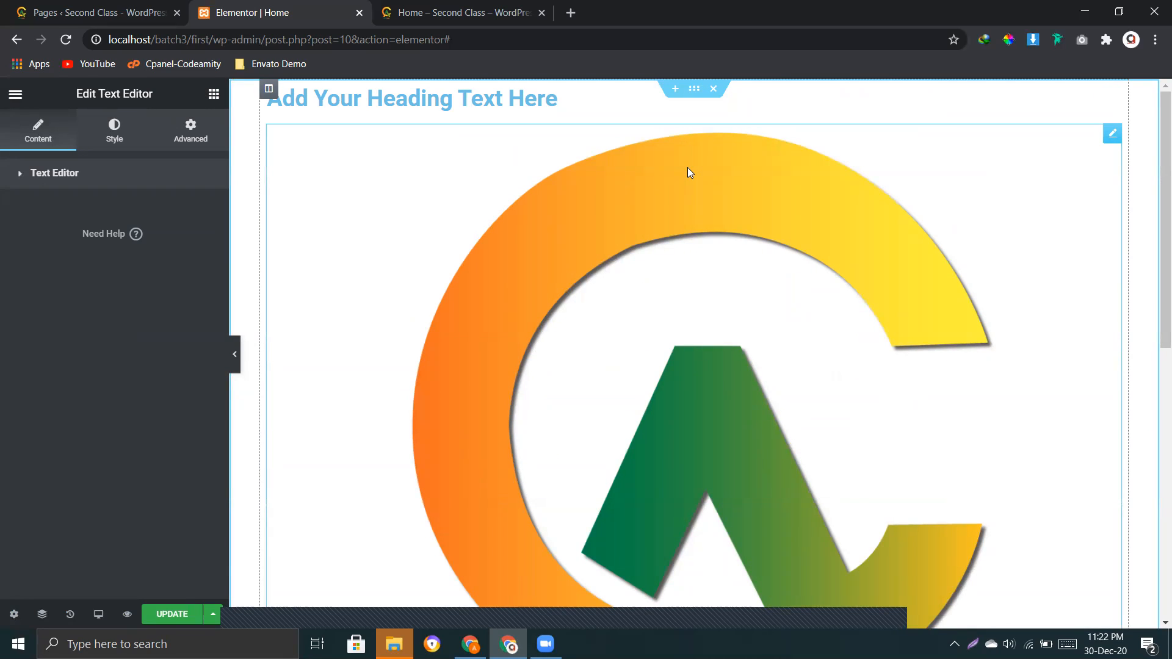
click(213, 94)
scroll(631, 309, down, 7)
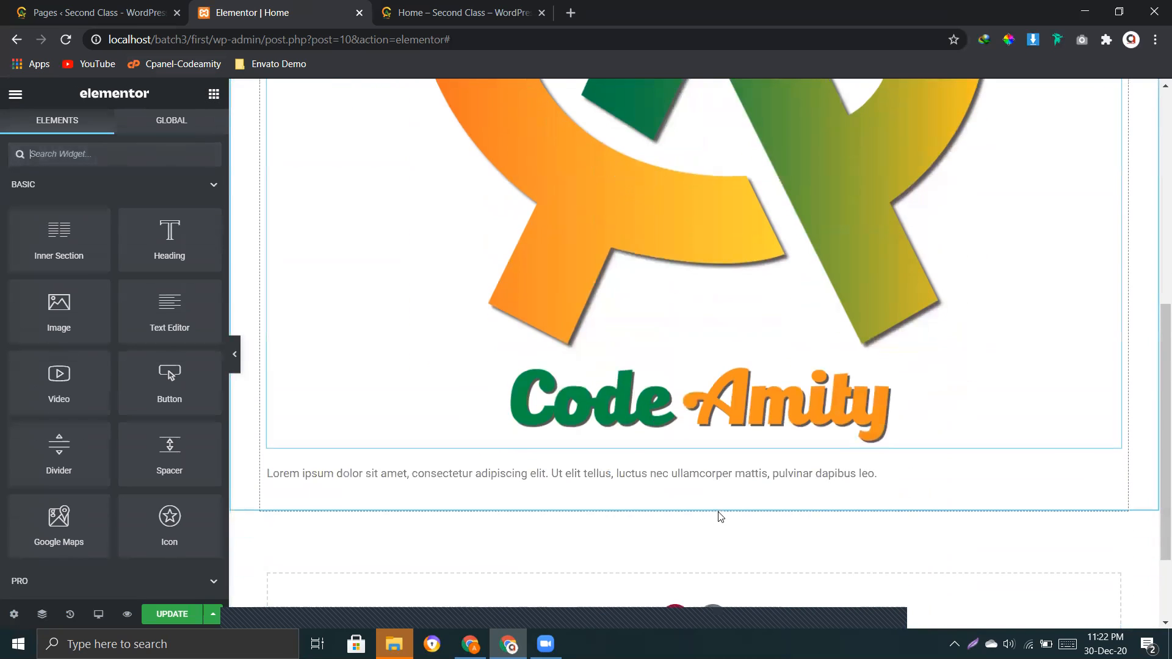
scroll(720, 517, down, 2)
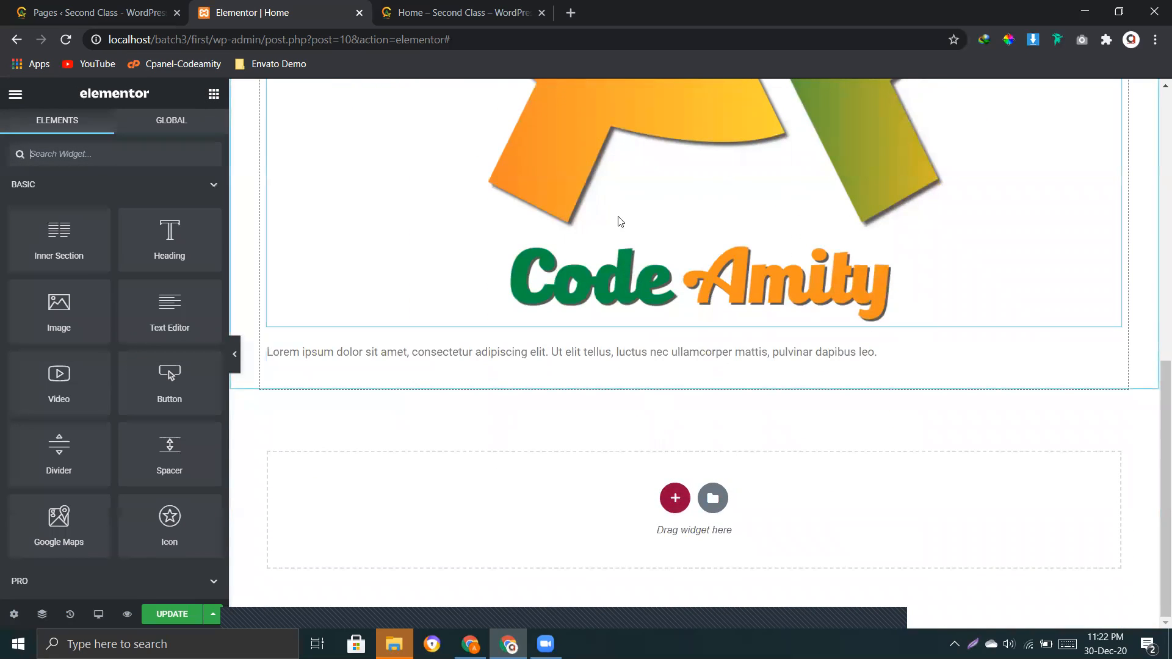
scroll(627, 196, up, 8)
scroll(687, 301, down, 6)
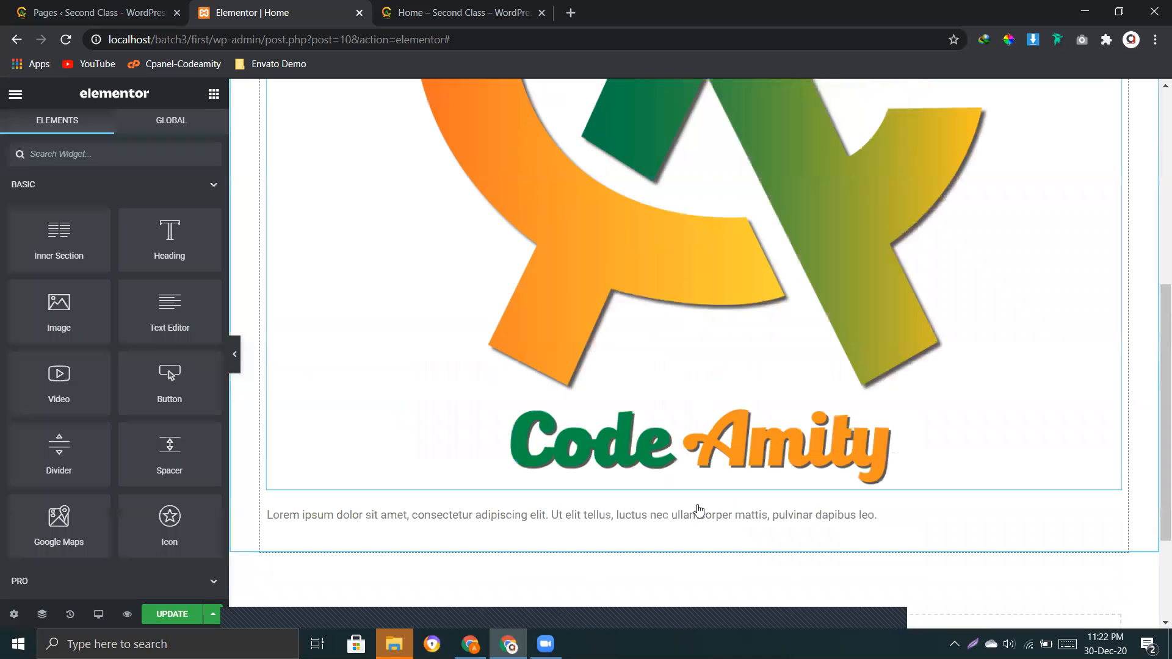
scroll(700, 510, down, 3)
click(675, 492)
click(507, 535)
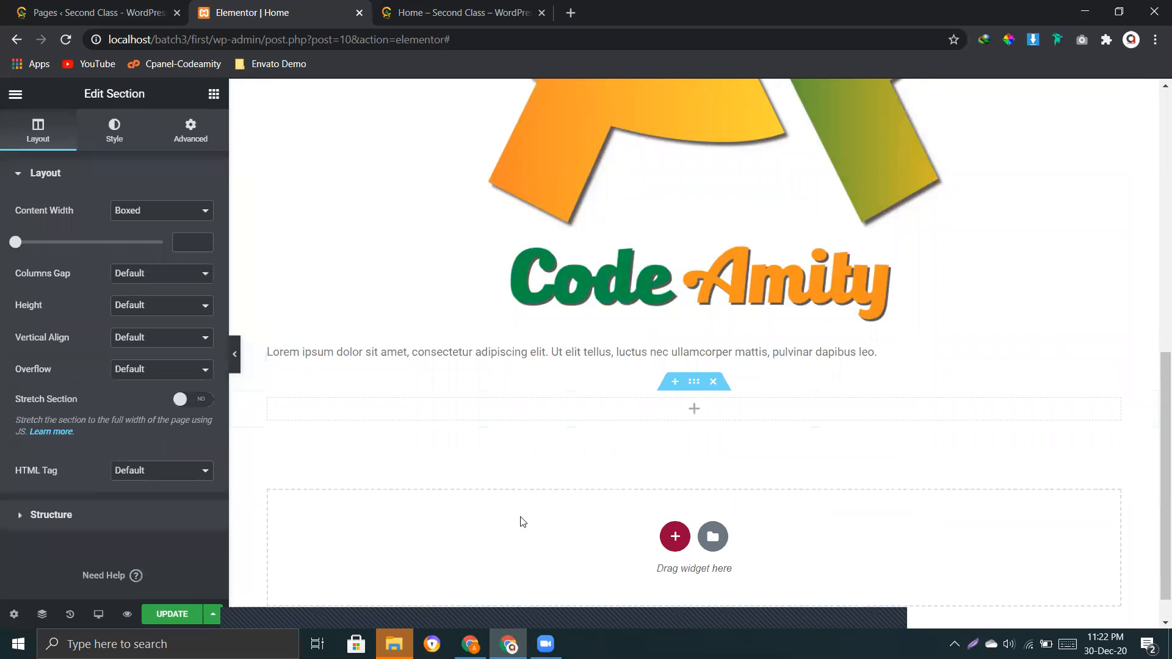
Place a Video widget in the new empty section and a Button widget directly below the video
click(213, 95)
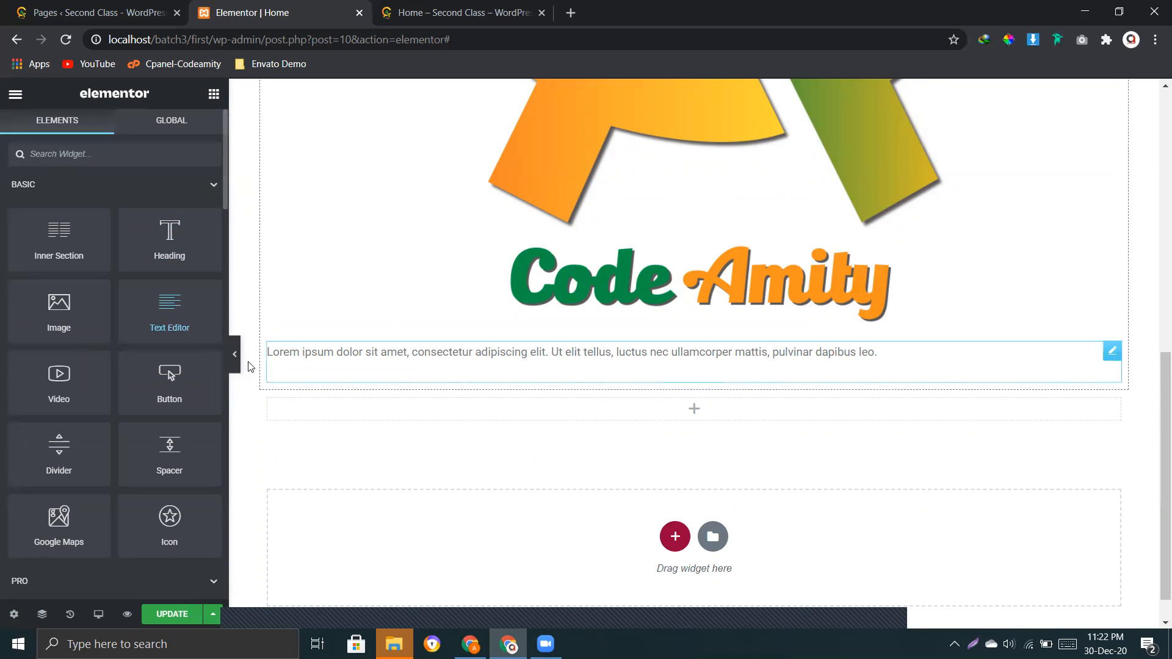
drag(55, 385, 577, 418)
scroll(549, 366, down, 6)
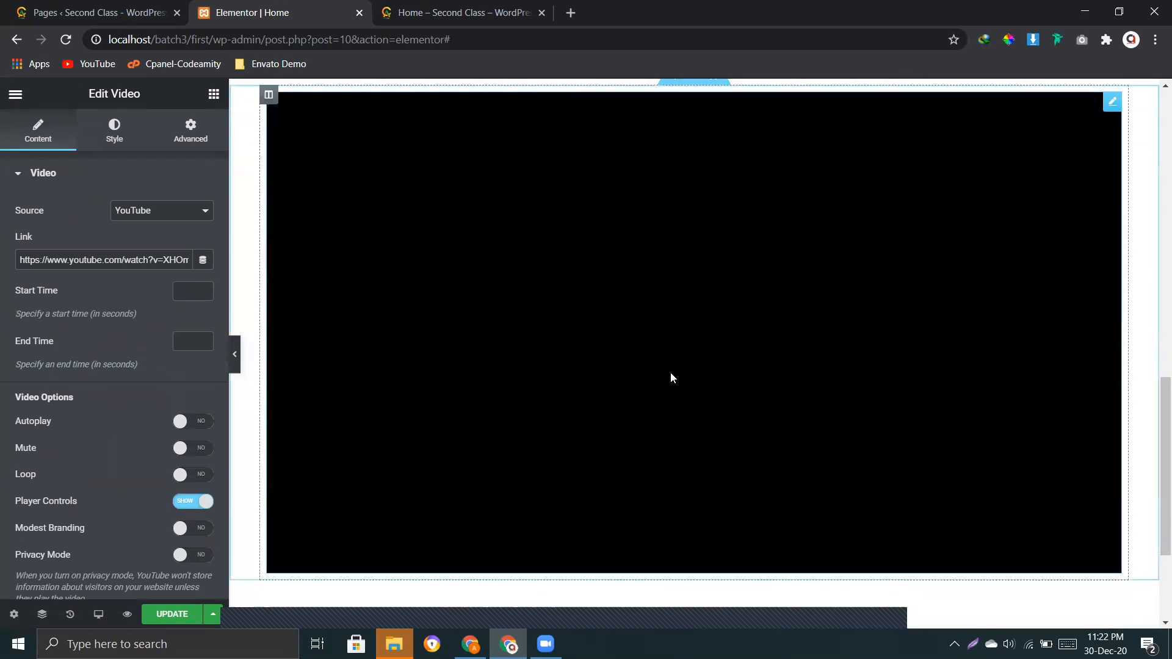
scroll(653, 394, down, 1)
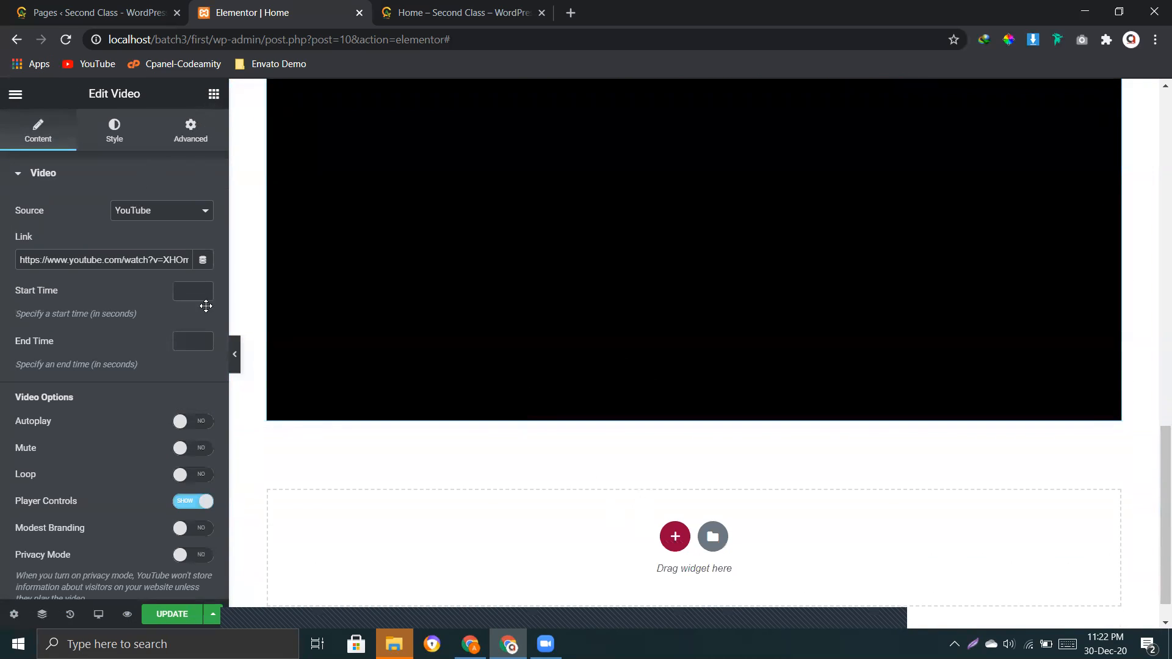
drag(618, 441, 721, 415)
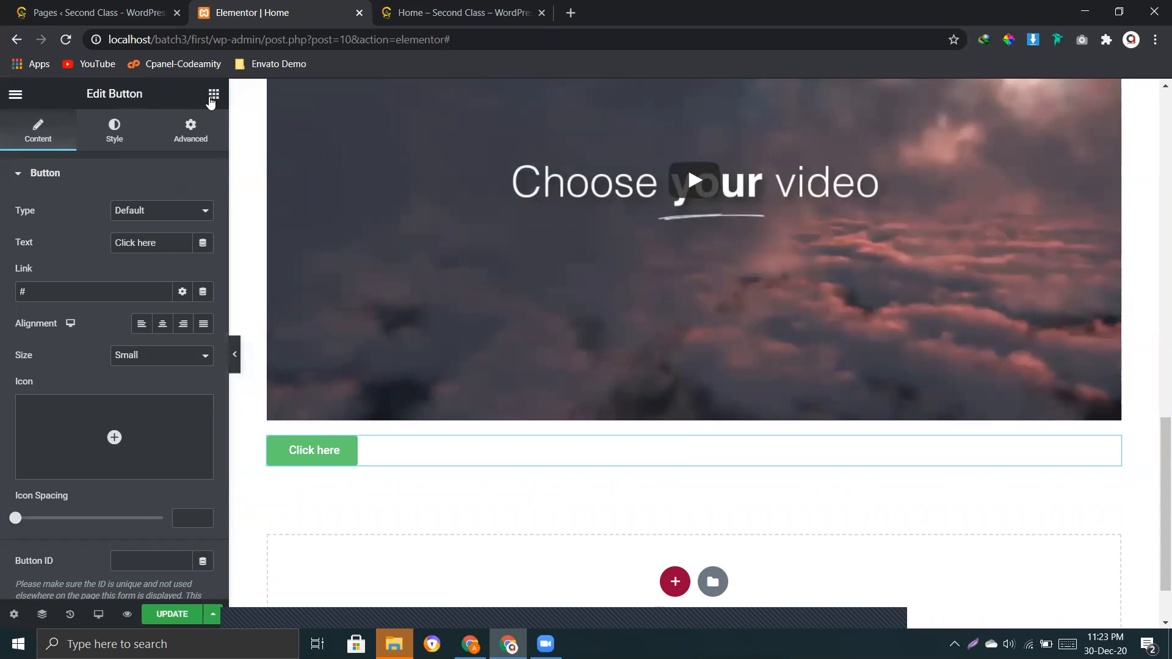
Place a Divider widget below the button and a Spacer widget below the divider
click(214, 93)
scroll(74, 364, down, 2)
drag(74, 365, 401, 464)
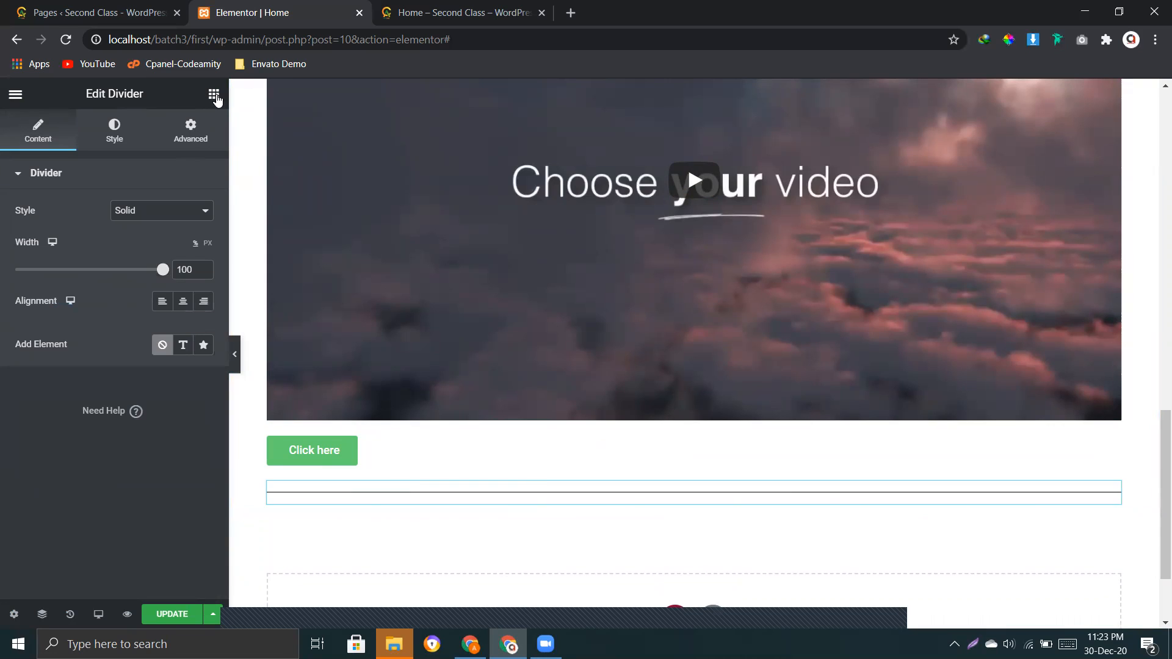
click(213, 93)
scroll(145, 376, down, 2)
drag(145, 377, 393, 499)
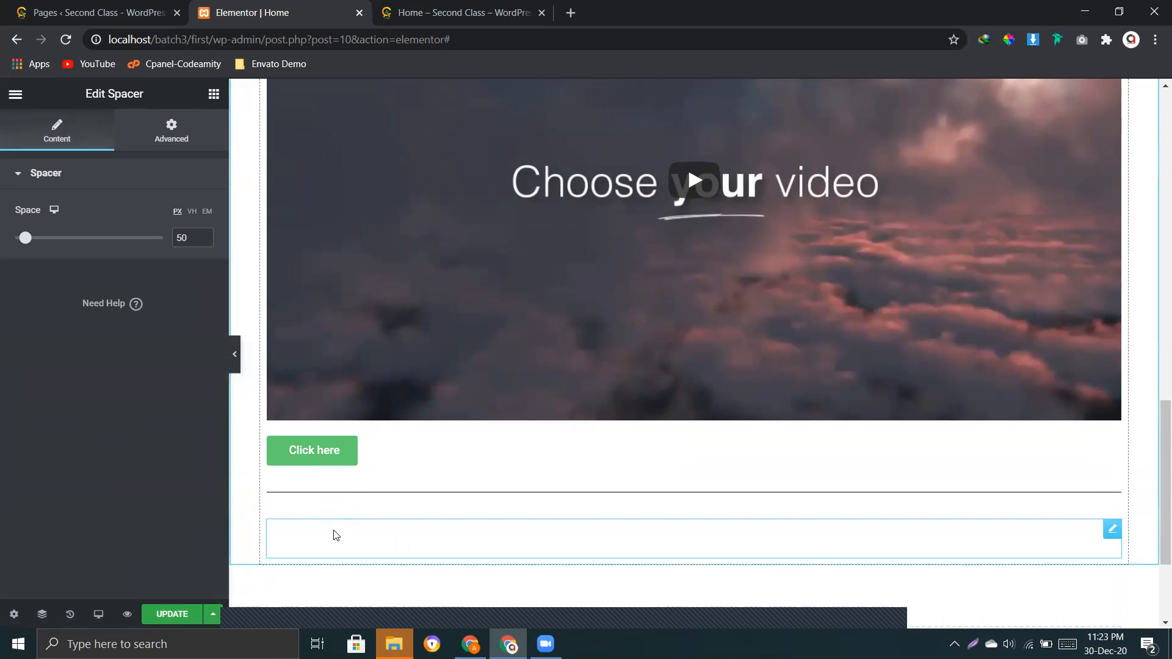
Reposition the Spacer widget, trying it above the button and settling it between the button and the divider
drag(336, 535, 348, 493)
scroll(591, 447, down, 3)
scroll(592, 447, up, 8)
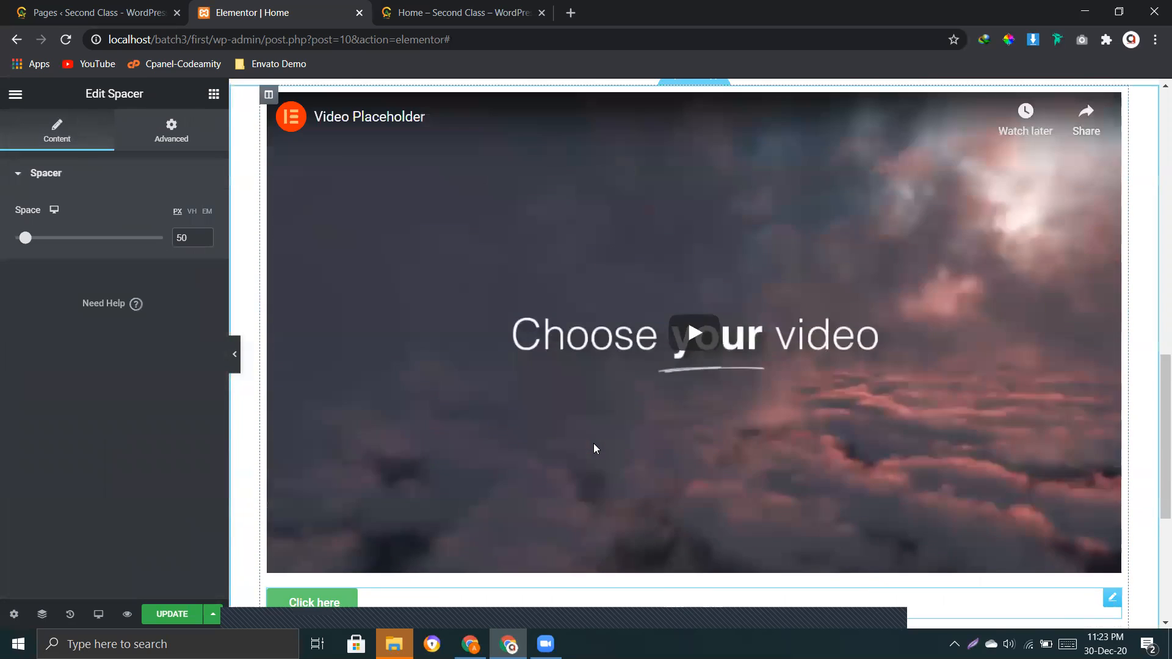
scroll(585, 448, down, 8)
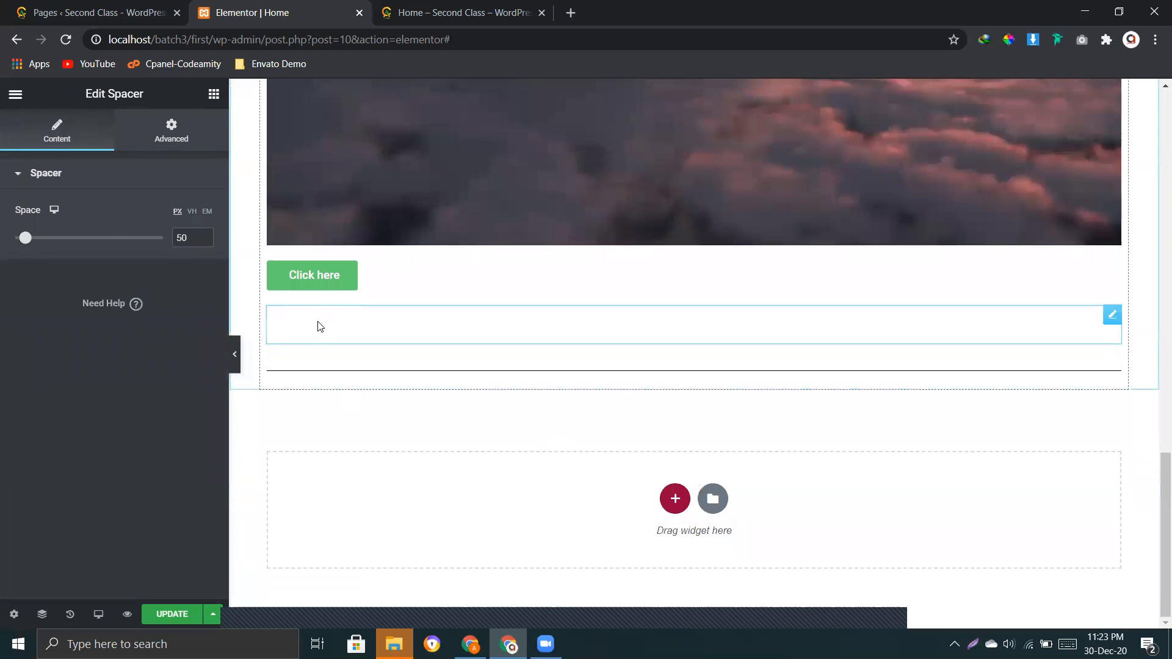
drag(1043, 335, 334, 282)
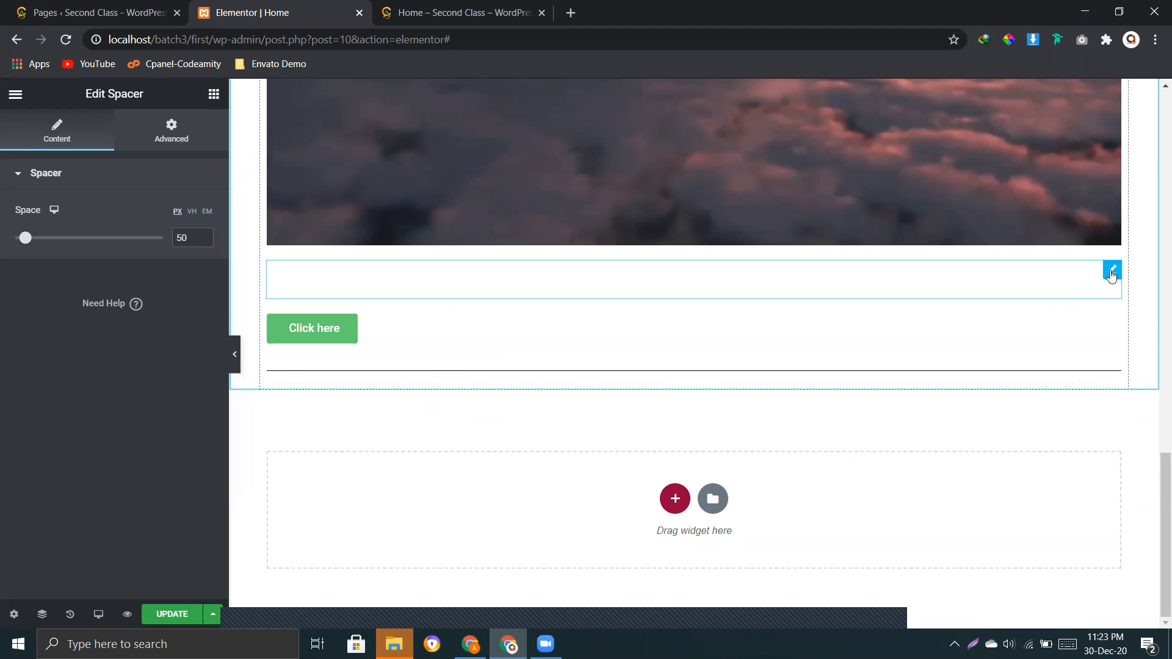
drag(1110, 278, 1043, 340)
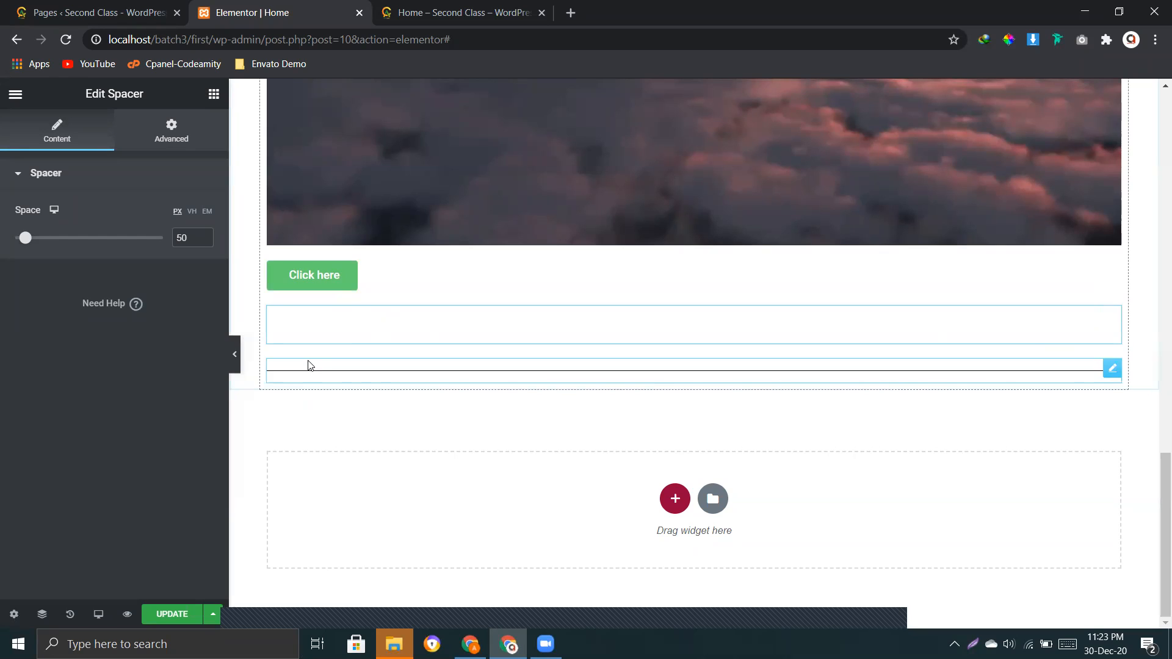
Place a Google Maps widget below the divider and an Icon widget between the divider and the map
click(213, 93)
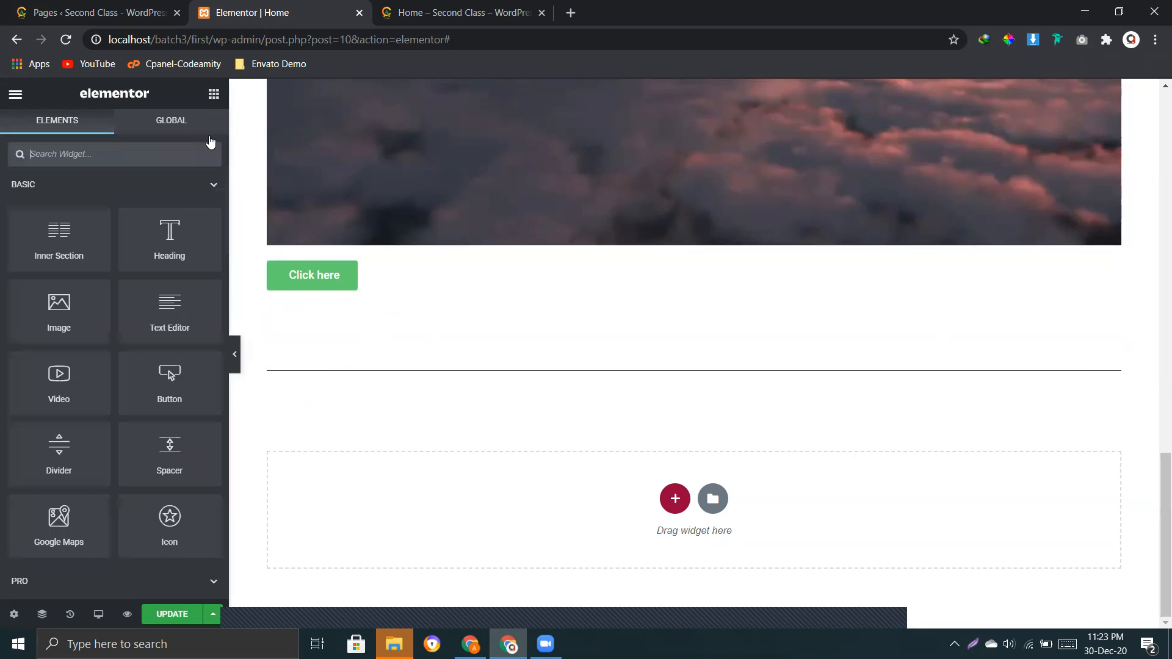
scroll(186, 377, down, 2)
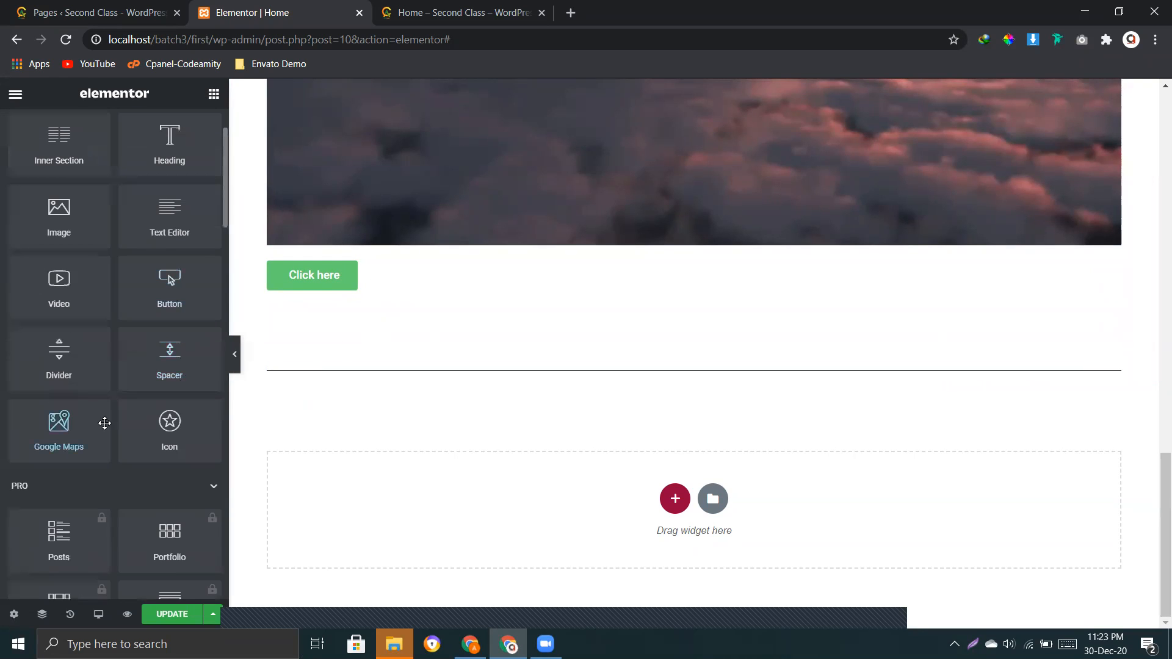
drag(73, 434, 501, 379)
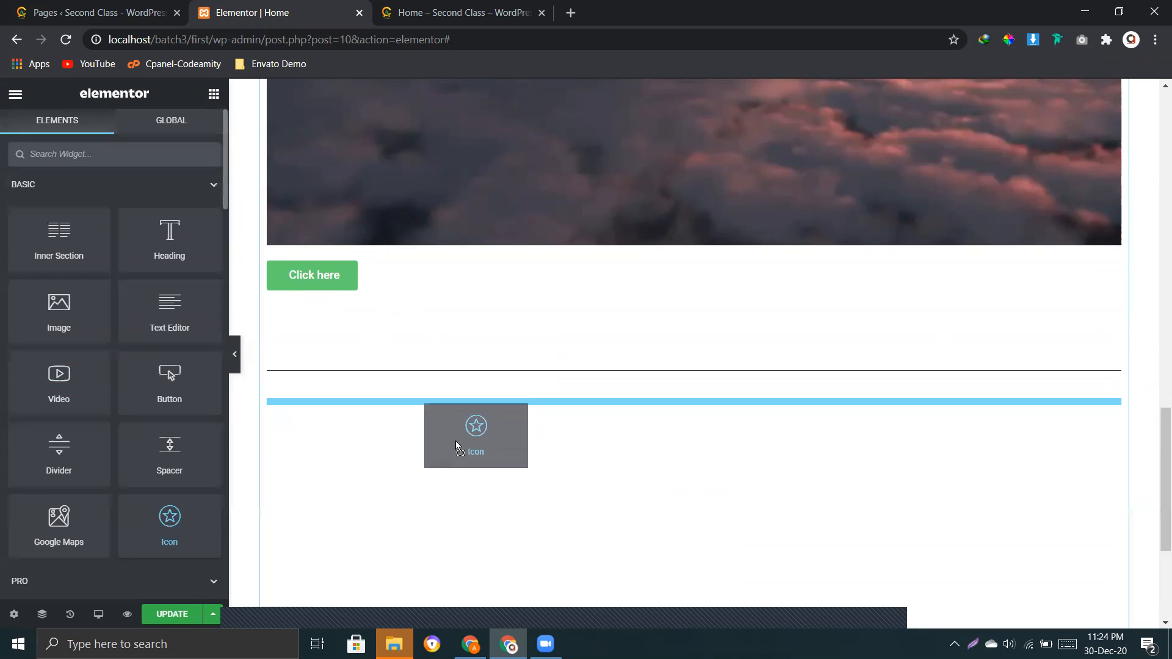
drag(455, 441, 456, 447)
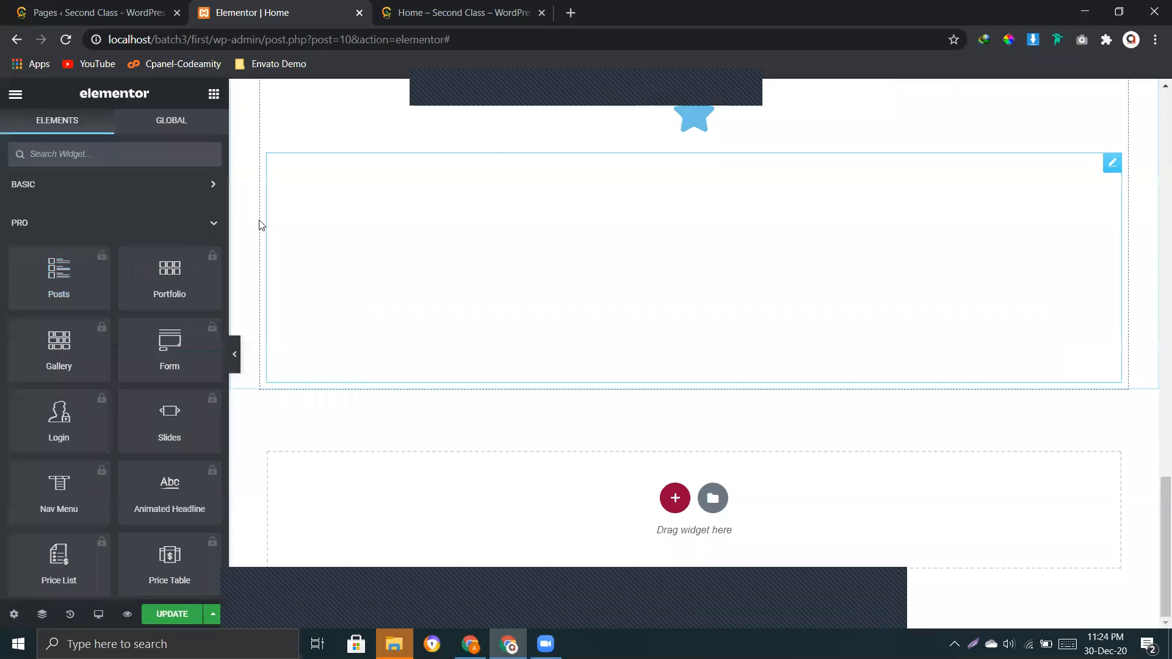
Place an Image Box widget from the General widgets below the map, with the Code Amity logo as its image
click(96, 234)
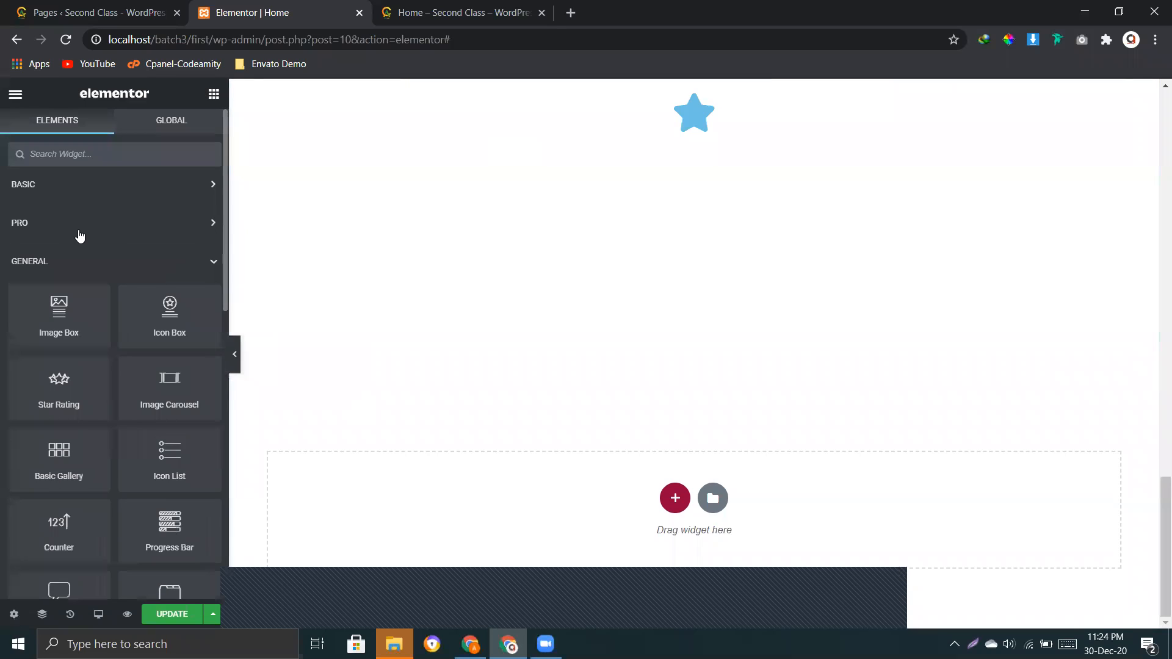
click(80, 235)
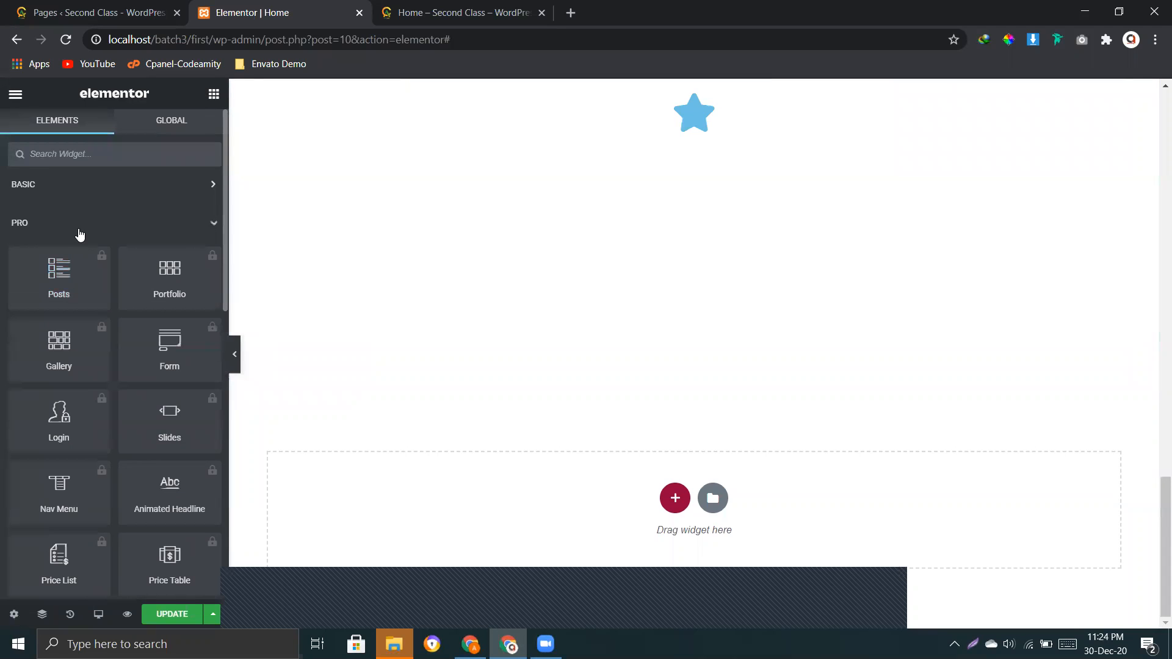
click(80, 235)
drag(61, 223, 568, 388)
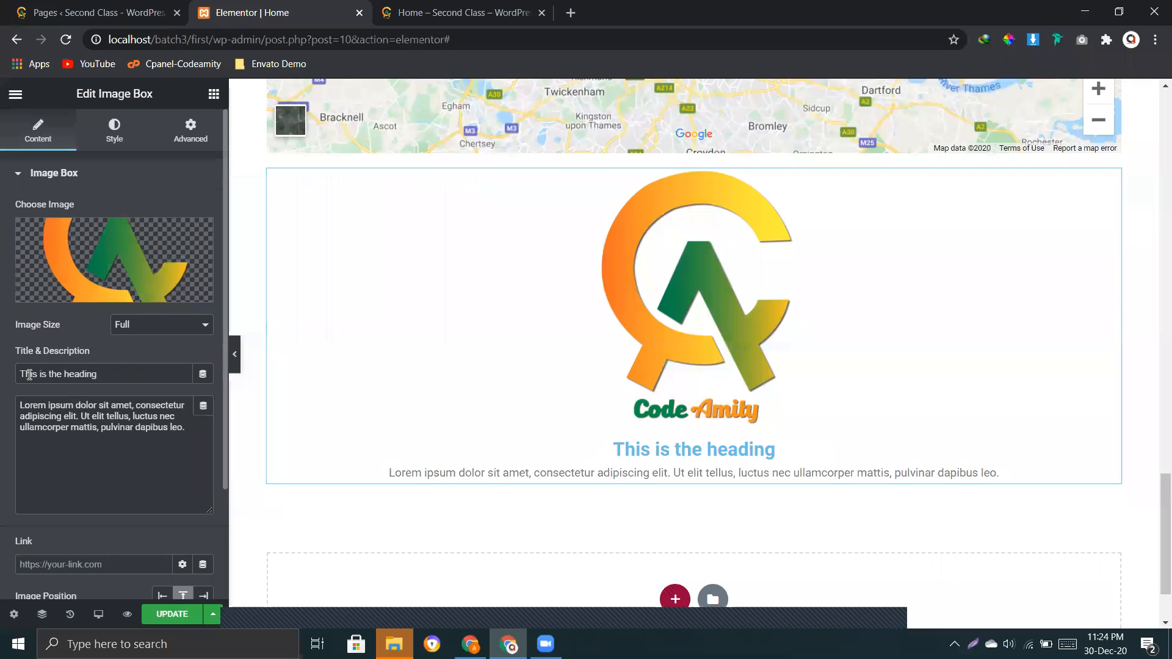
Set the image box description to "sdfsdfsdfsdf" and its title to "asdfafasfd"
drag(16, 374, 12, 407)
text(sdfsdfsdfs)
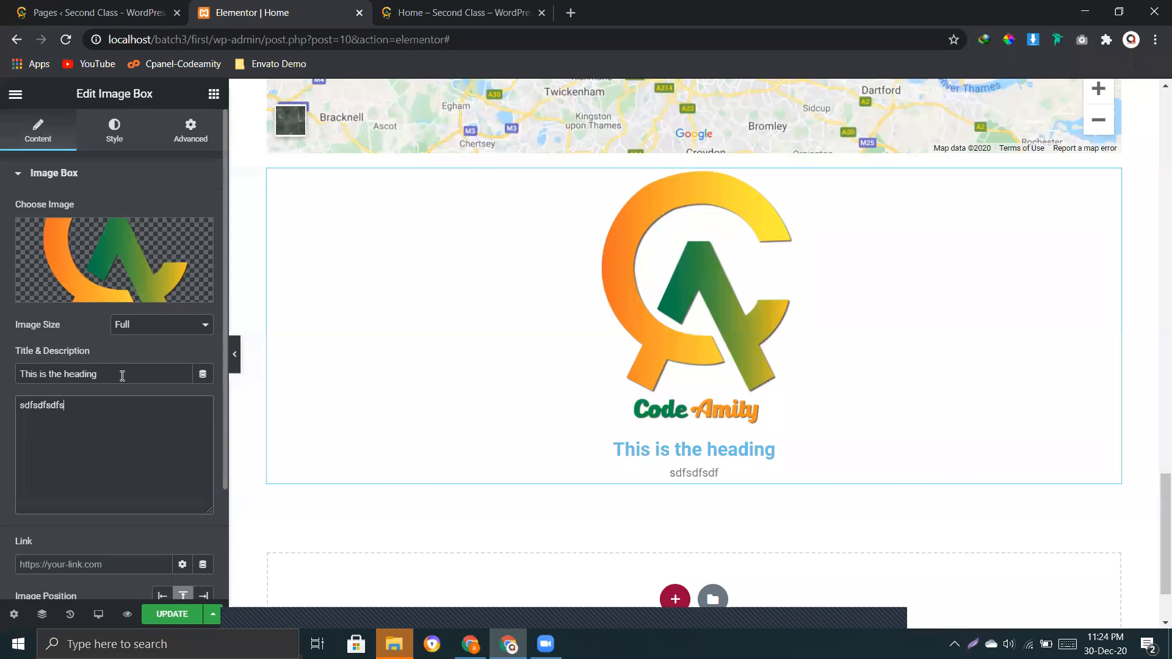
text(df)
drag(8, 375, 101, 375)
text(asdfafasfd)
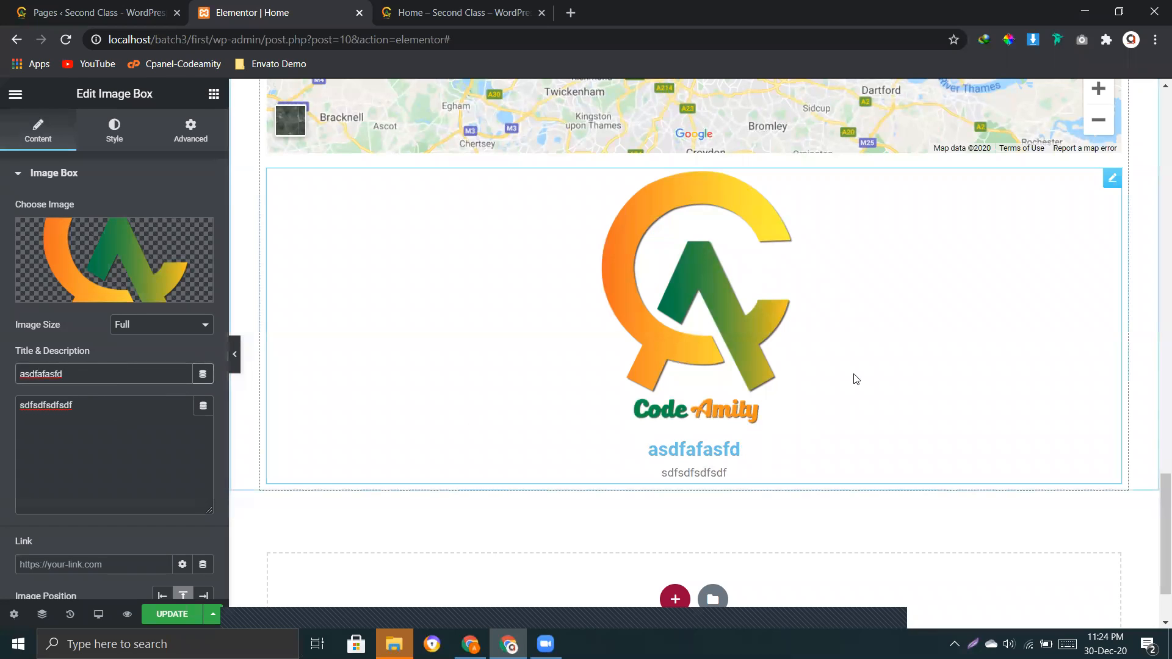
Review the page layout in the editor and look at the Home page's WordPress edit screen
scroll(839, 320, up, 8)
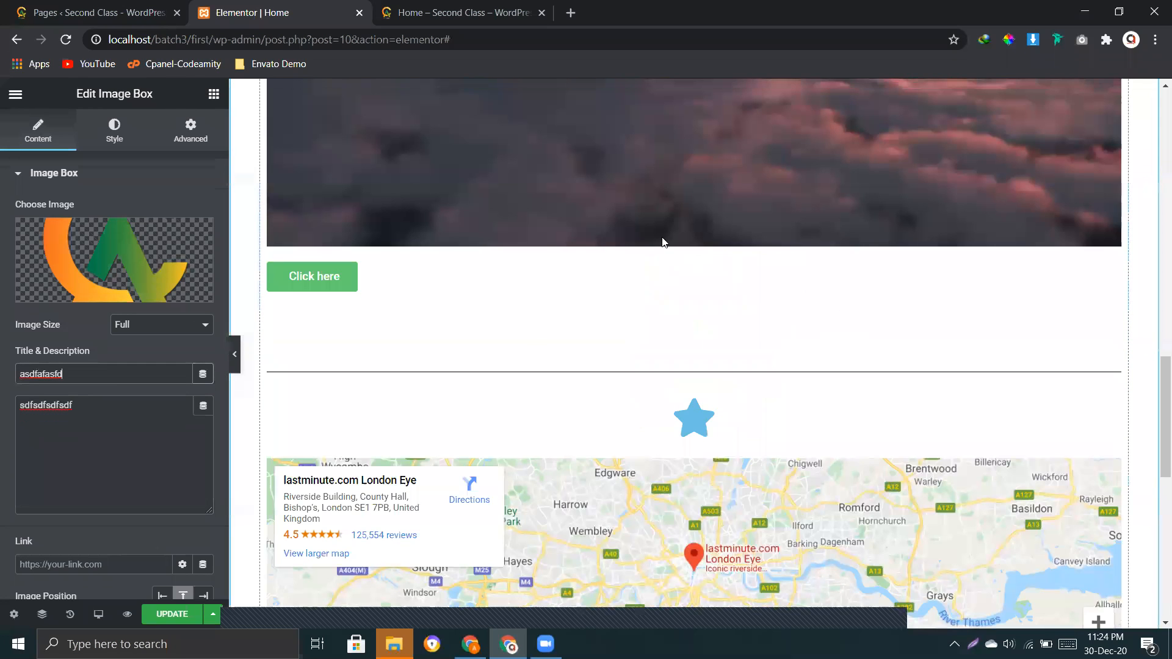
scroll(661, 238, up, 10)
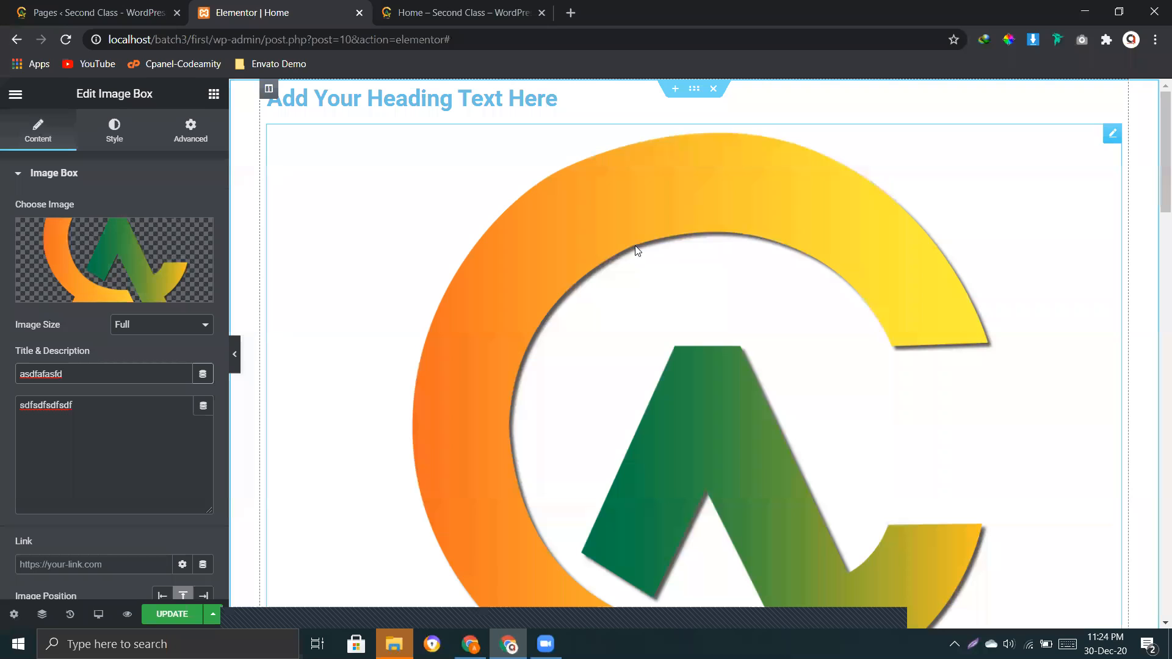
scroll(653, 261, down, 10)
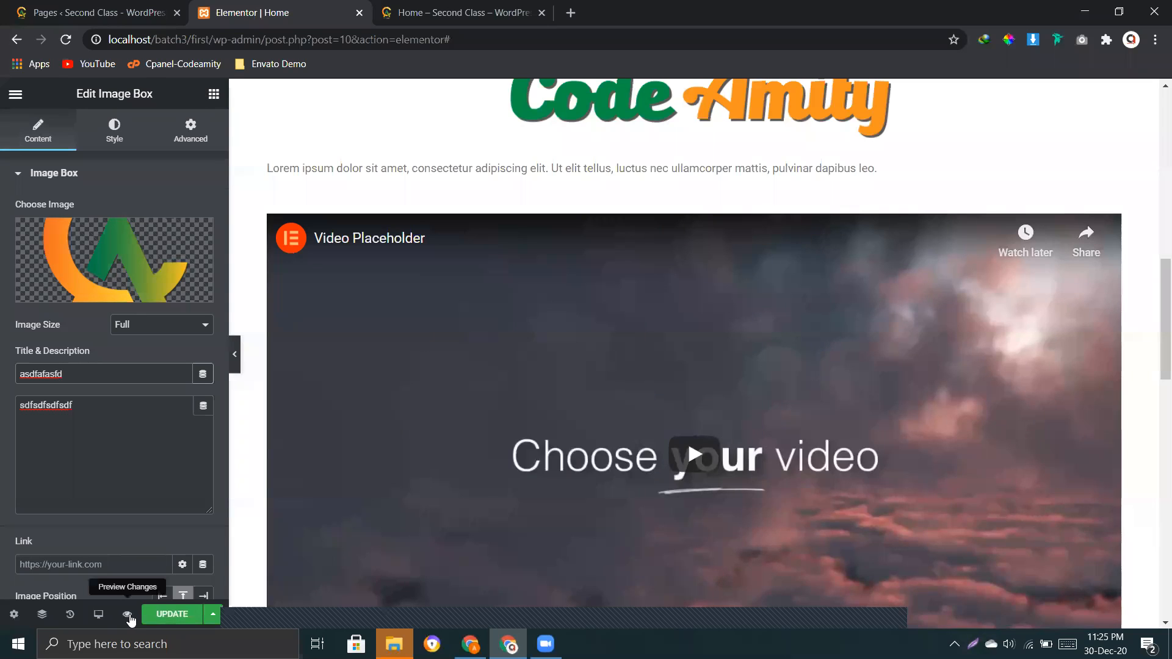
click(78, 6)
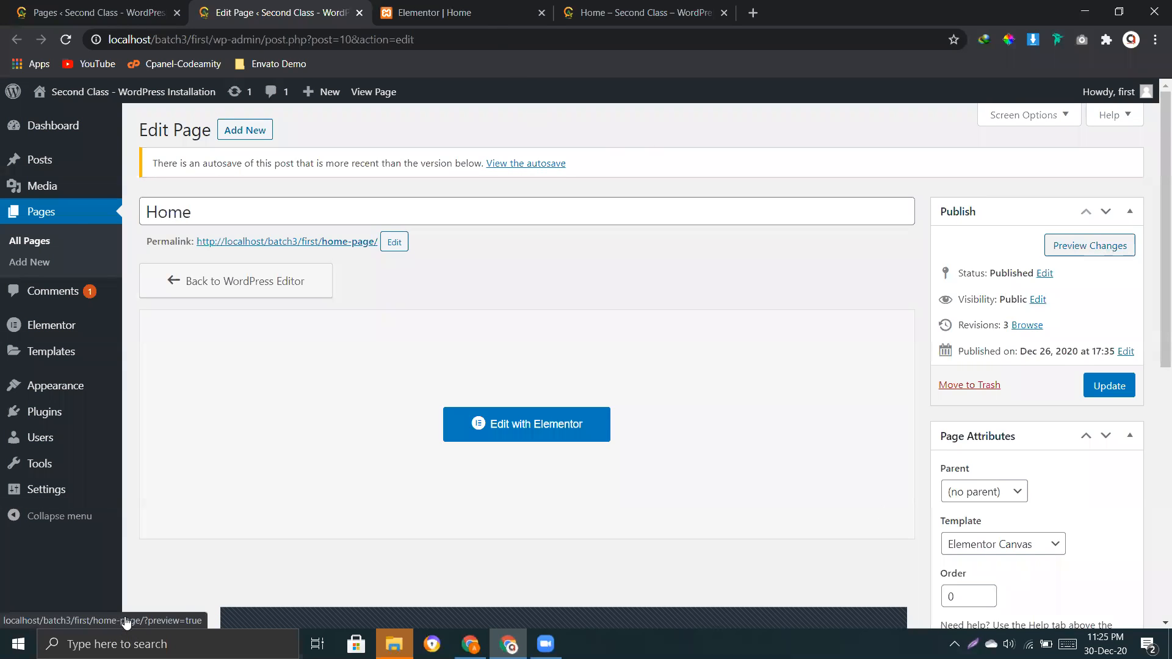
key(ctrl+Tab)
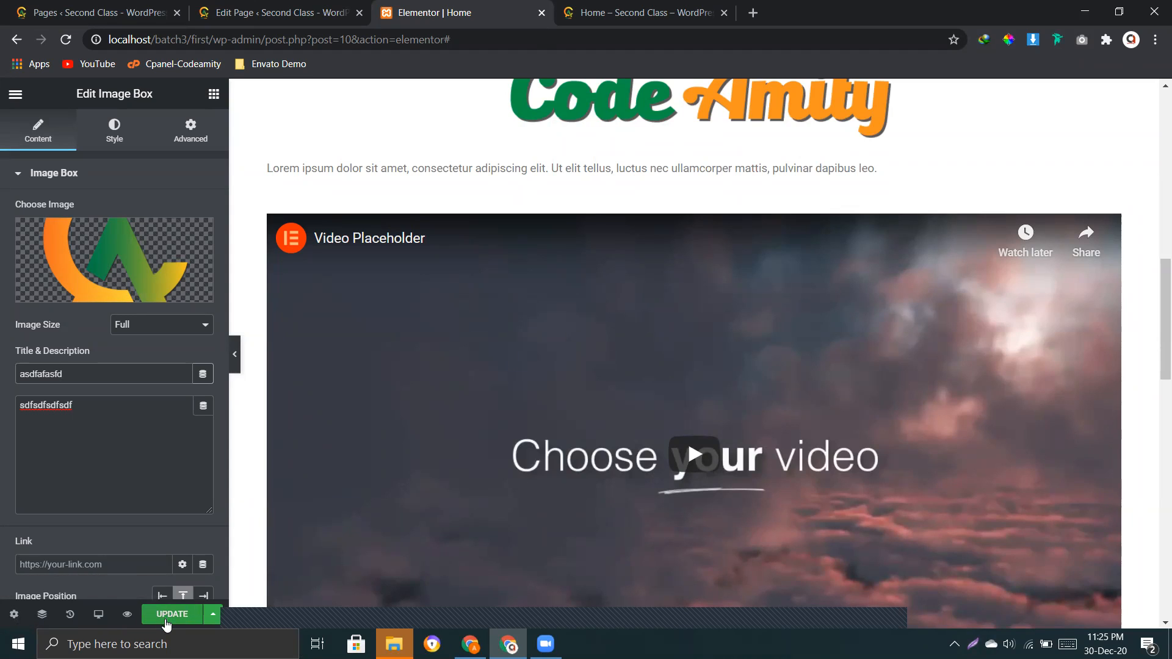
Update the Home page with the new widgets and open its preview to examine the layout
scroll(775, 334, up, 5)
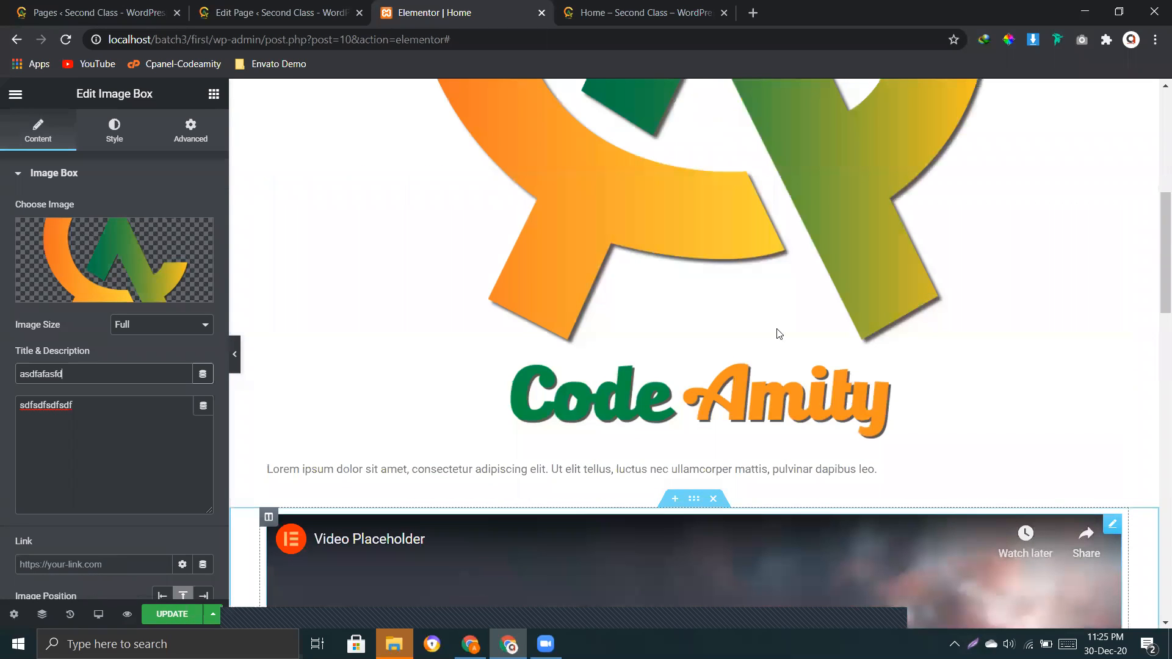
scroll(772, 457, up, 5)
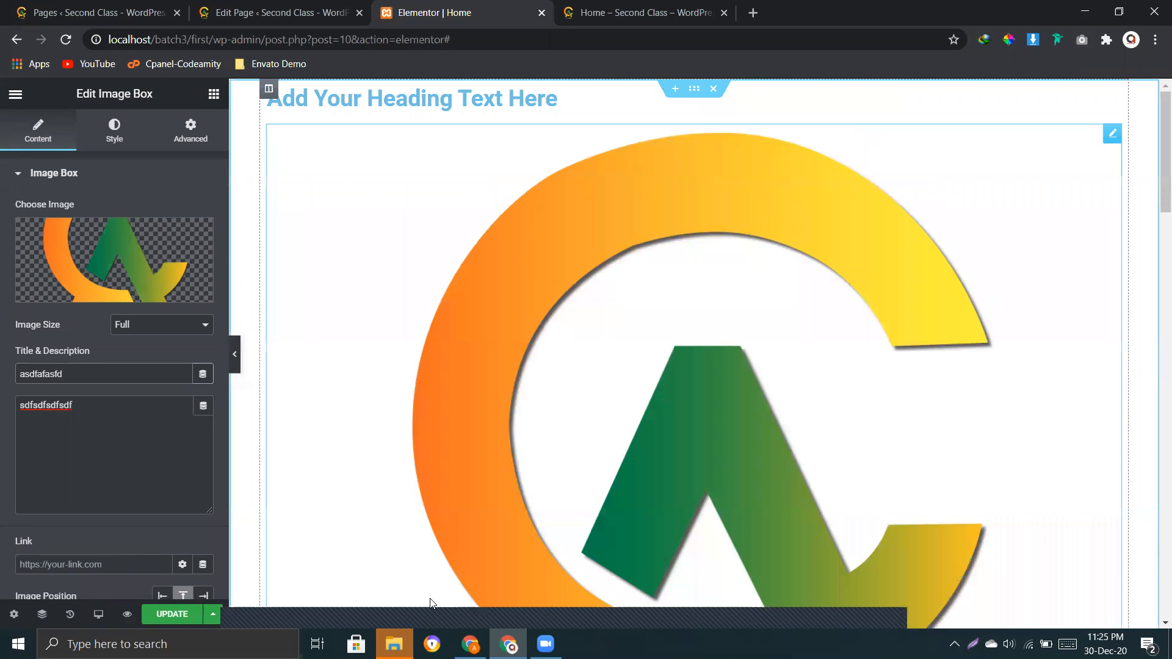
click(172, 618)
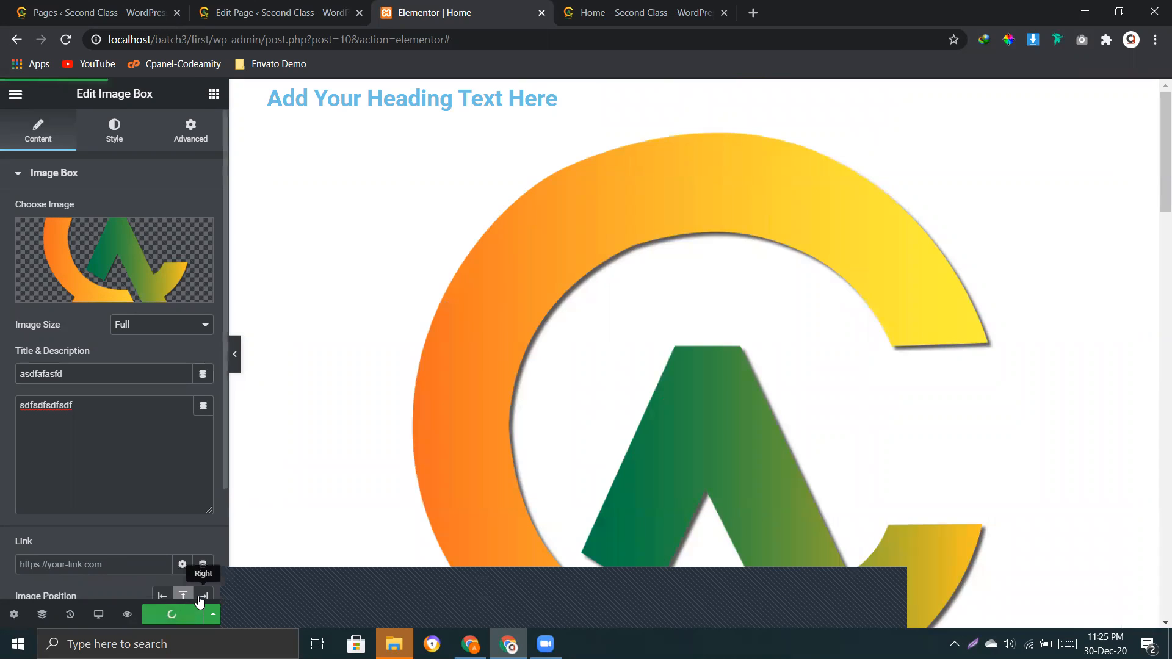
click(128, 616)
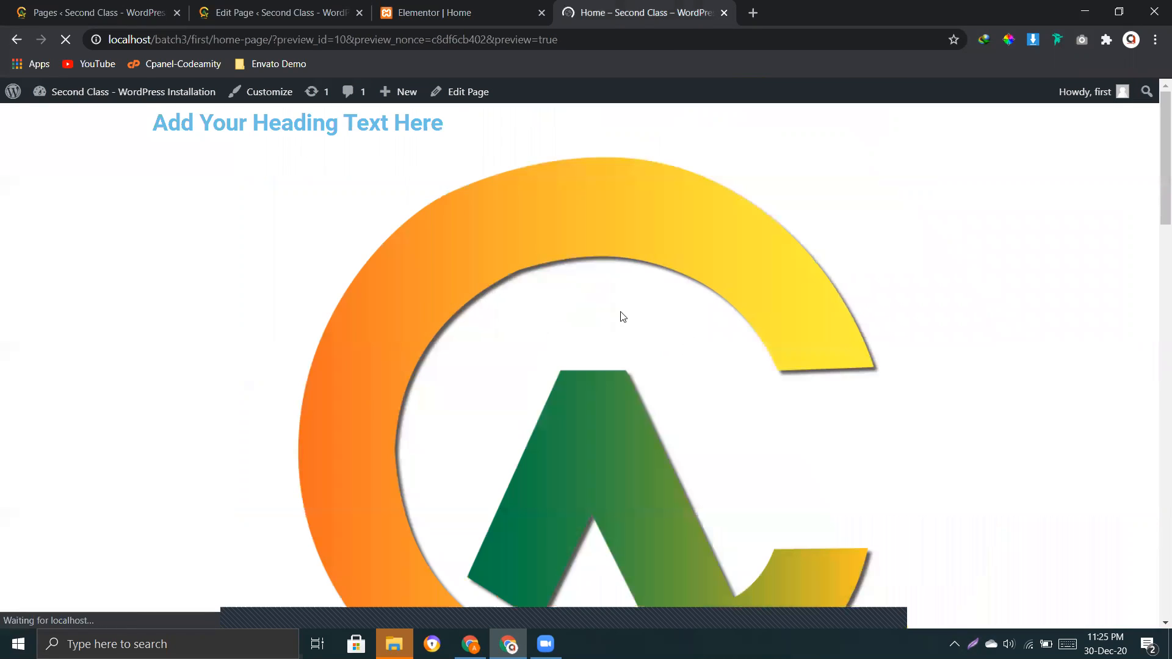
scroll(635, 244, down, 5)
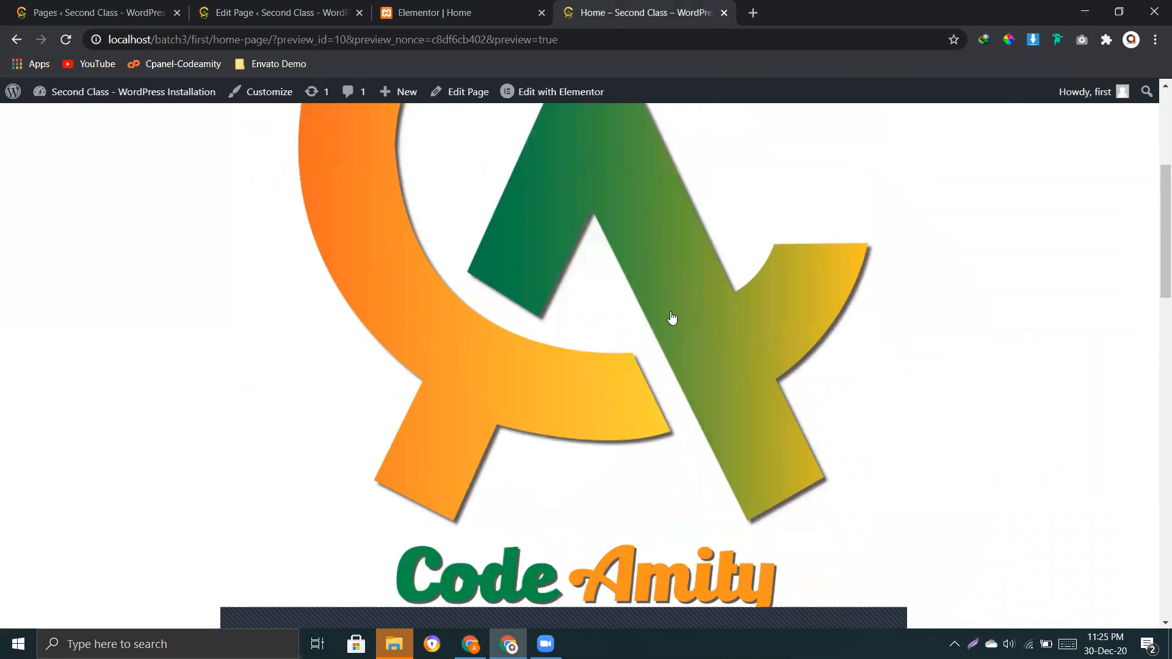
Examine the previewed Home page from the large logo down to the map and image box
scroll(670, 305, down, 15)
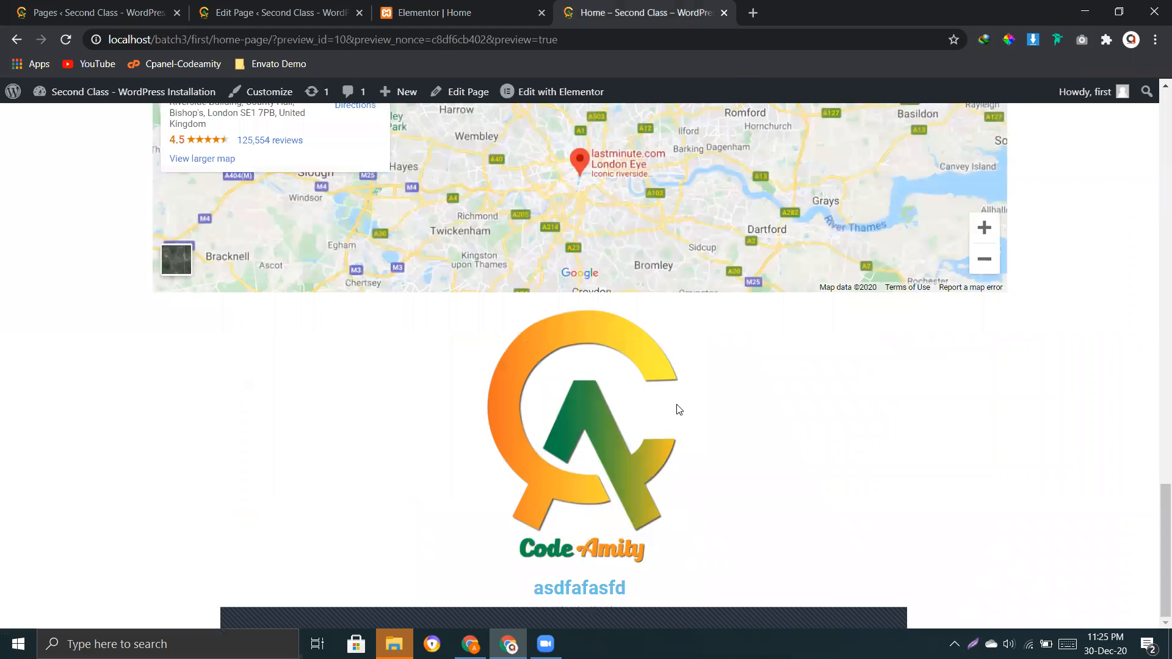
scroll(679, 409, up, 15)
scroll(571, 492, up, 6)
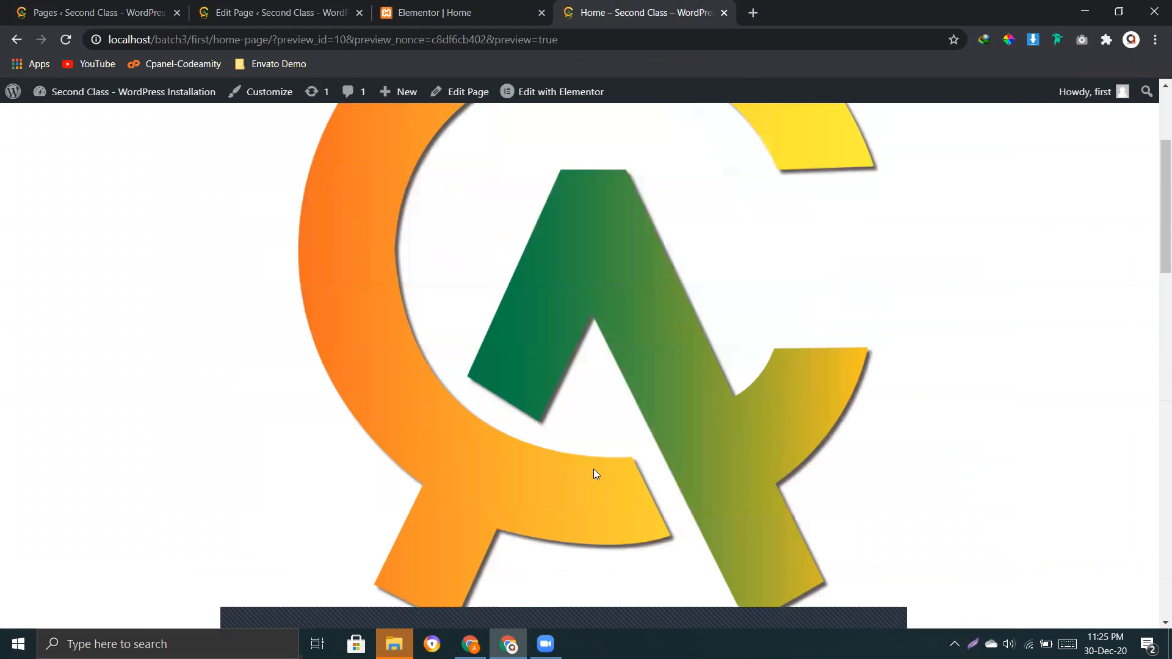
scroll(466, 199, up, 3)
scroll(604, 333, down, 7)
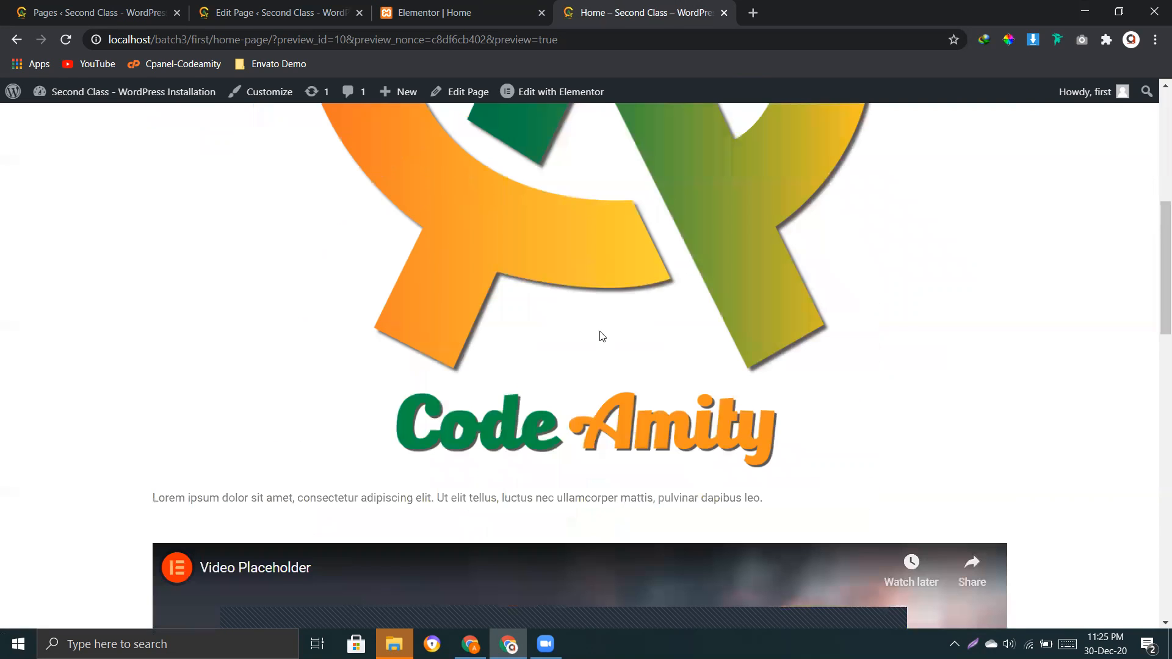
scroll(603, 342, down, 15)
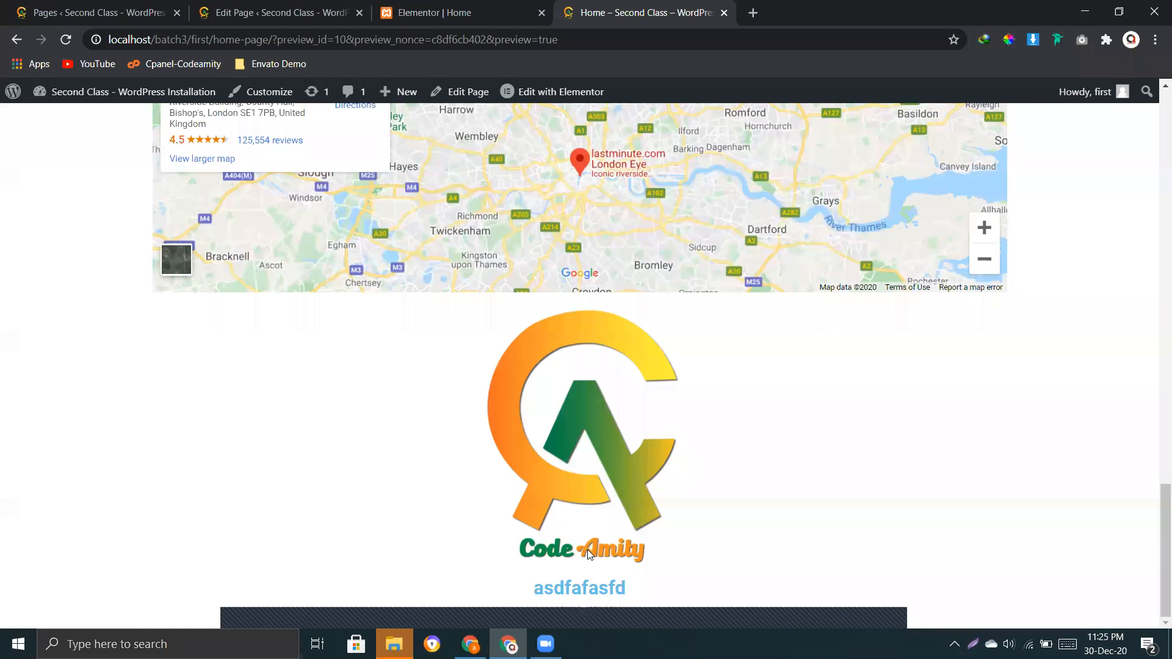
Return to the Elementor editor and place a Toggle widget from the General widgets between the large logo and the text
click(491, 16)
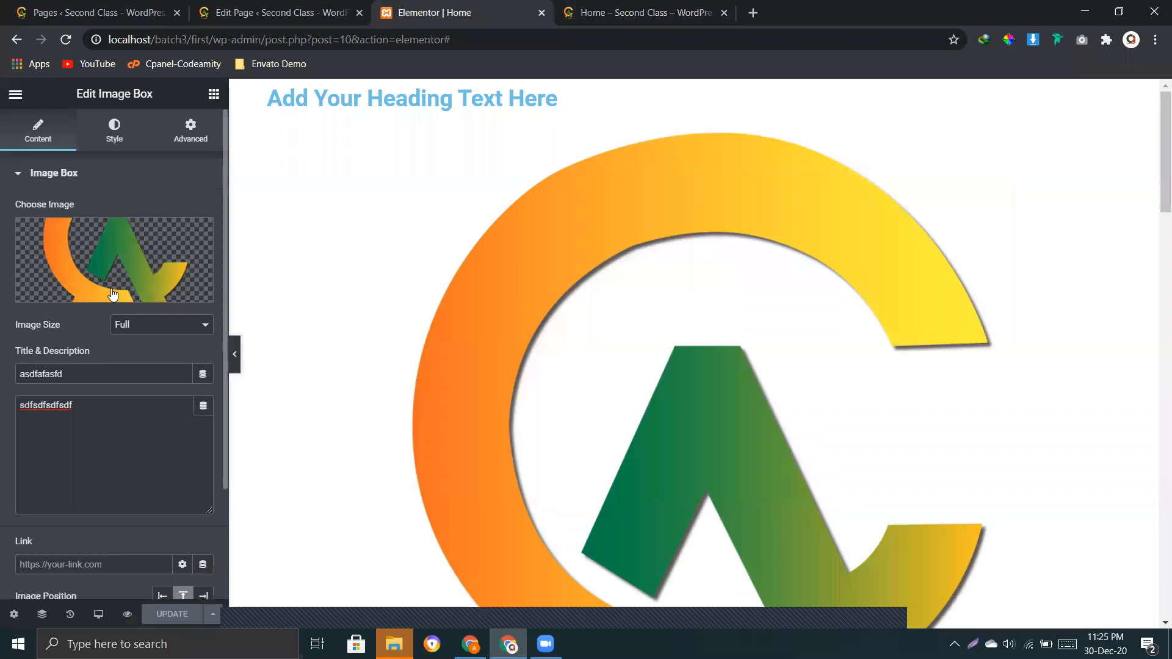
click(214, 93)
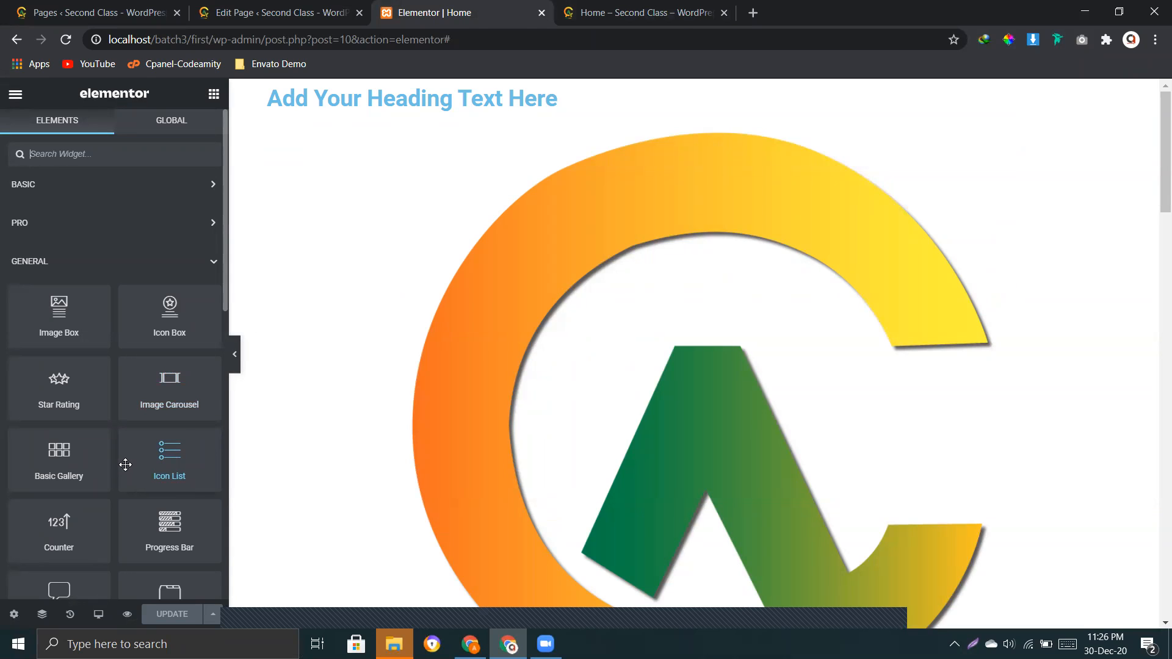
scroll(128, 452, down, 5)
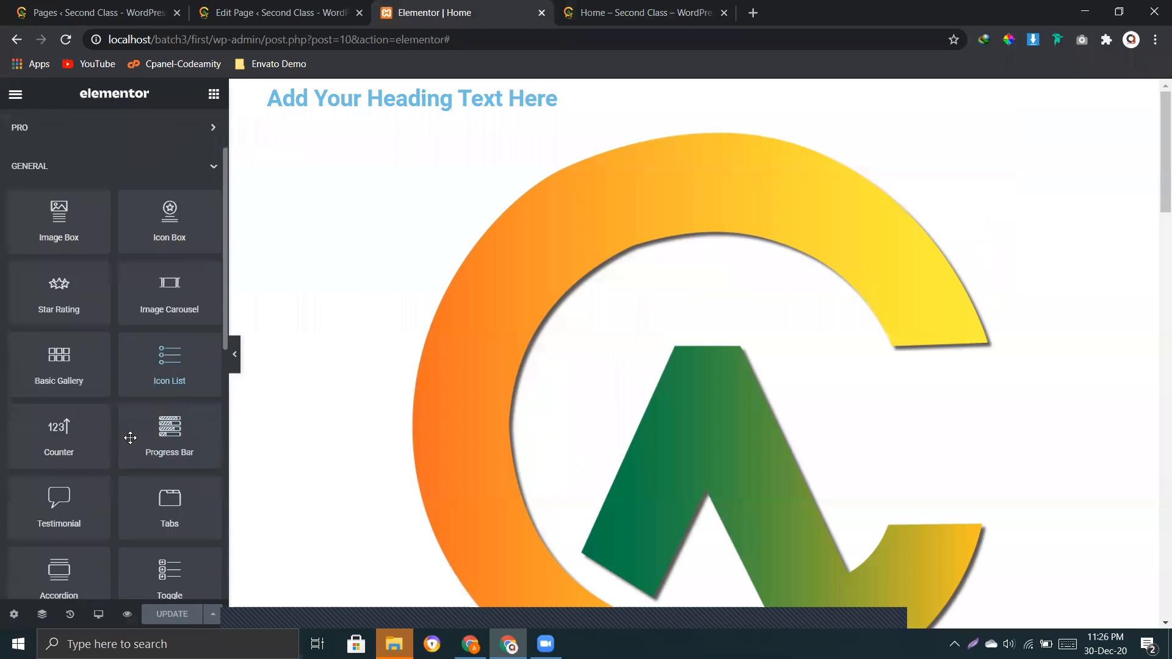
scroll(130, 440, down, 2)
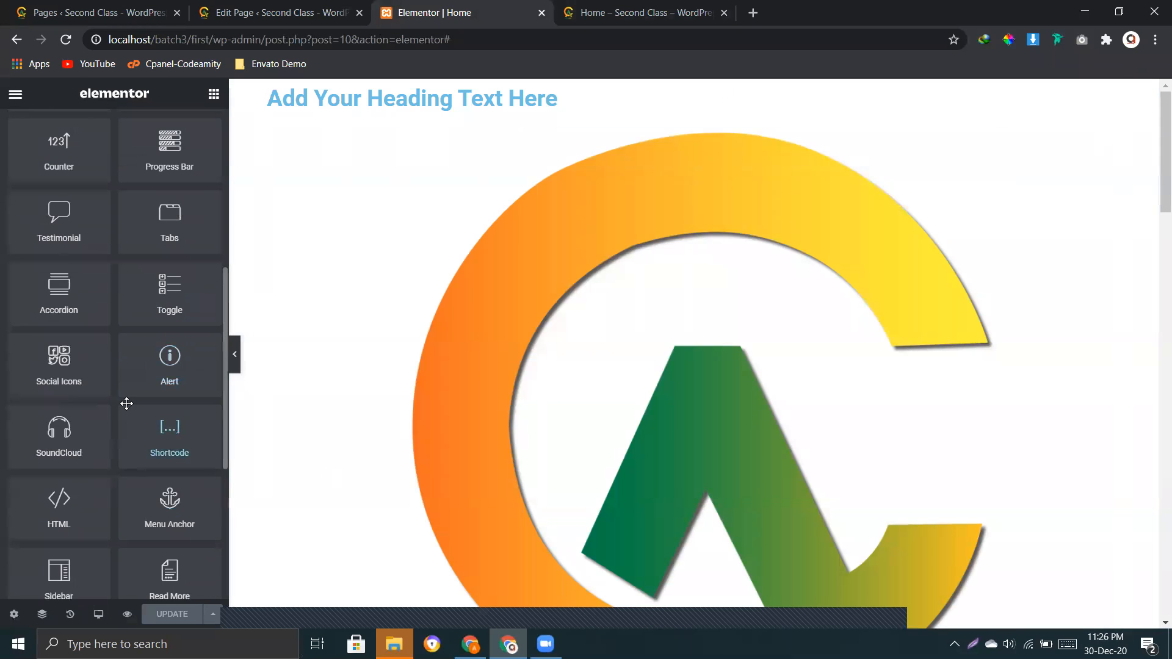
scroll(494, 351, down, 4)
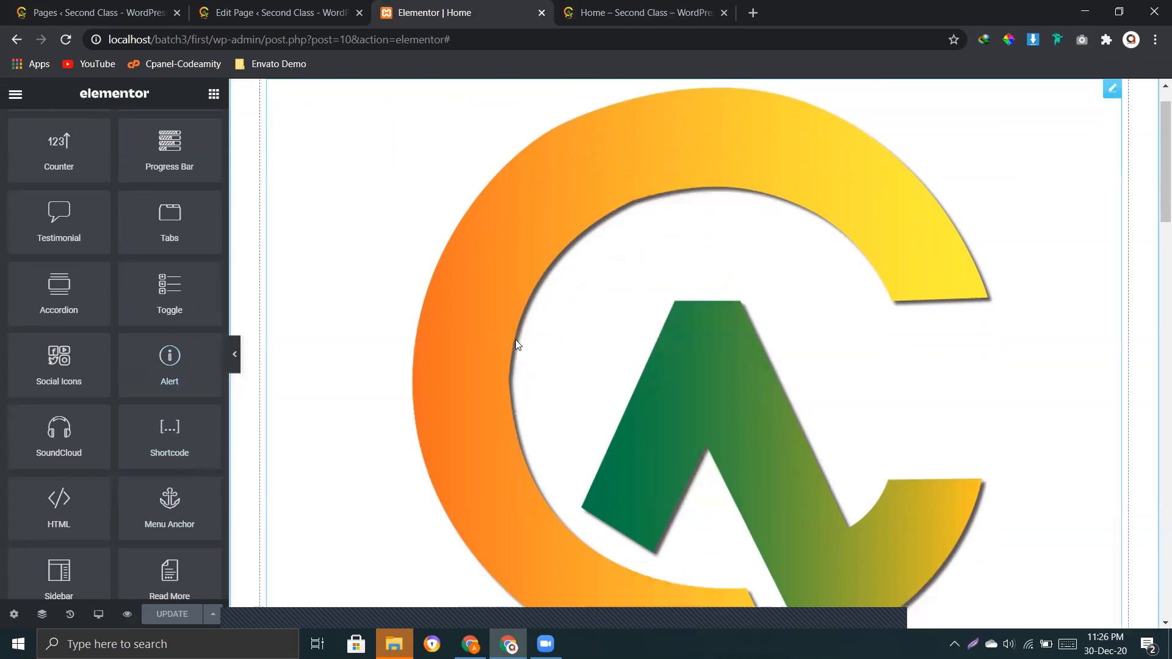
scroll(503, 360, down, 2)
scroll(496, 426, down, 2)
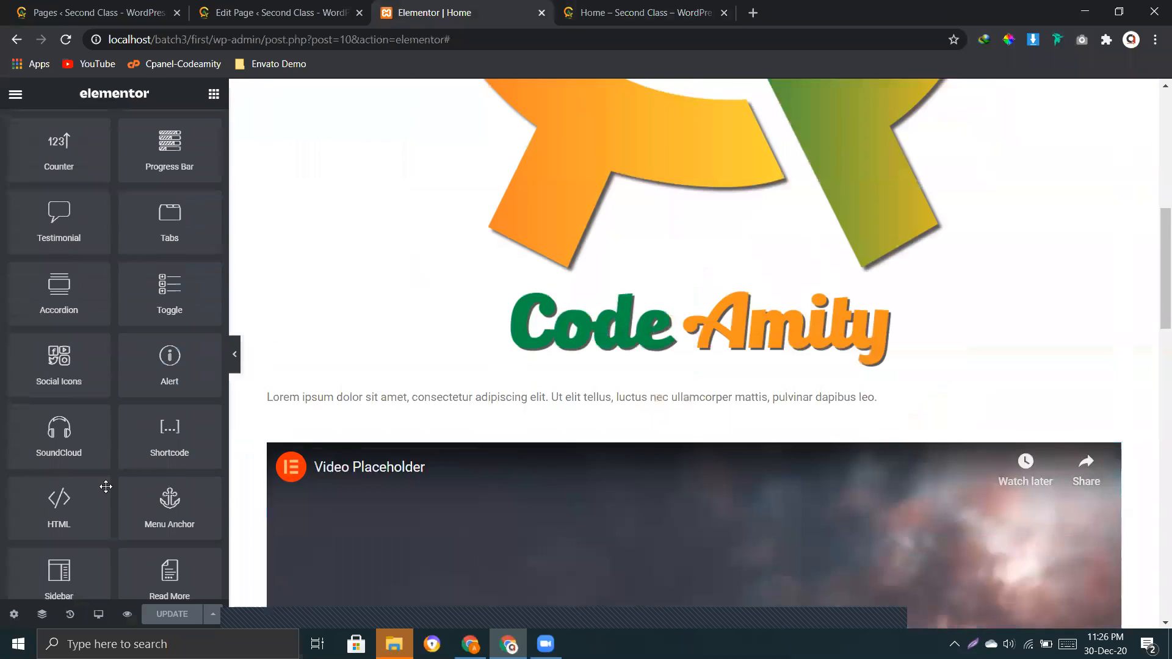
drag(209, 311, 469, 371)
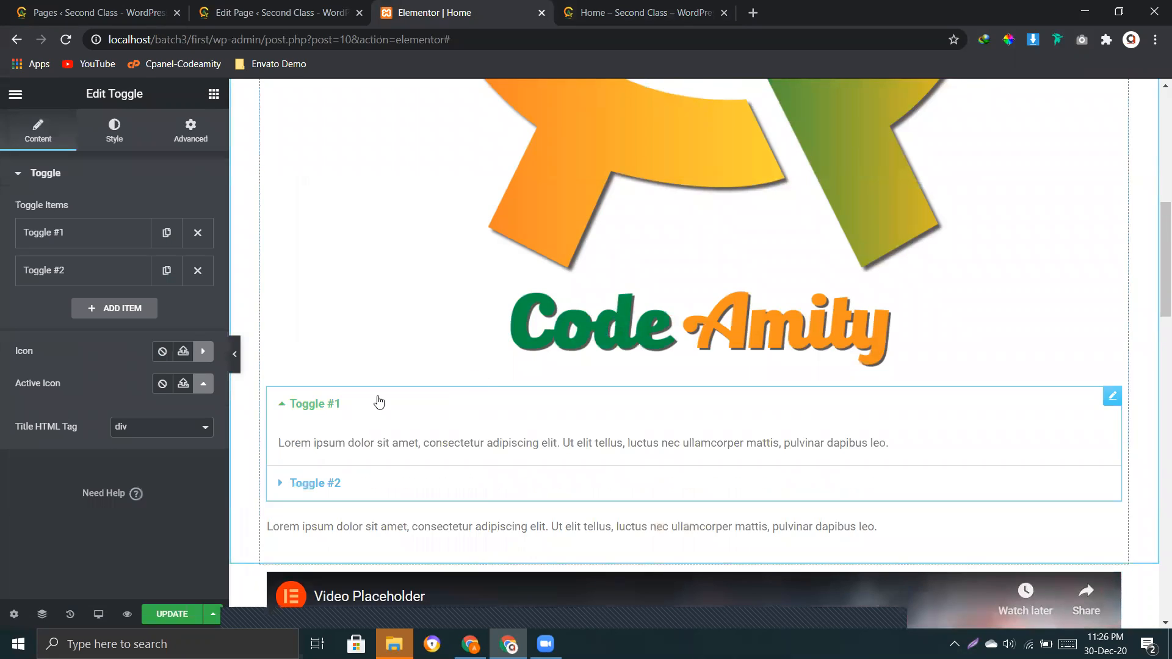
Test expanding and collapsing Toggle #1 and Toggle #2 on the canvas
click(379, 402)
click(379, 406)
click(380, 408)
click(367, 452)
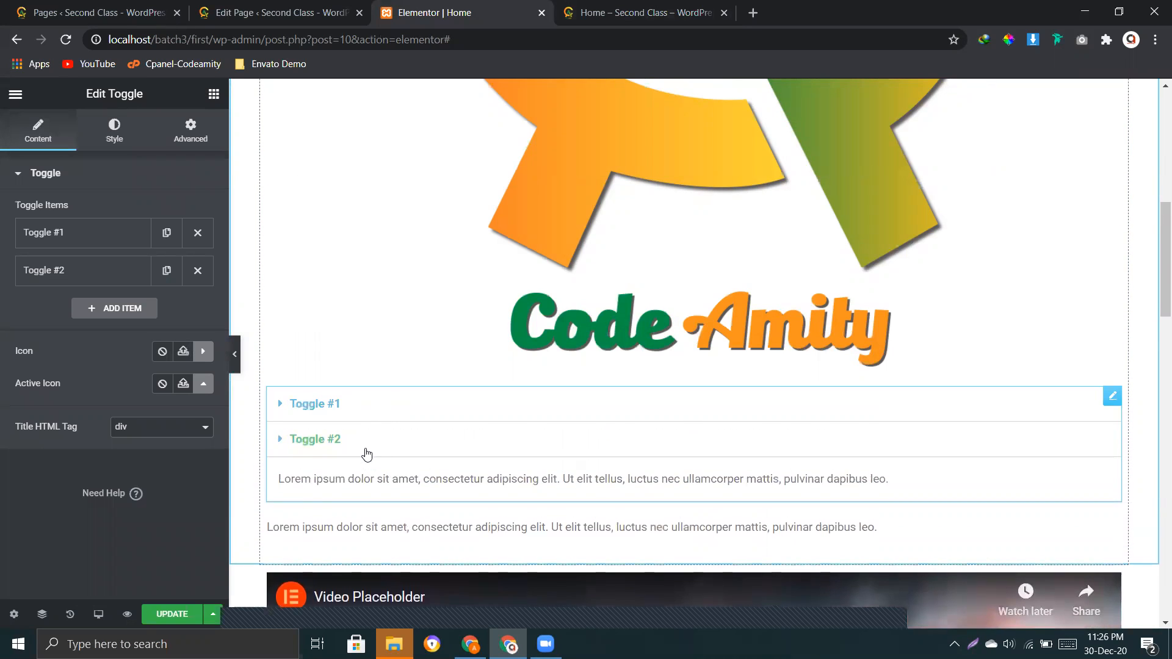
click(367, 452)
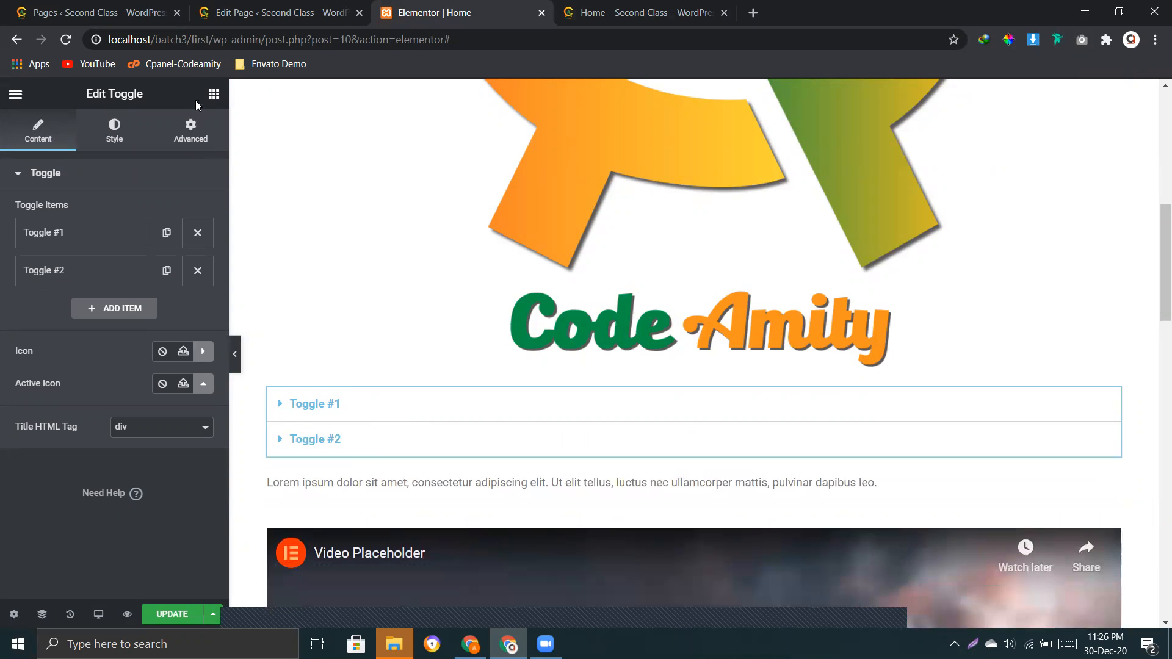
Place a Star Rating widget between the large logo and the toggles, and update the page
click(214, 93)
drag(59, 385, 474, 354)
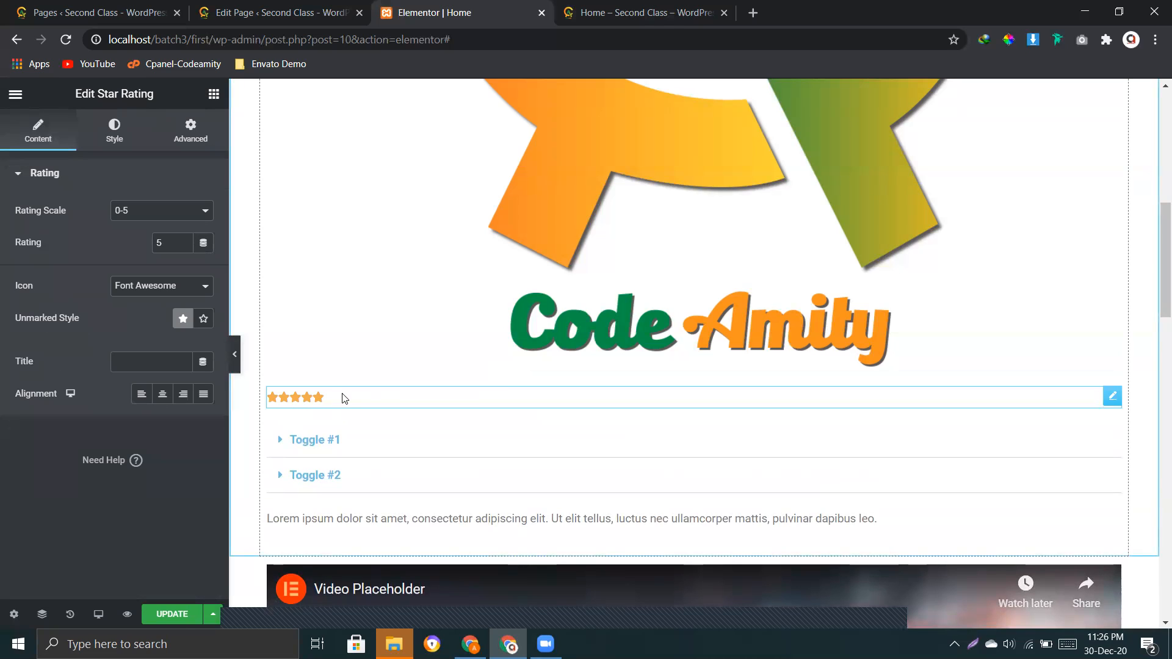
click(172, 617)
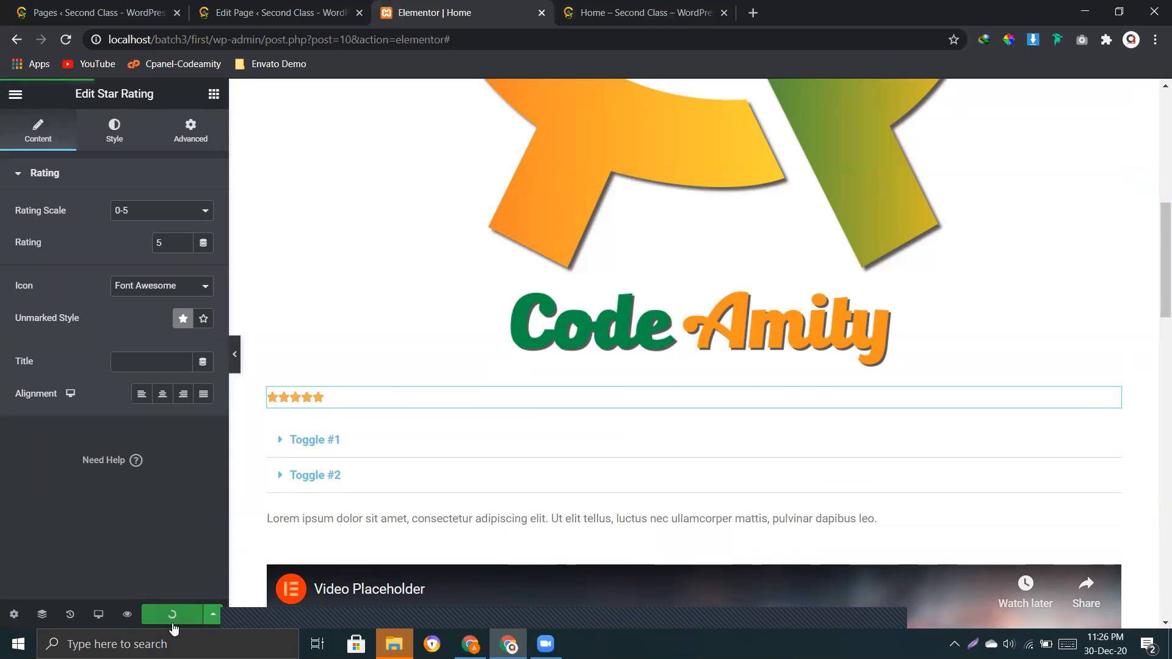
Preview the Home page and test the first toggle below the star rating
click(127, 616)
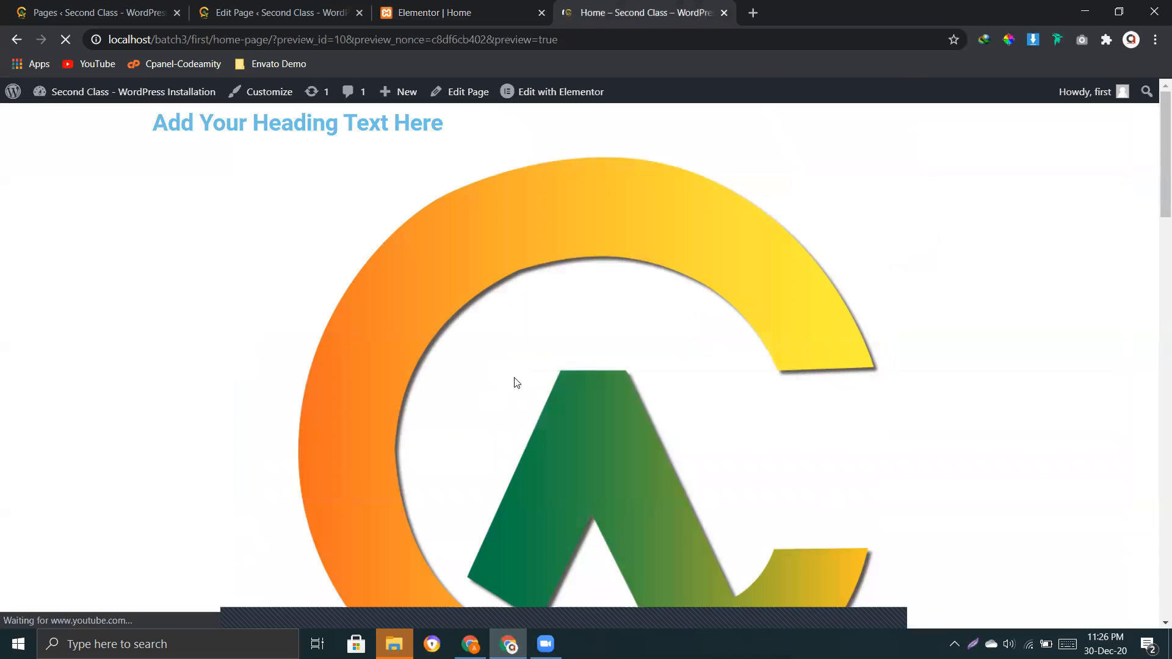
scroll(540, 360, down, 10)
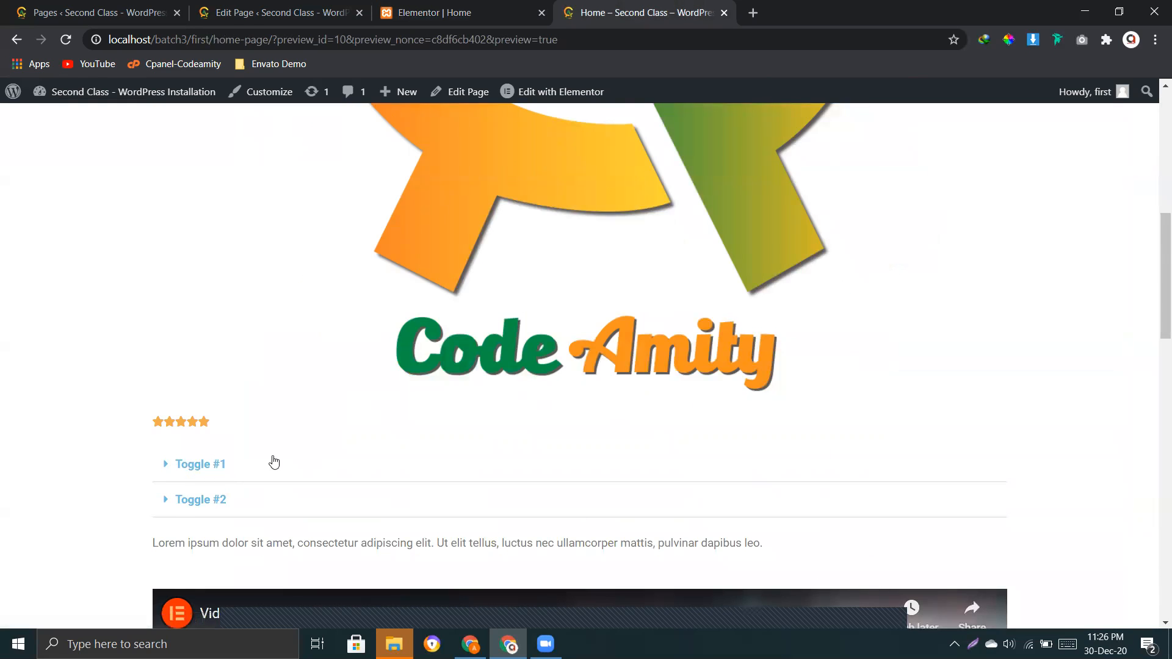
scroll(272, 463, down, 2)
click(221, 316)
click(227, 317)
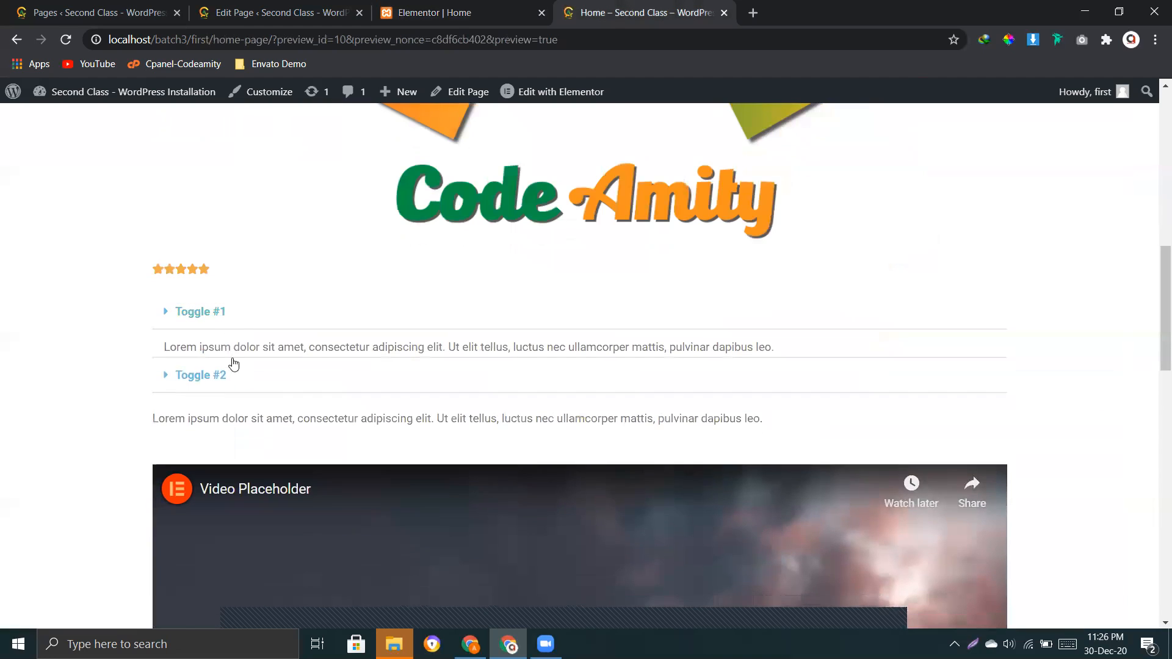
Move the Toggle widget below the image box at the end of the page and update the page
click(449, 7)
scroll(1125, 308, down, 2)
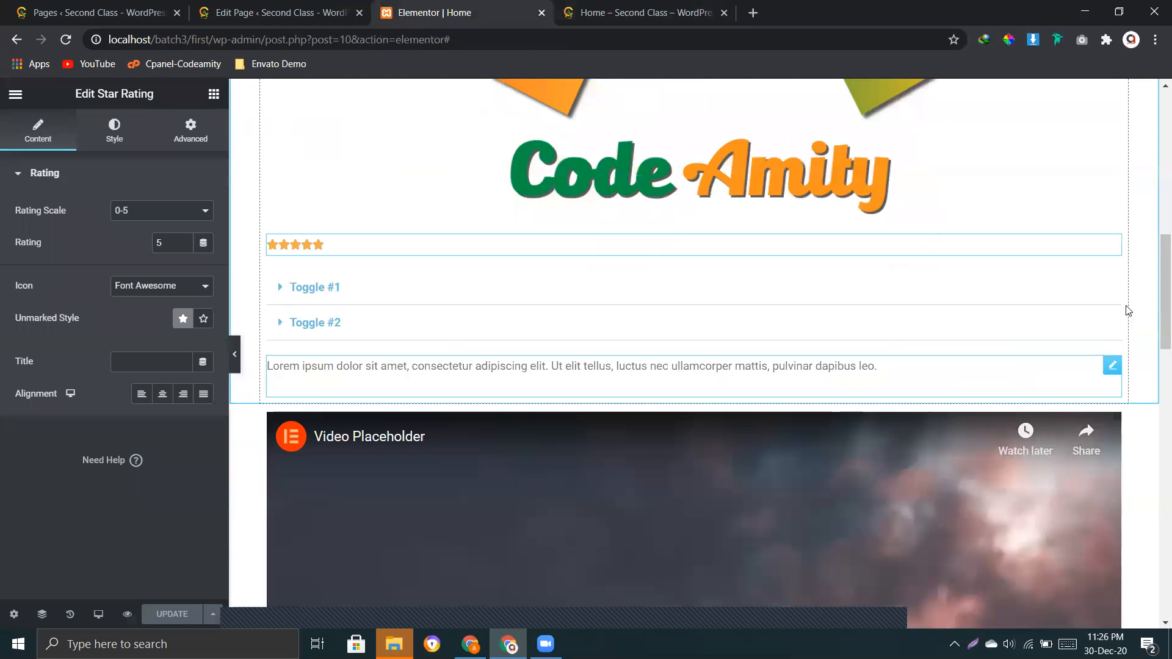
drag(1112, 279, 1044, 640)
drag(917, 513, 767, 398)
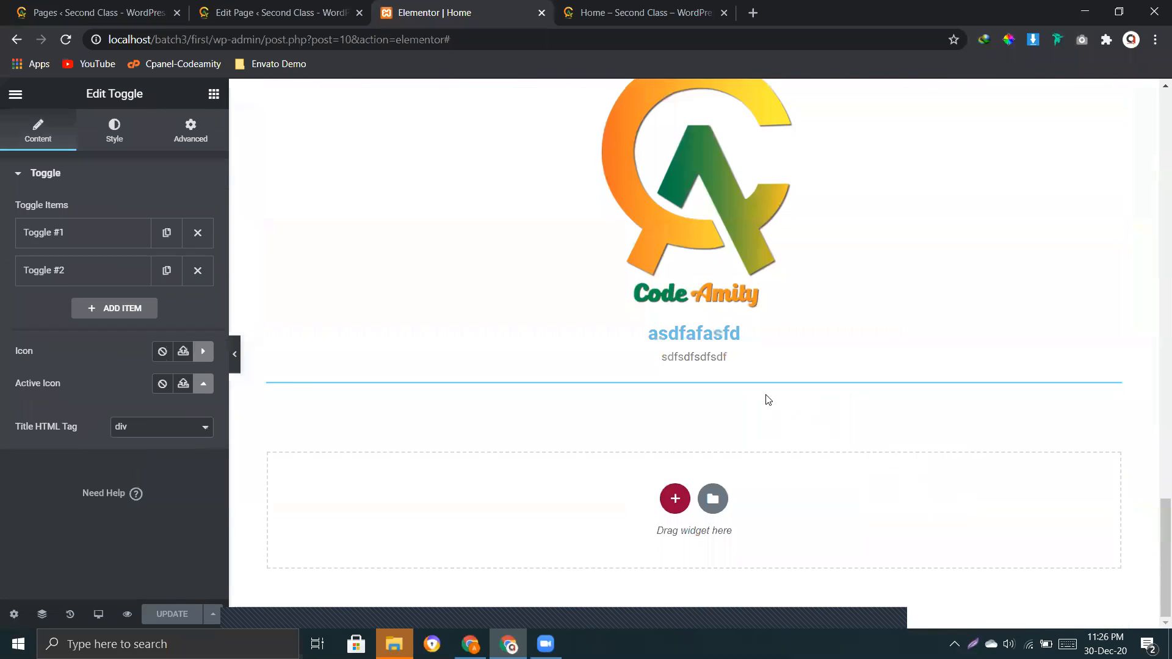
click(144, 617)
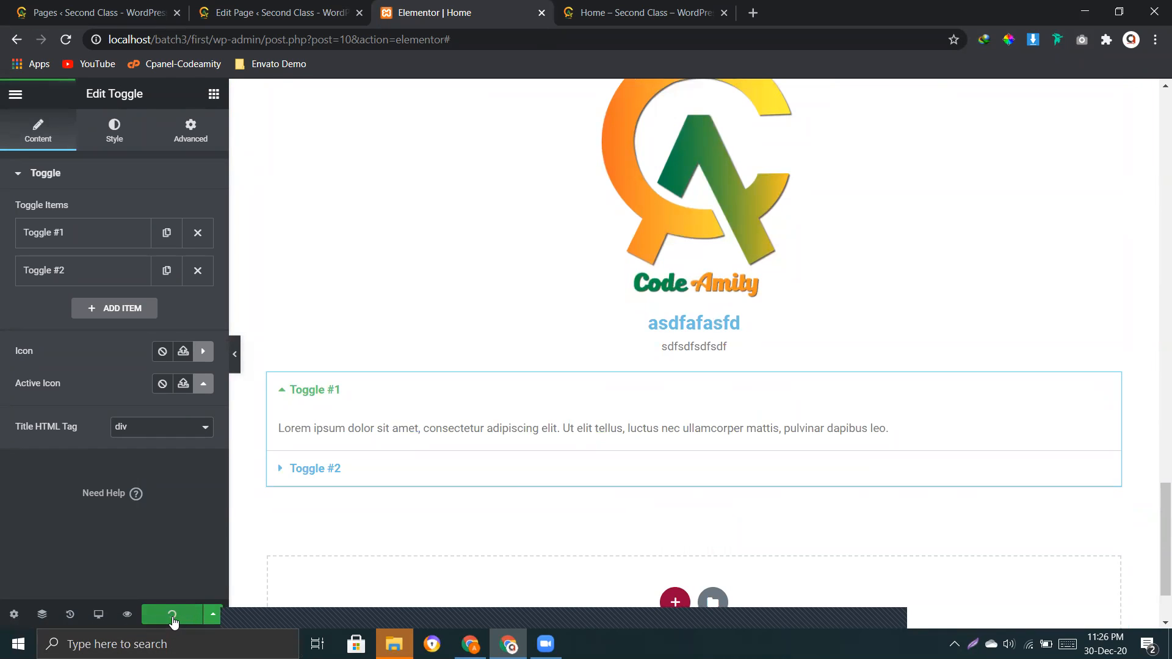
Preview the Home page again and check the Toggle widget below the image box
click(127, 616)
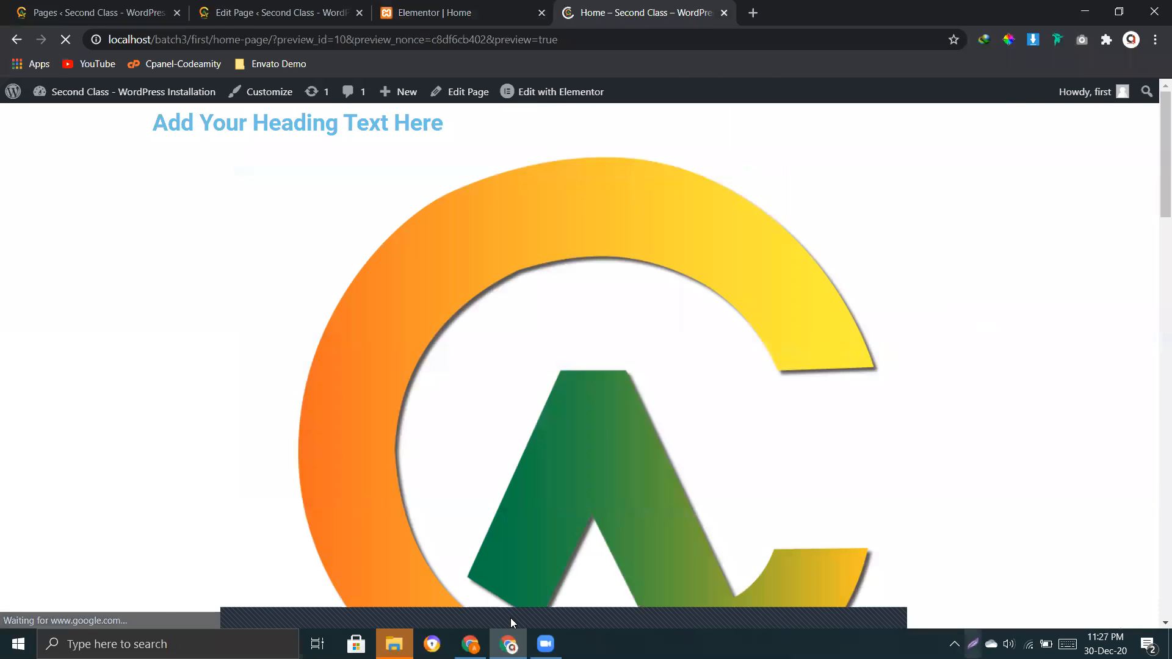
scroll(557, 369, down, 20)
click(196, 572)
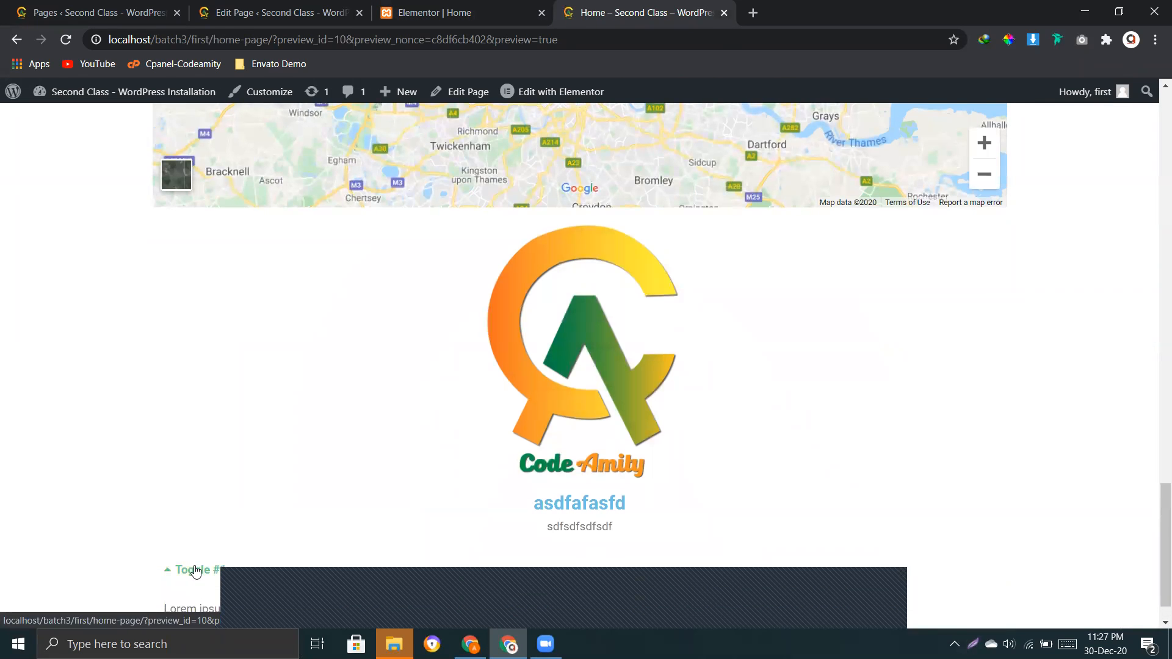
Review the page layout in the editor and open the Navigator to examine its sections, columns and widgets
click(391, 15)
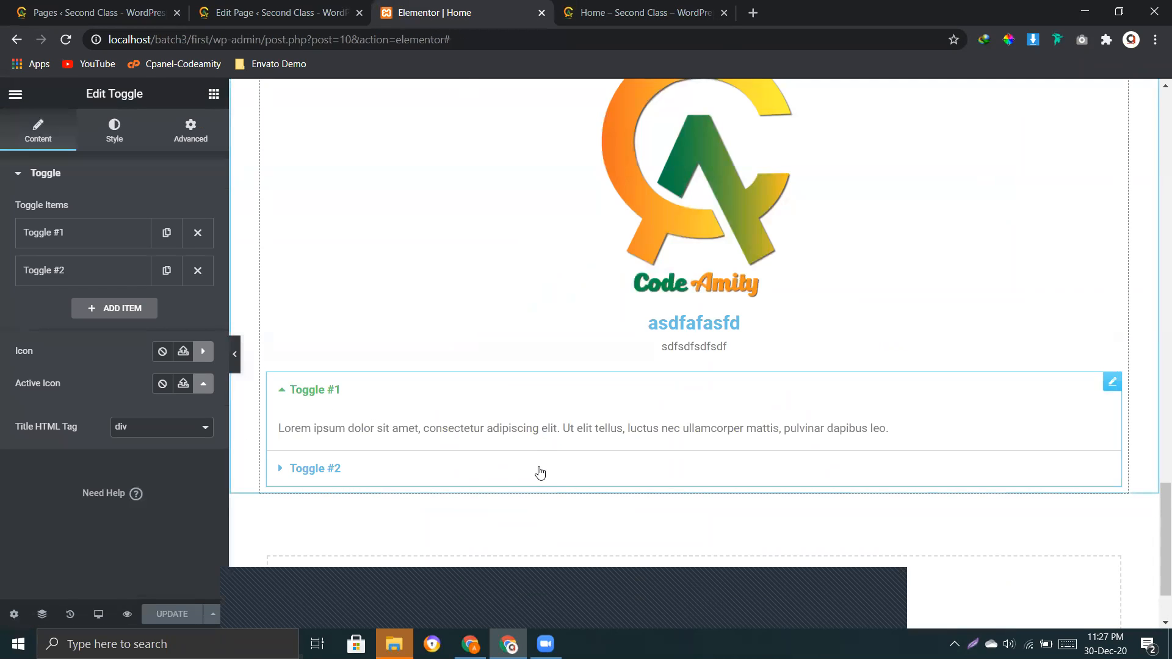
scroll(686, 364, up, 19)
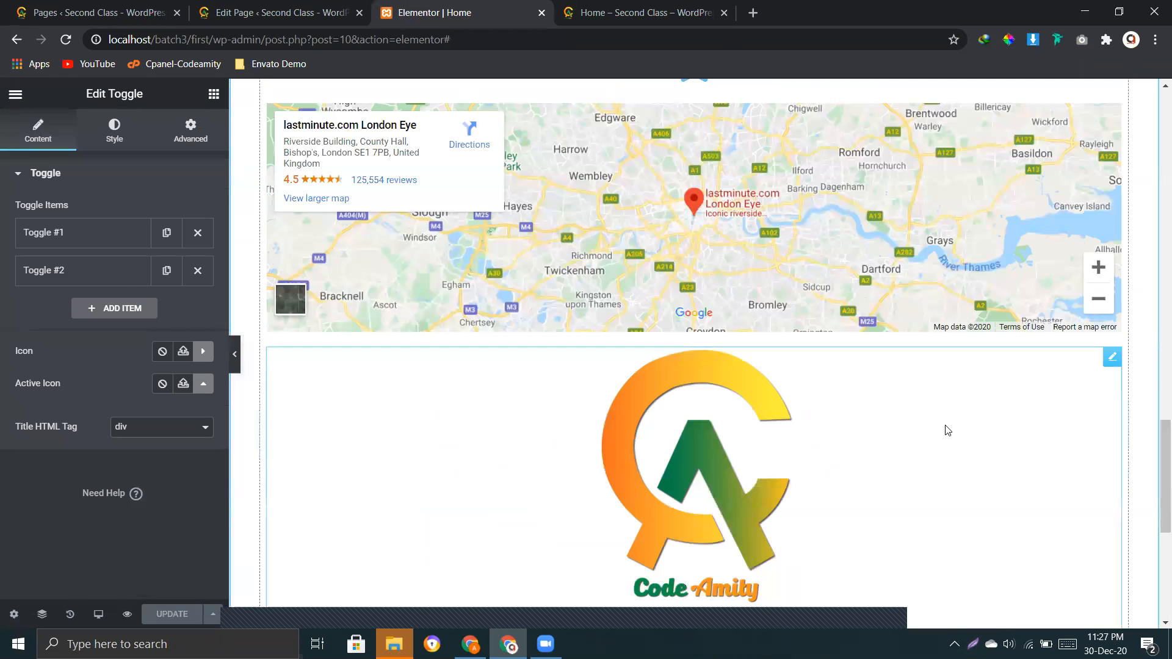
scroll(825, 470, down, 6)
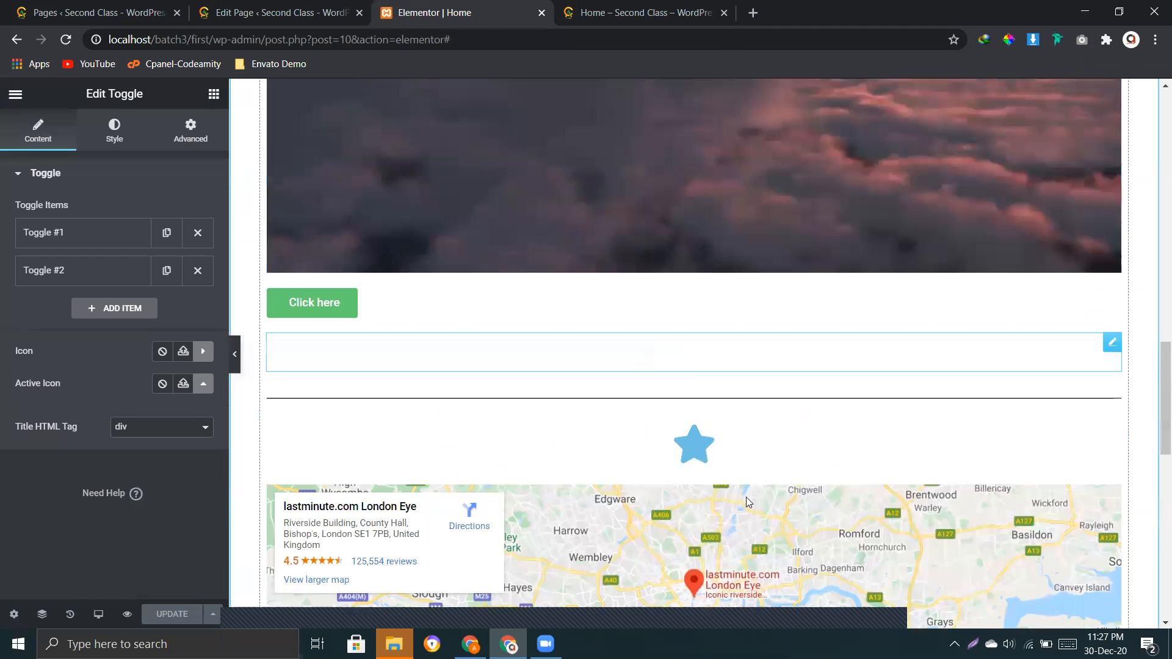
scroll(746, 496, down, 8)
scroll(291, 495, down, 3)
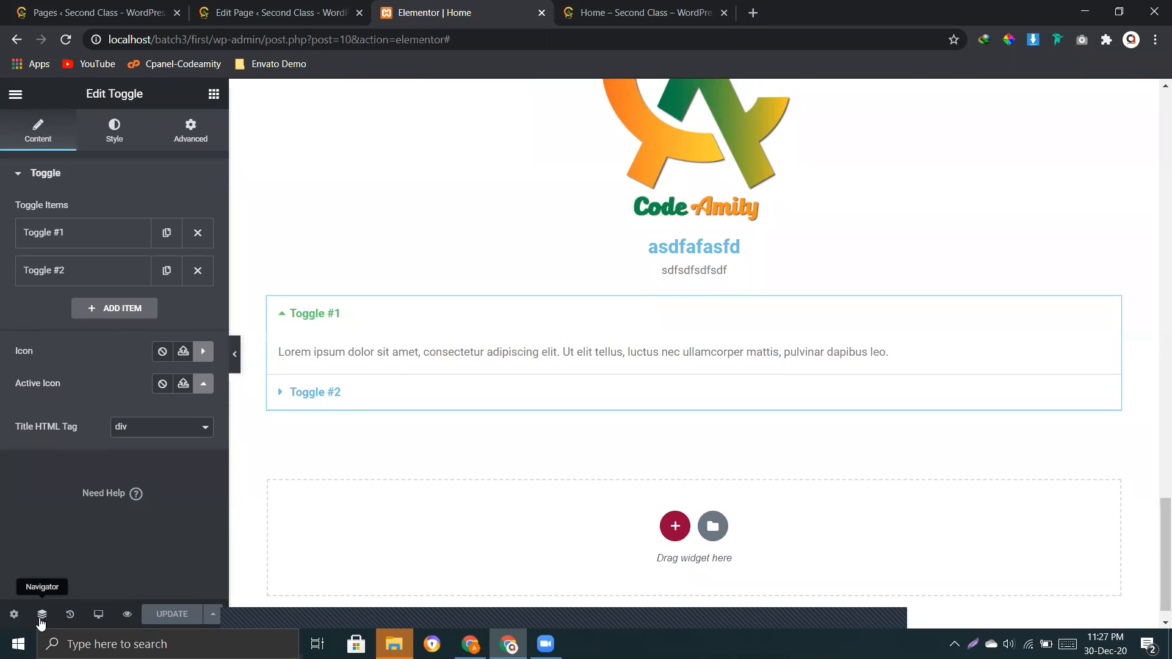
click(41, 618)
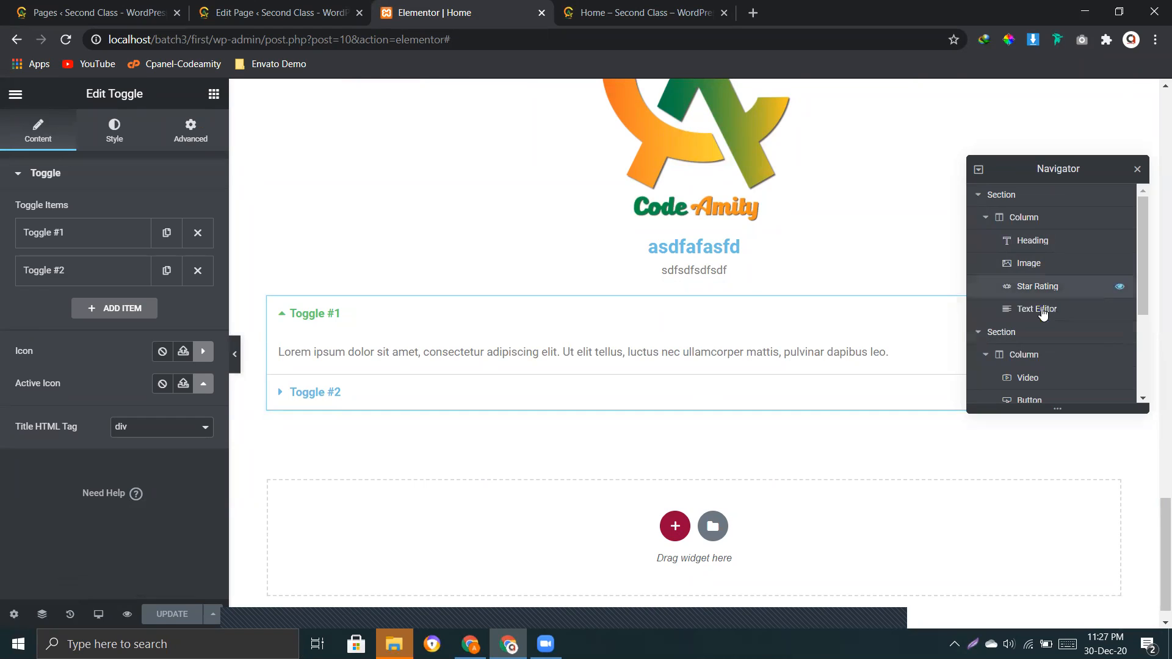
scroll(1065, 284, down, 3)
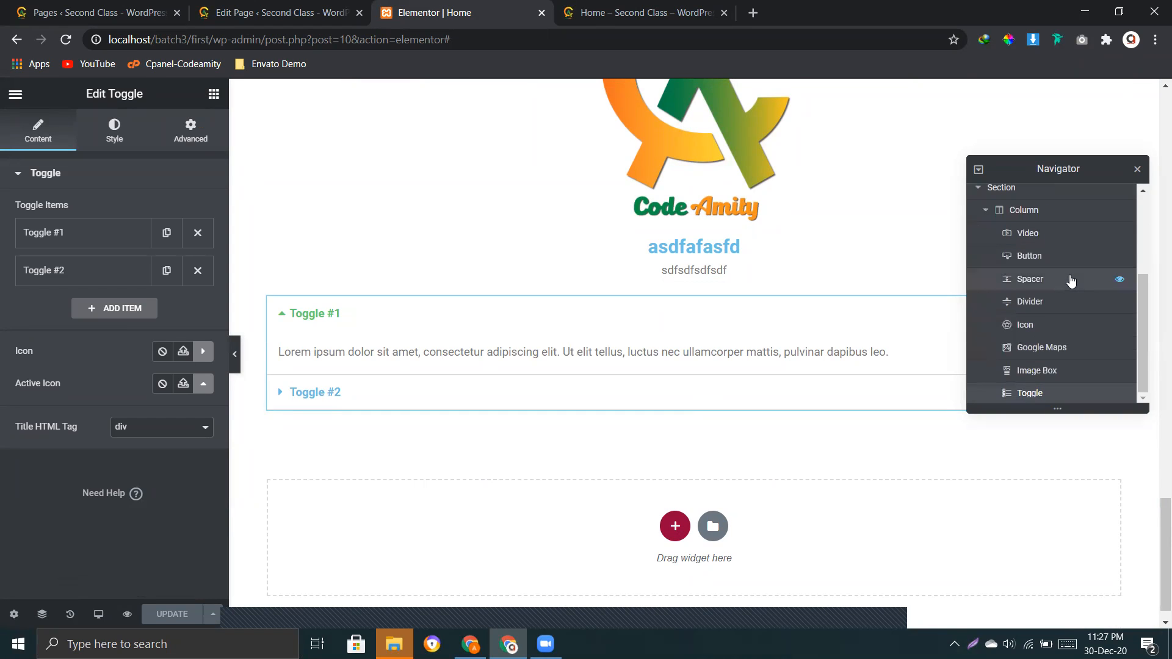
scroll(1070, 280, up, 3)
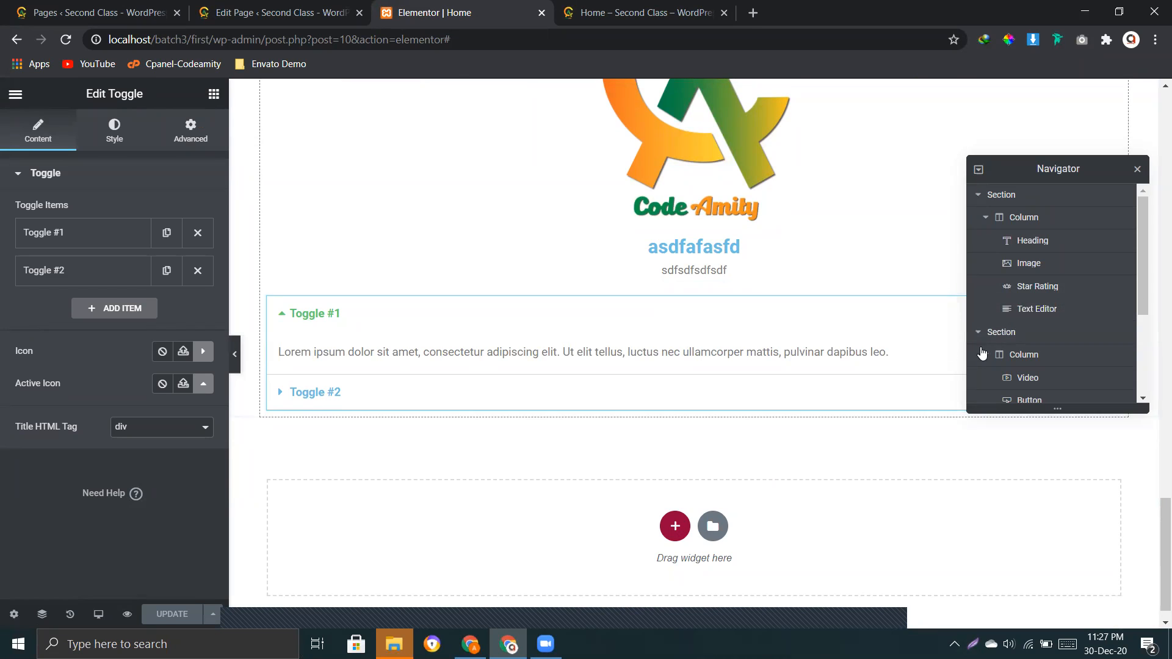
scroll(570, 303, up, 4)
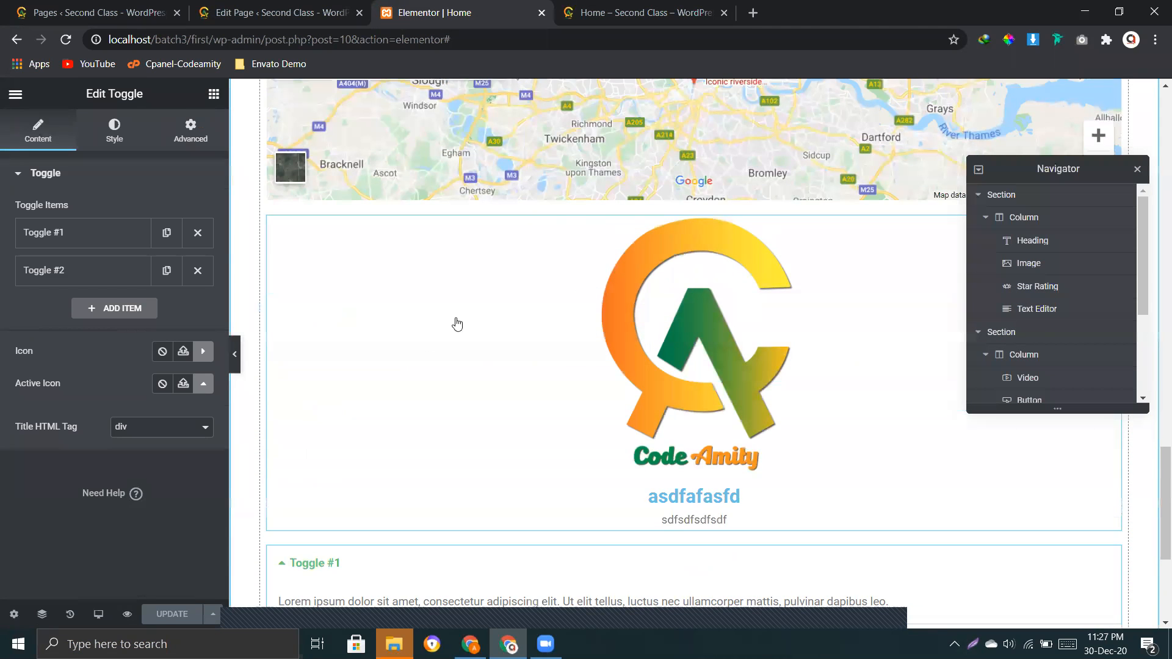
scroll(457, 323, up, 10)
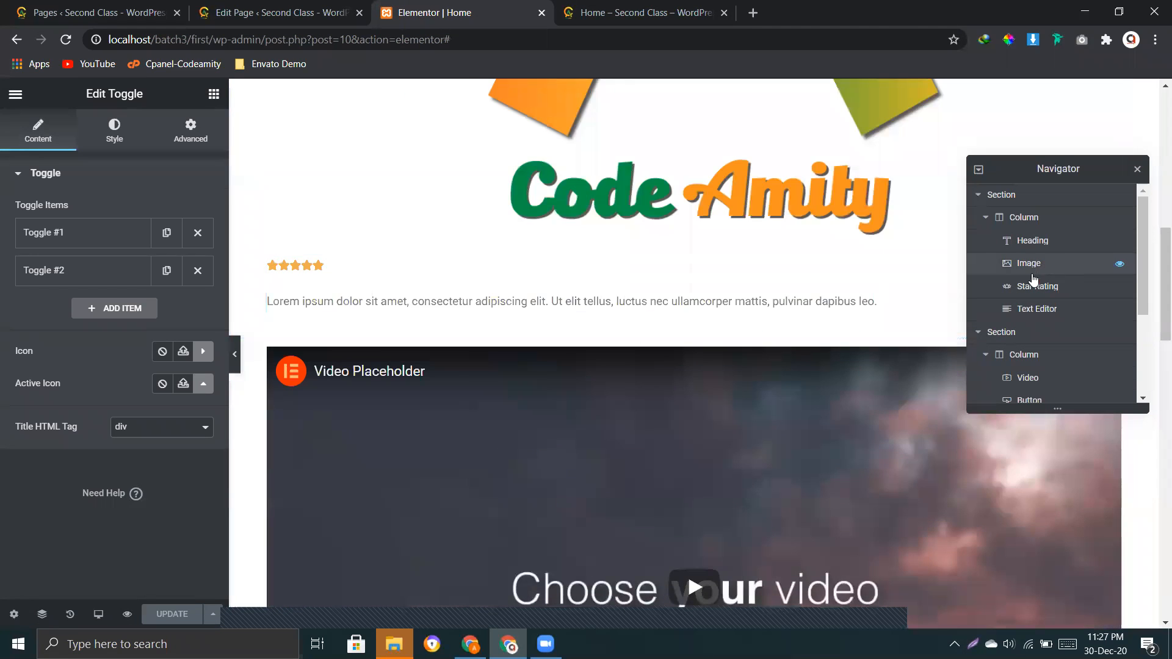
Reorder the first section in the Navigator so the Heading sits between the Star Rating and the Text Editor
click(1034, 285)
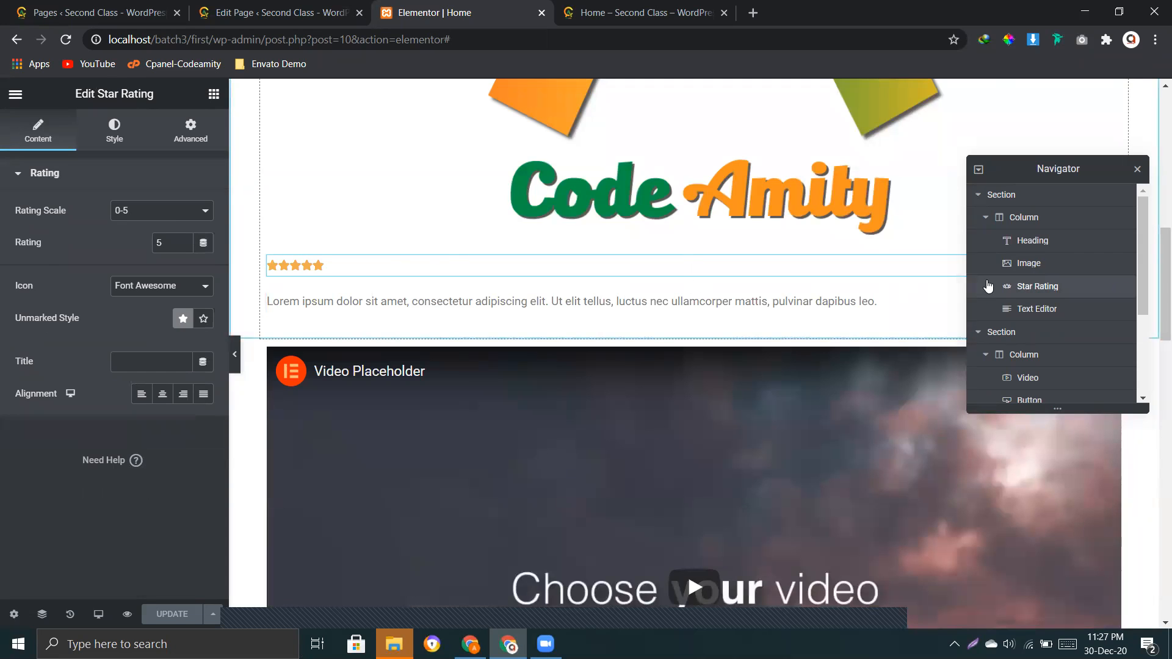
click(1041, 244)
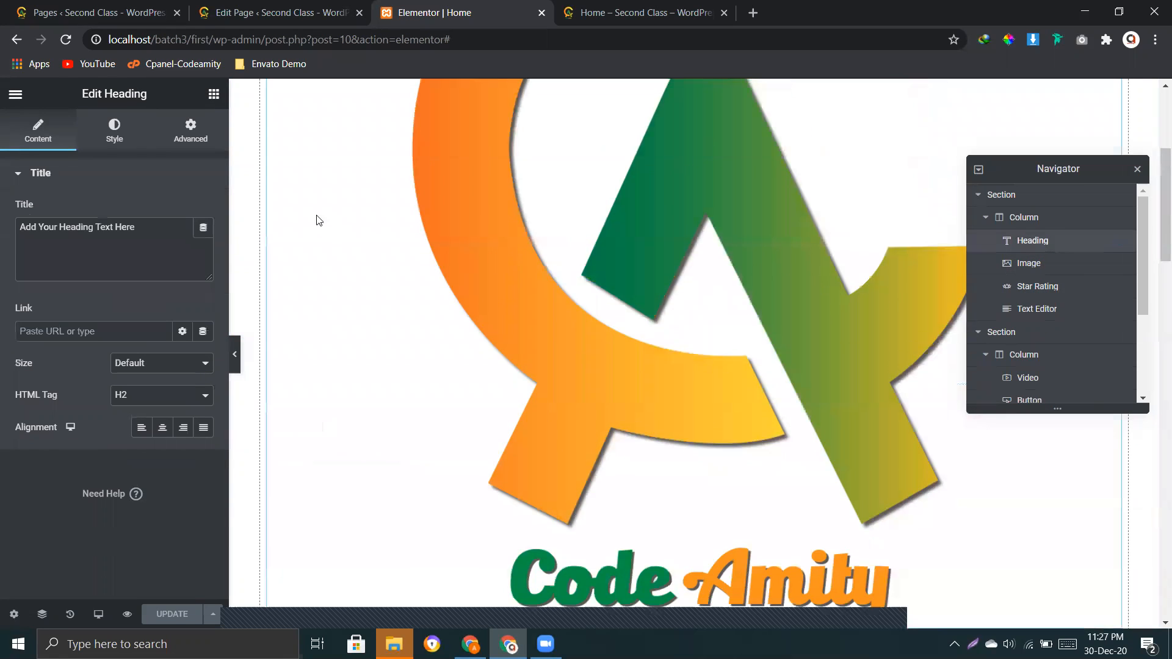
drag(1028, 246, 1043, 291)
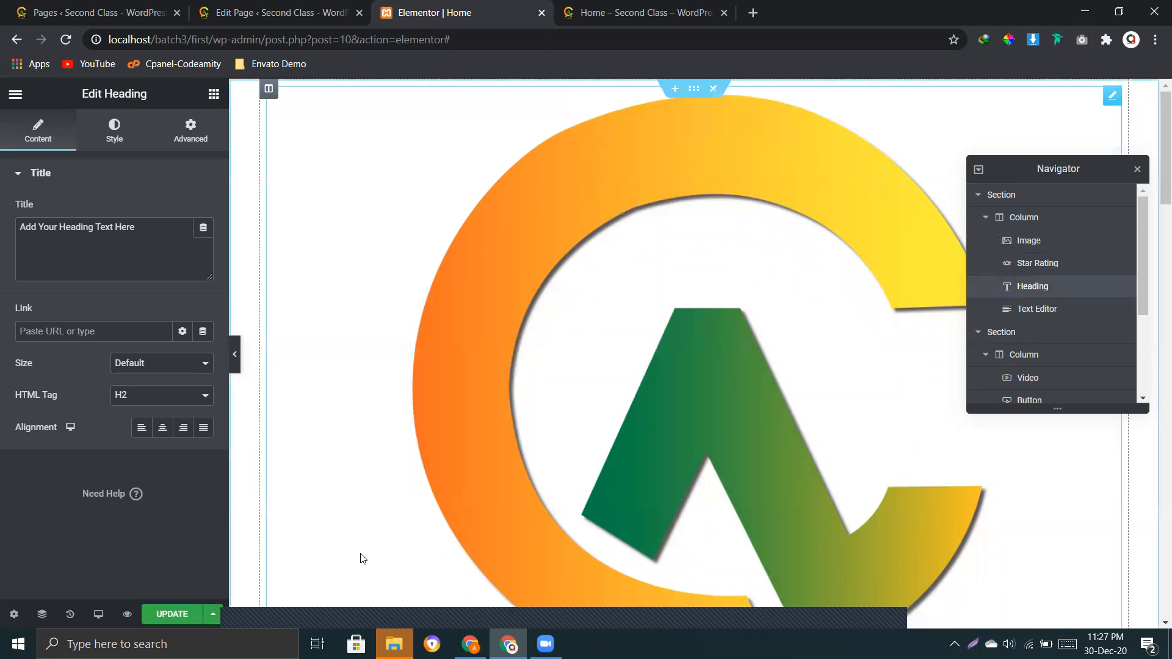
Move the Heading above the Star Rating in the Navigator's first section and update the page
scroll(742, 385, down, 7)
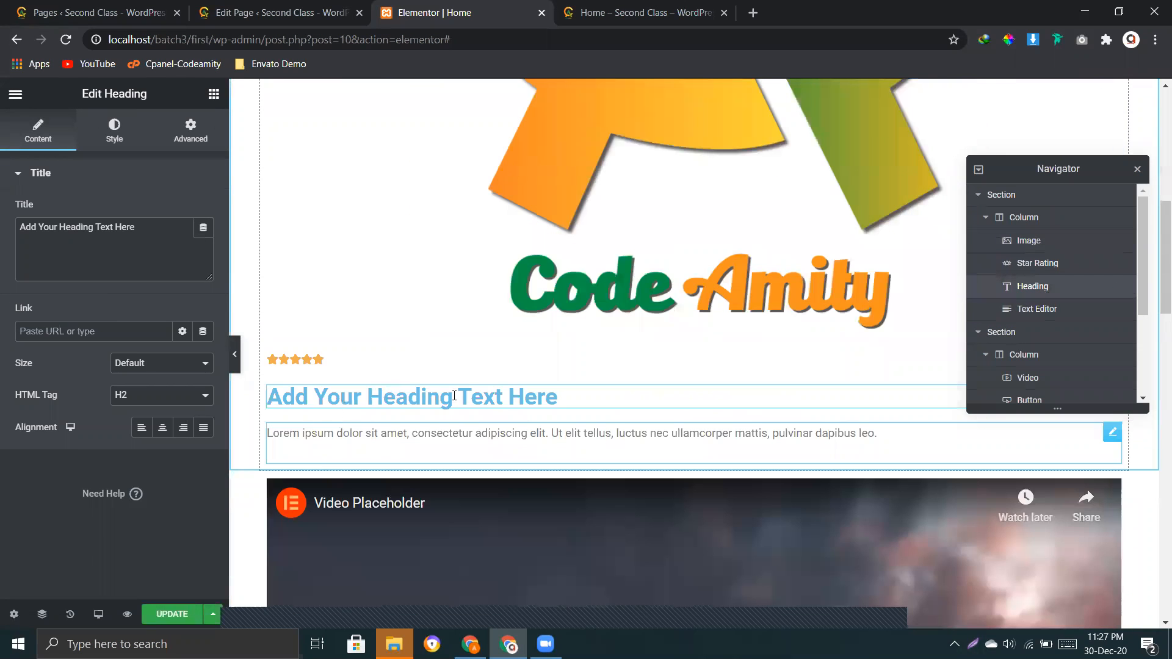
drag(1043, 288, 1036, 262)
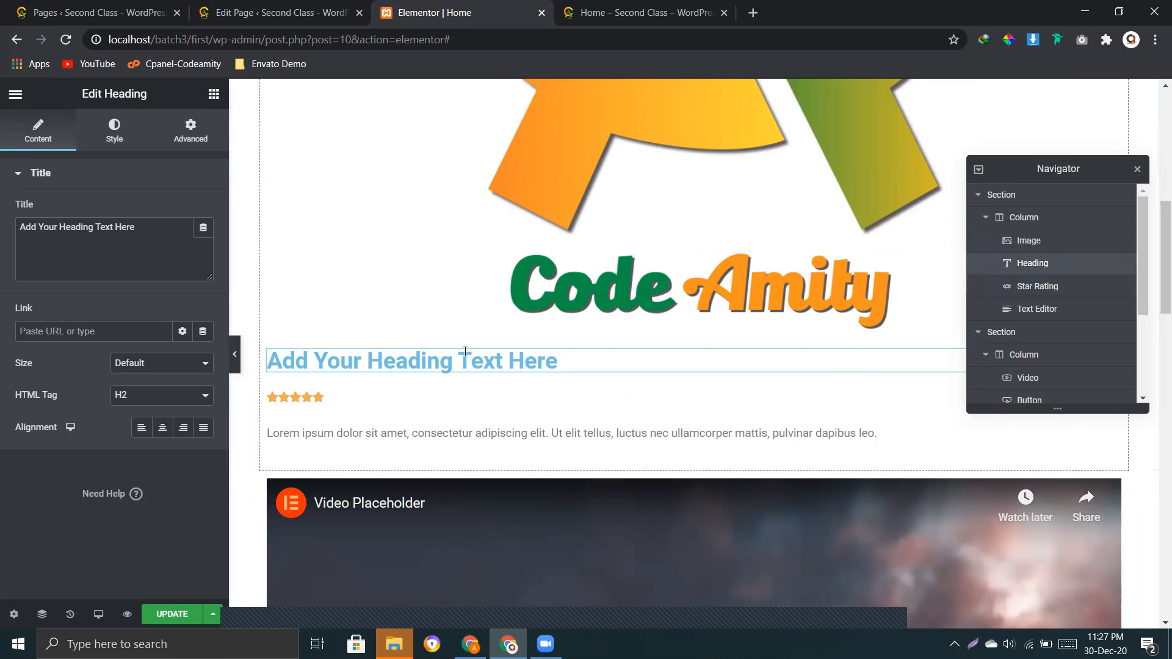
scroll(1037, 323, down, 3)
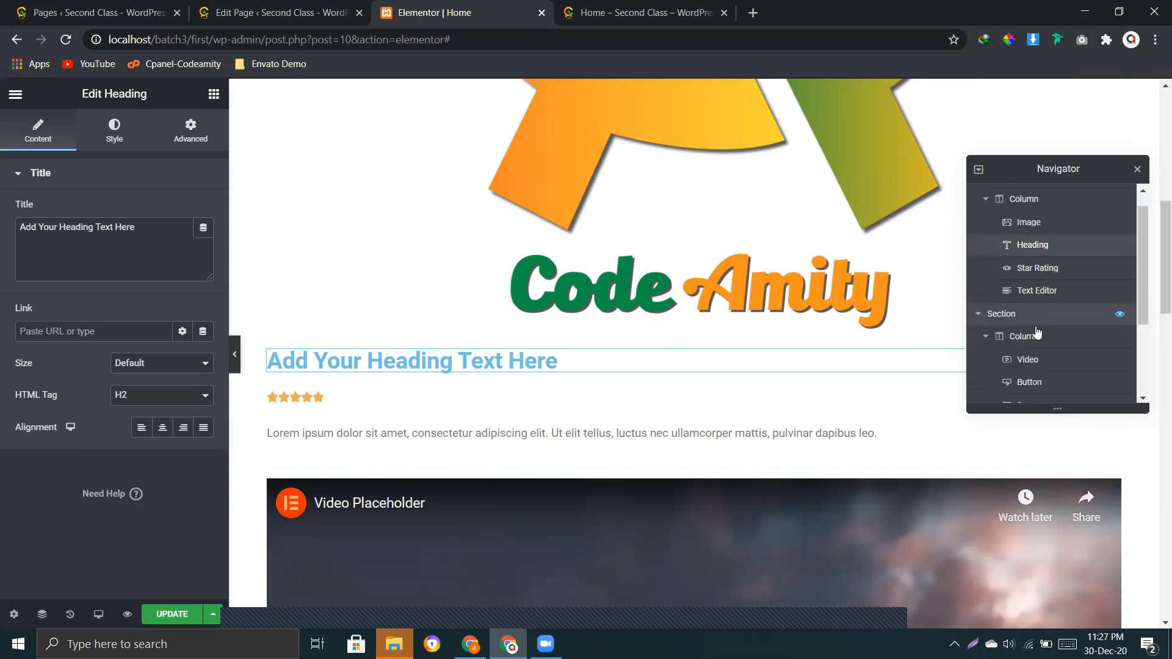
scroll(1040, 315, up, 3)
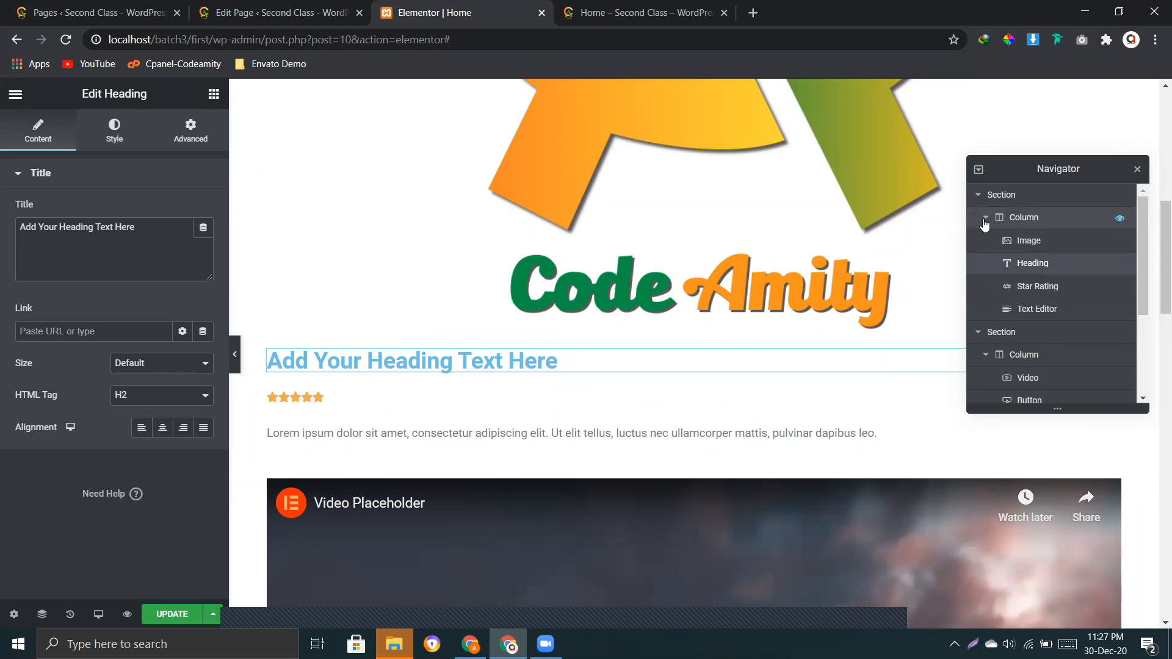
scroll(531, 332, up, 5)
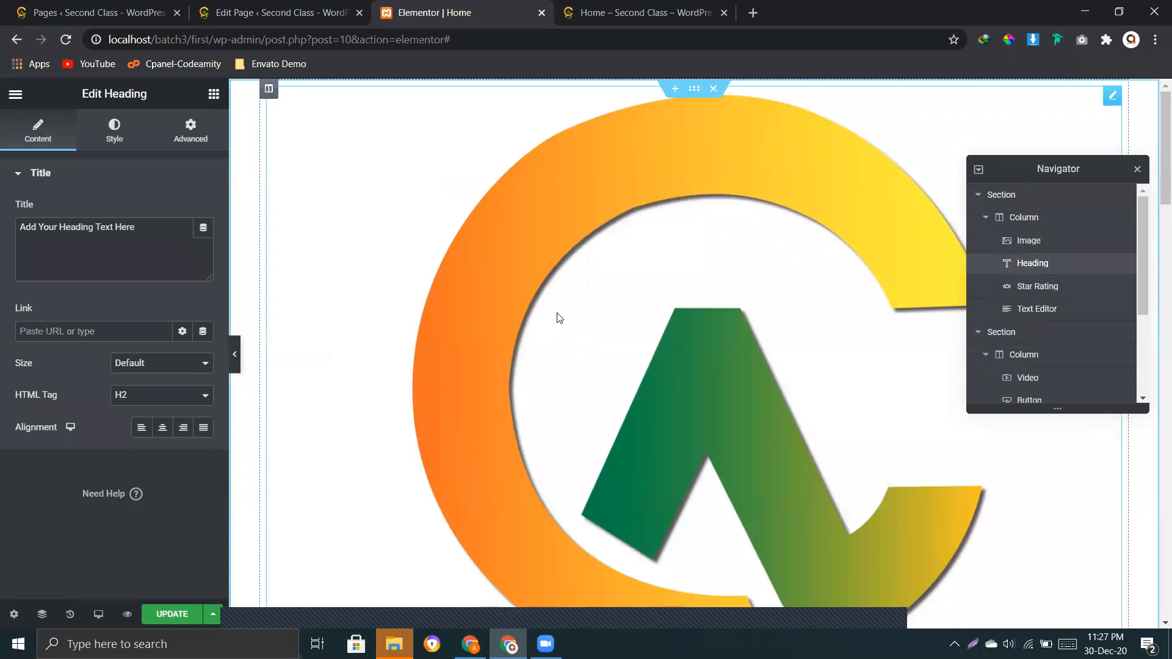
scroll(557, 317, down, 5)
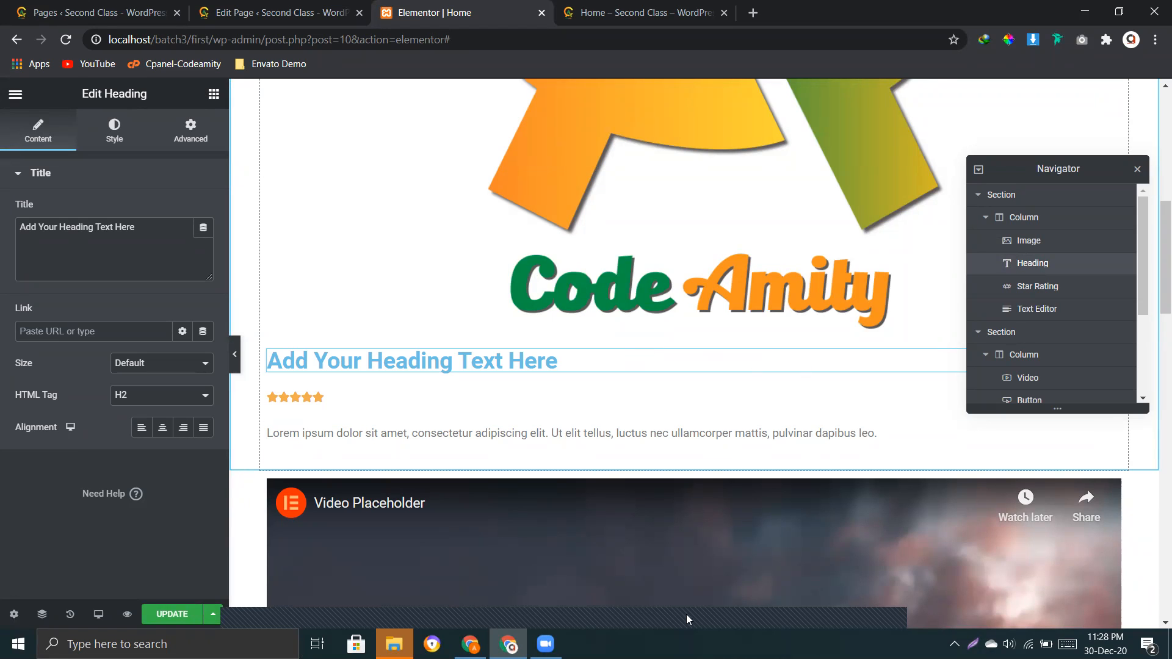
key(ctrl+s)
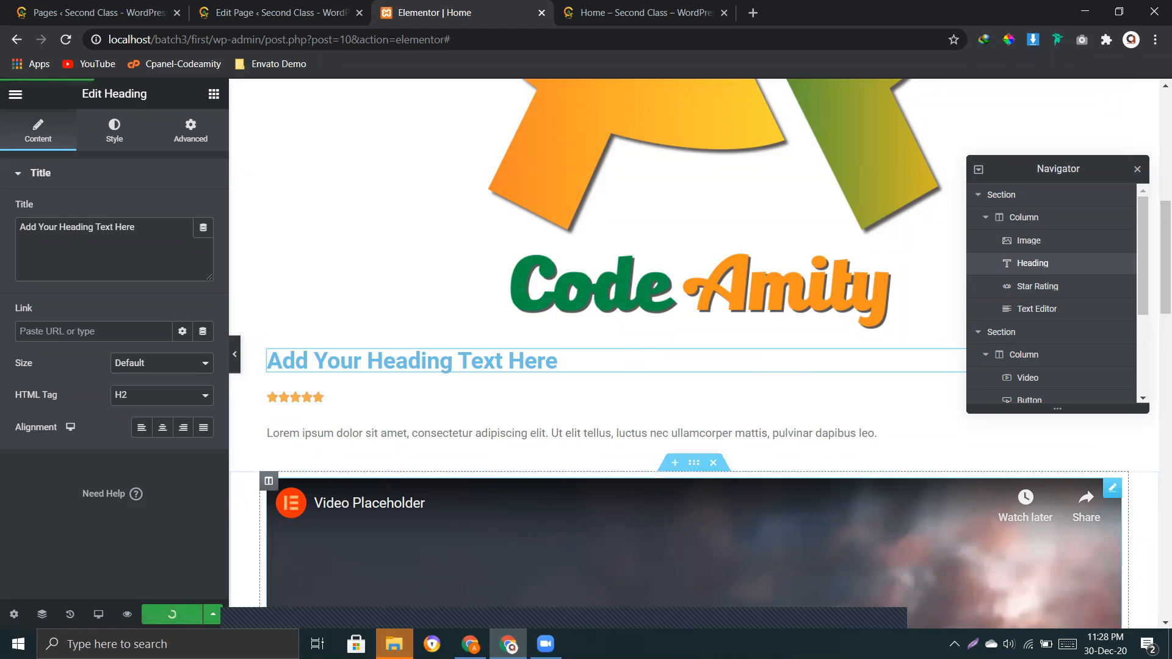
Preview the Home page and check the position of the heading between the logo image and the star rating
click(127, 614)
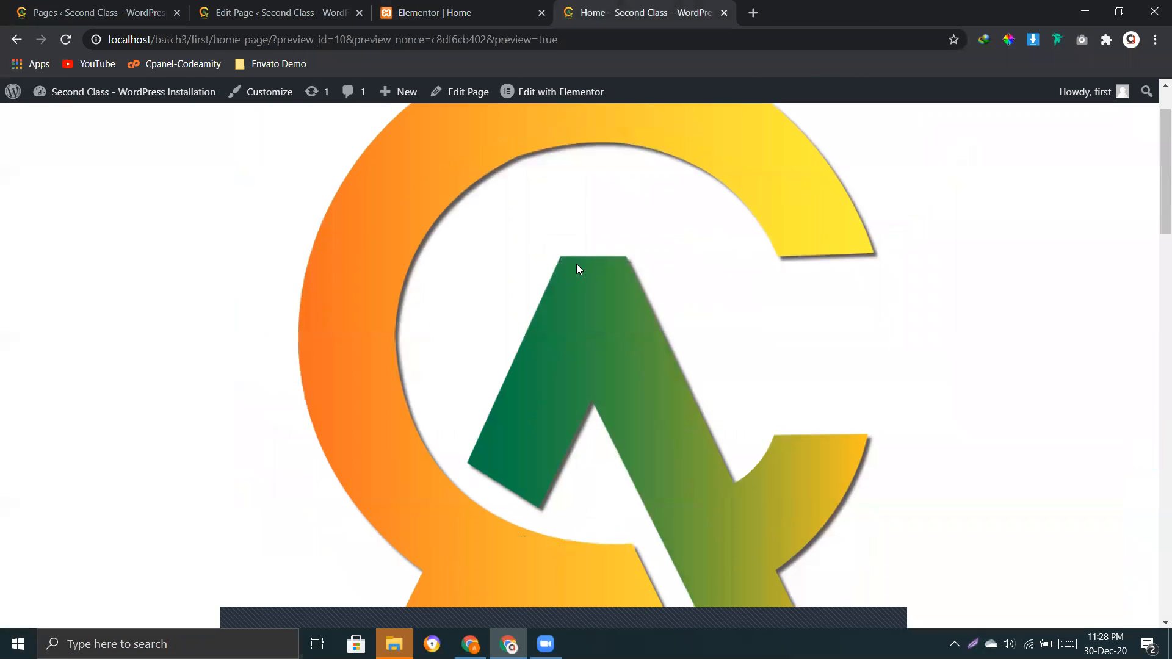
scroll(577, 268, down, 7)
drag(153, 307, 488, 313)
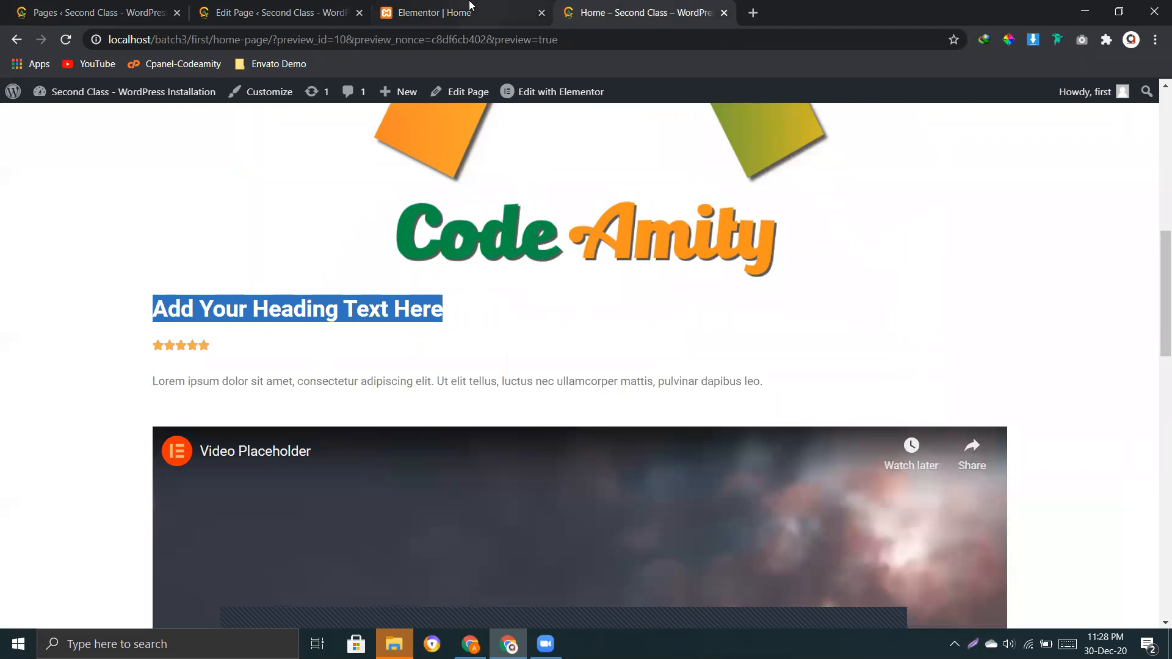
Return to the Elementor editor, close the Navigator and add a one-column section at the end of the page
click(435, 12)
scroll(855, 409, down, 6)
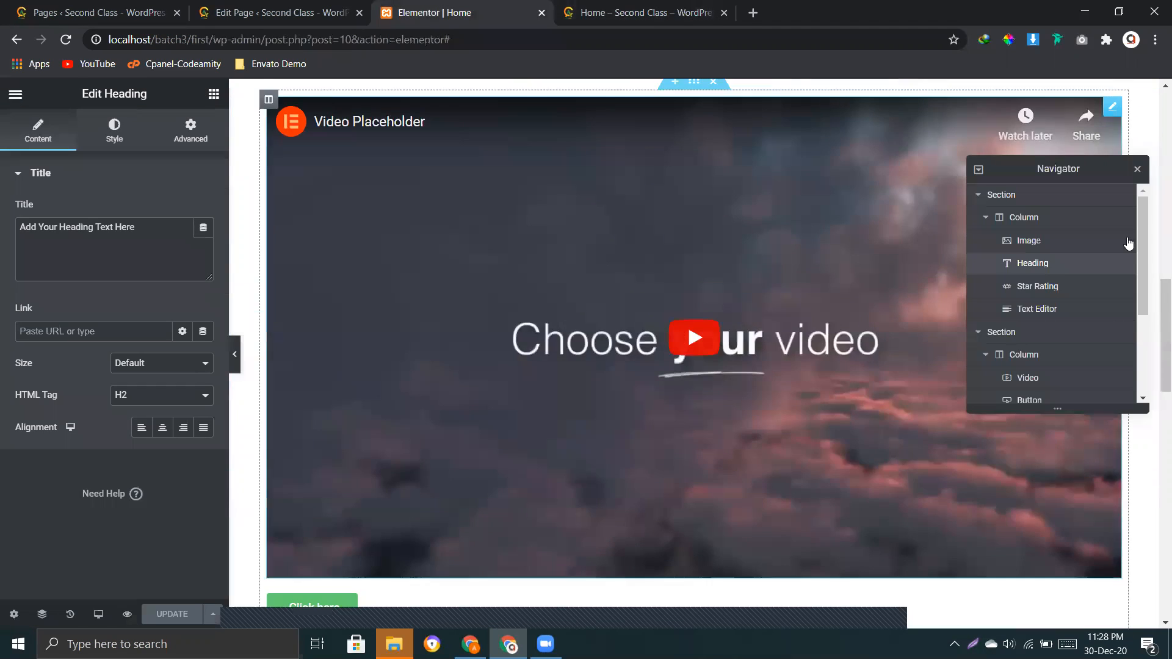
click(1137, 167)
scroll(764, 364, down, 8)
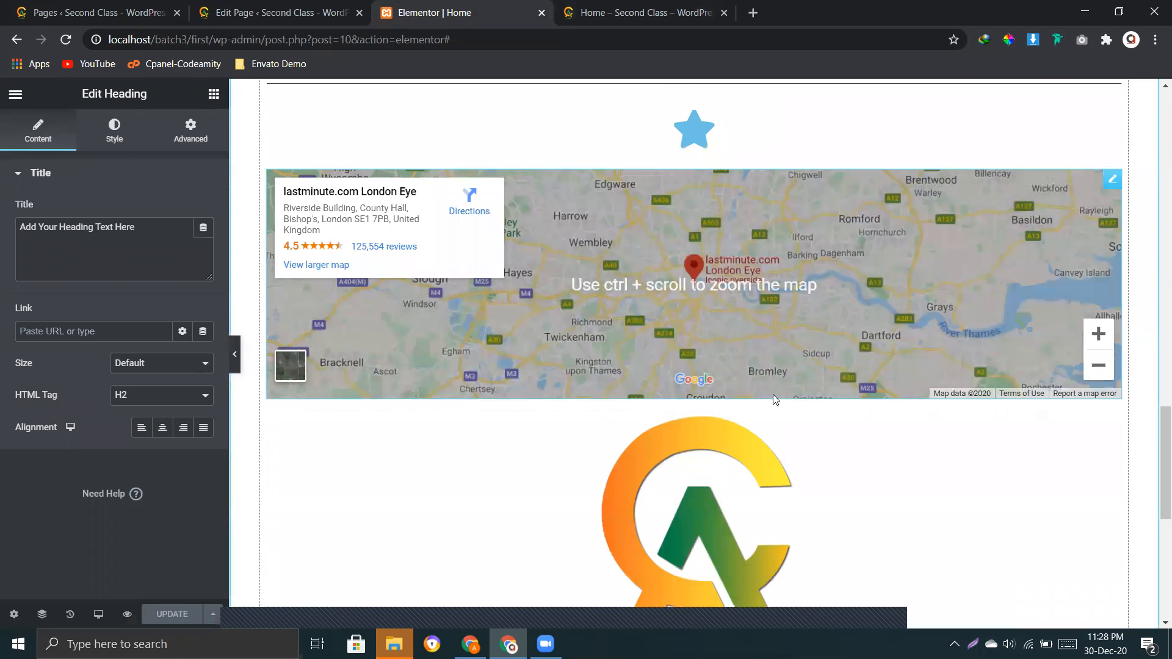
scroll(772, 394, down, 6)
click(675, 498)
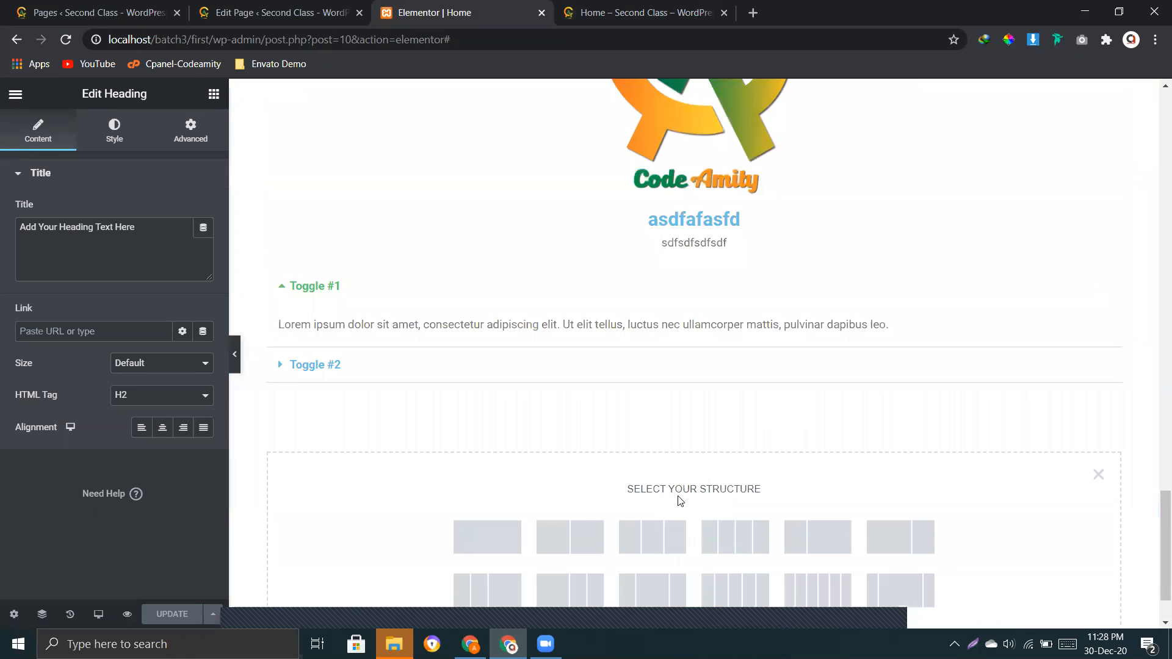
click(487, 537)
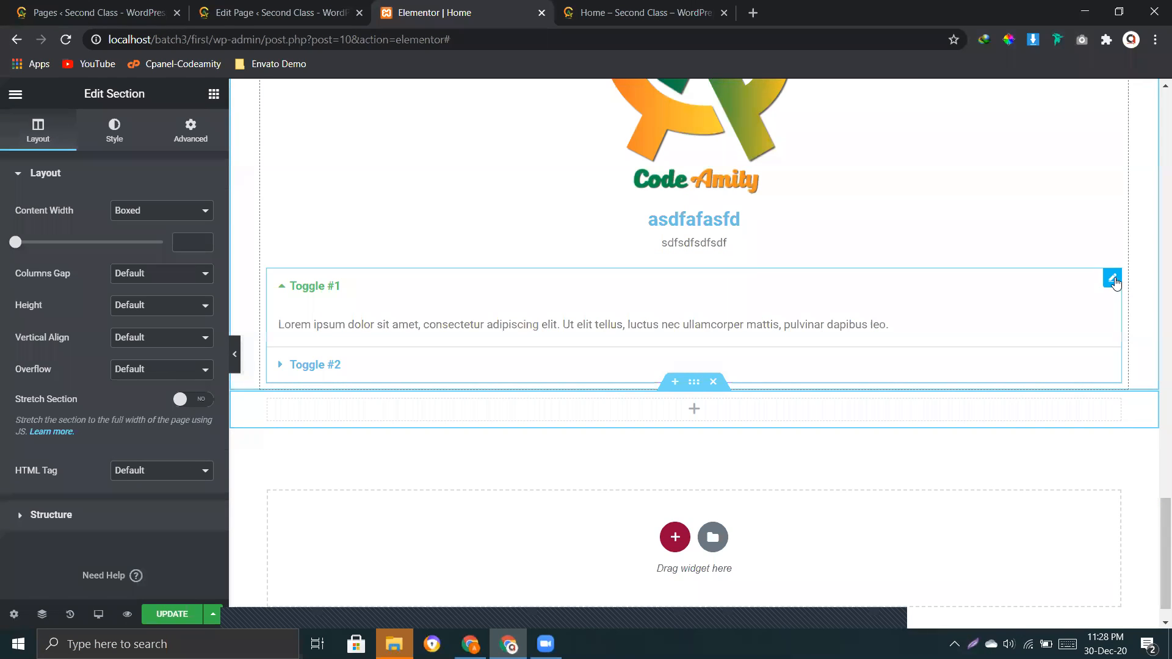
Delete the Toggle widget and place an Inner Section widget in the empty section below the image box
right_click(1115, 283)
click(1075, 485)
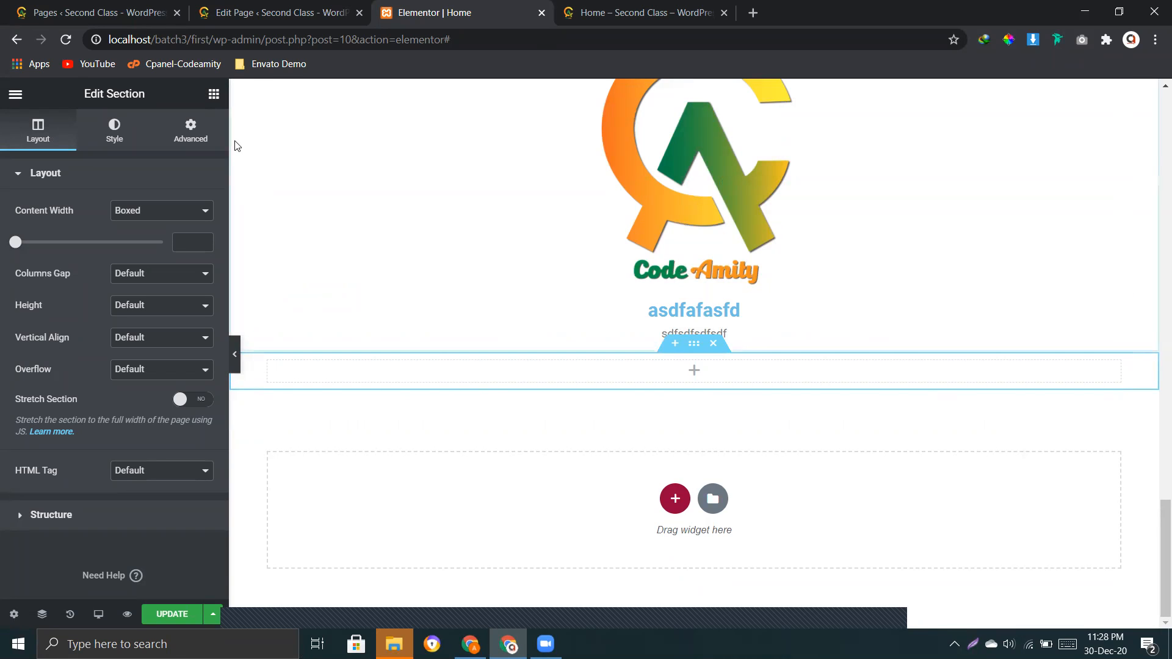
click(213, 95)
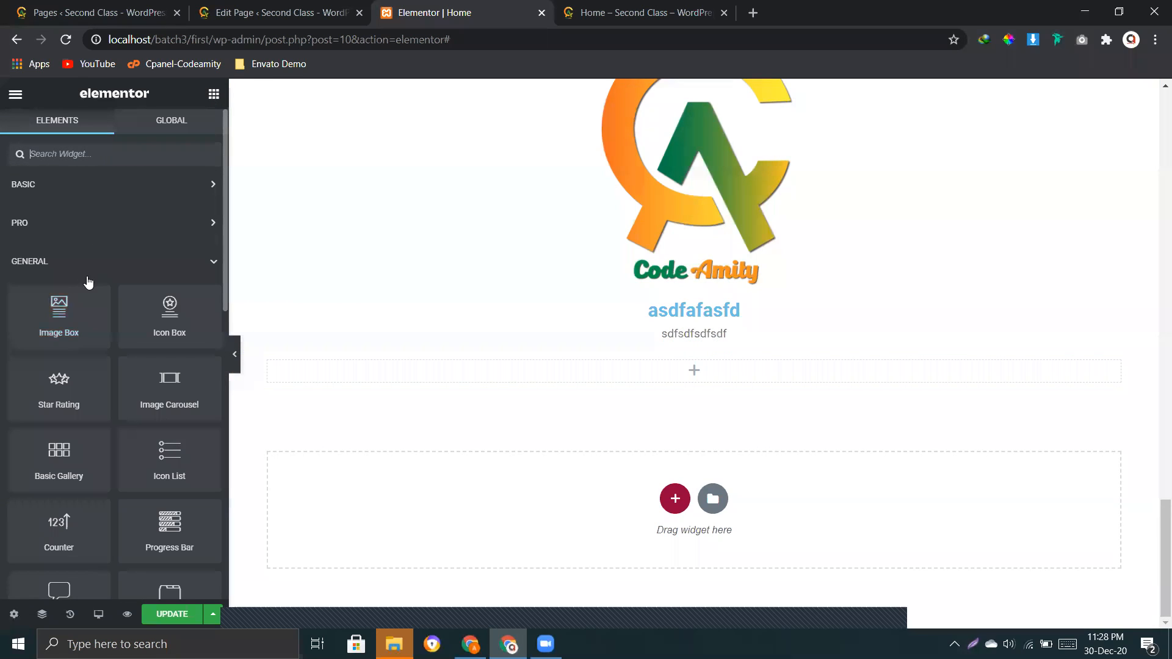
click(41, 184)
drag(64, 269, 639, 376)
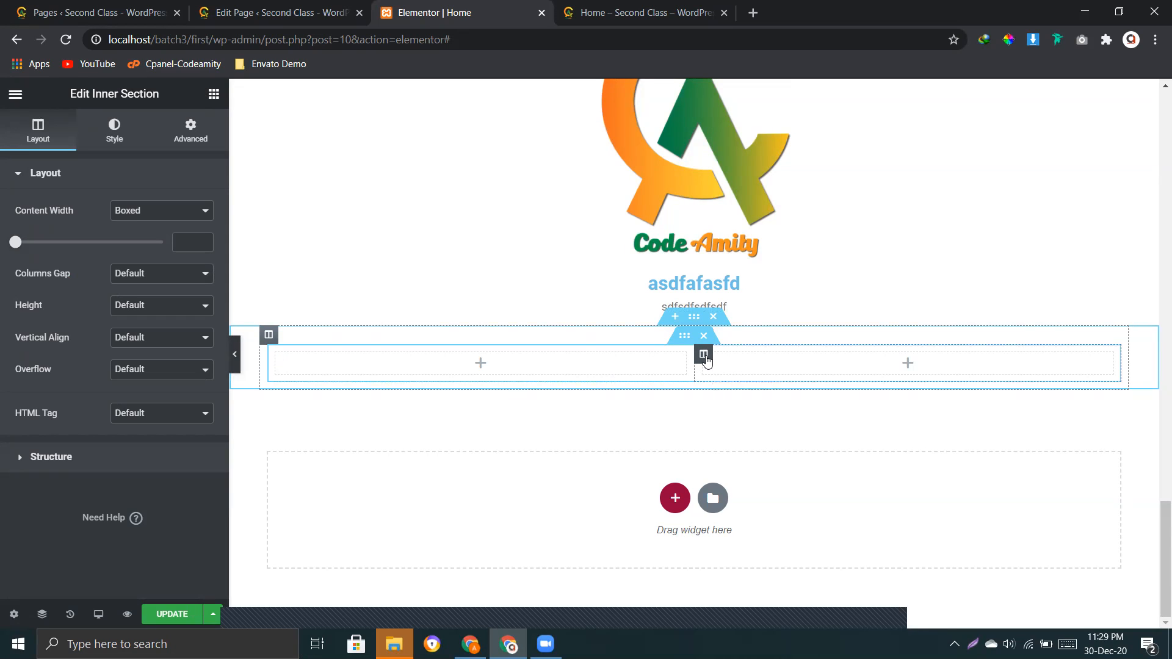
Delete the second column of the inner section
right_click(706, 358)
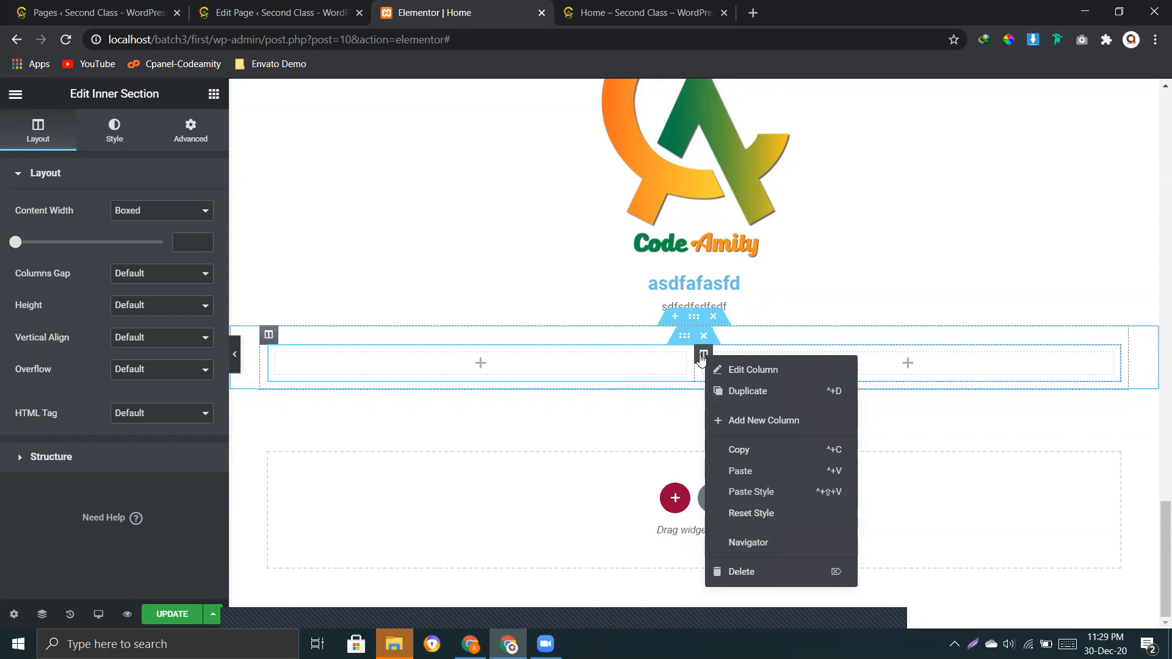
click(666, 365)
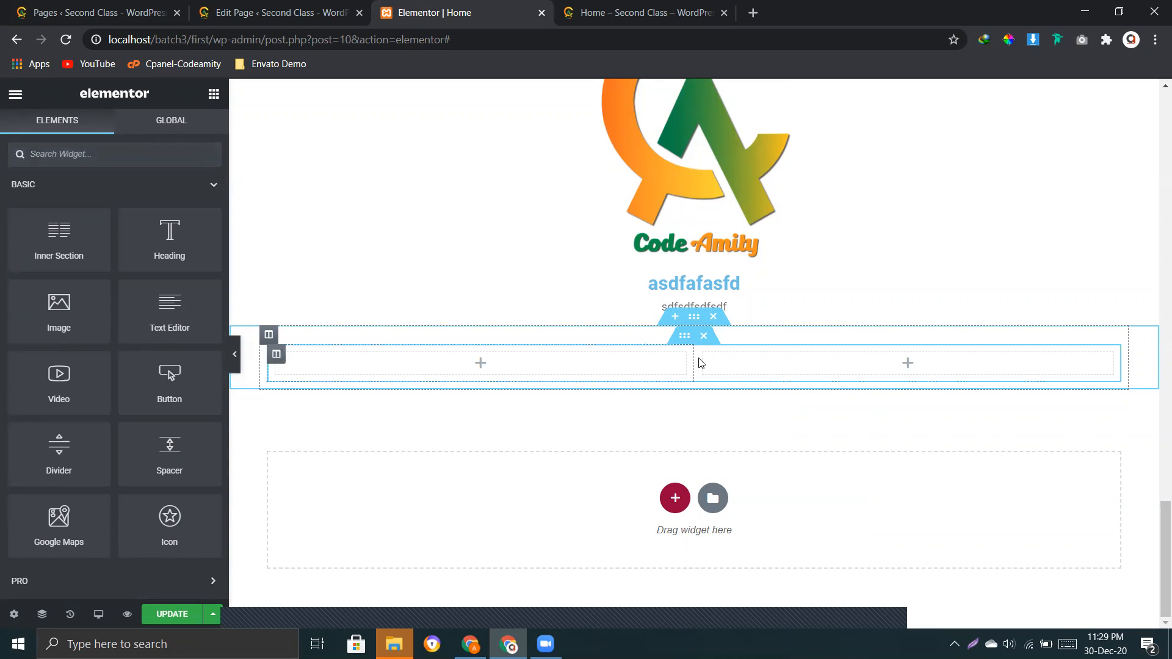
right_click(703, 357)
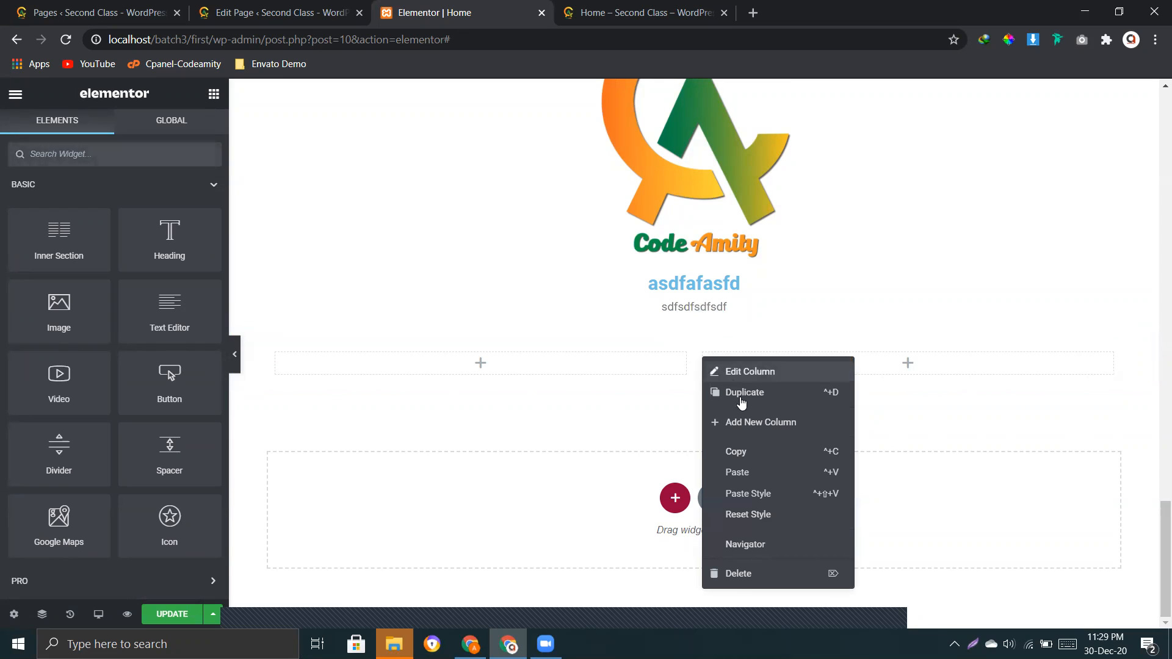
click(739, 576)
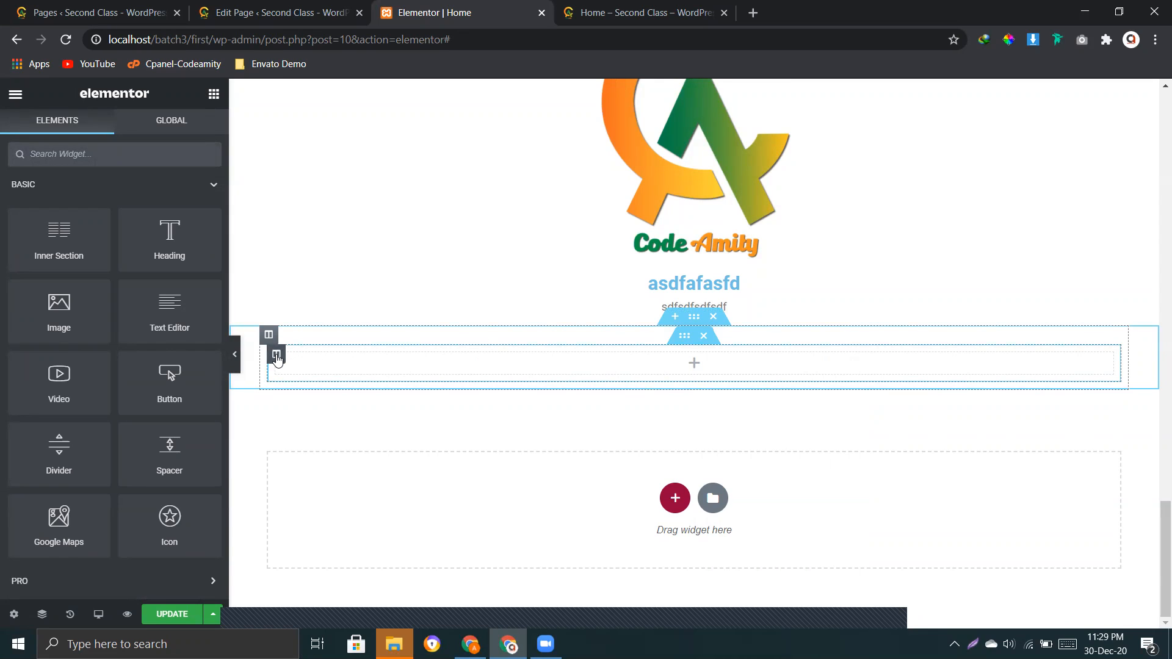
Duplicate the inner section's first column four times to make five columns
right_click(277, 356)
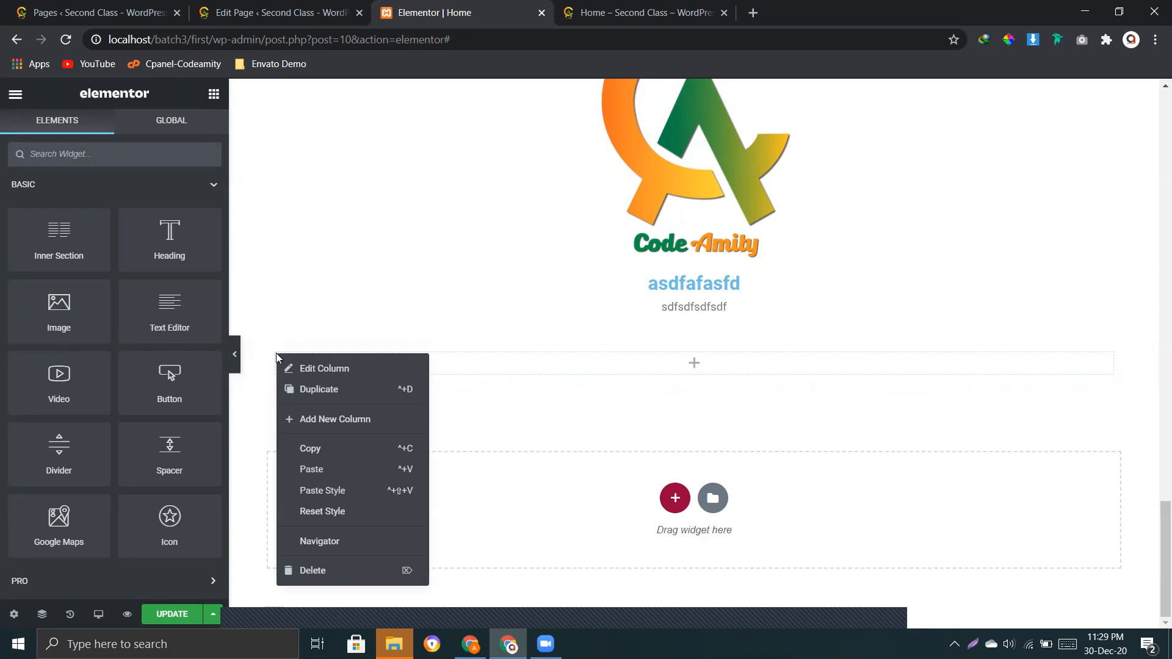
click(336, 390)
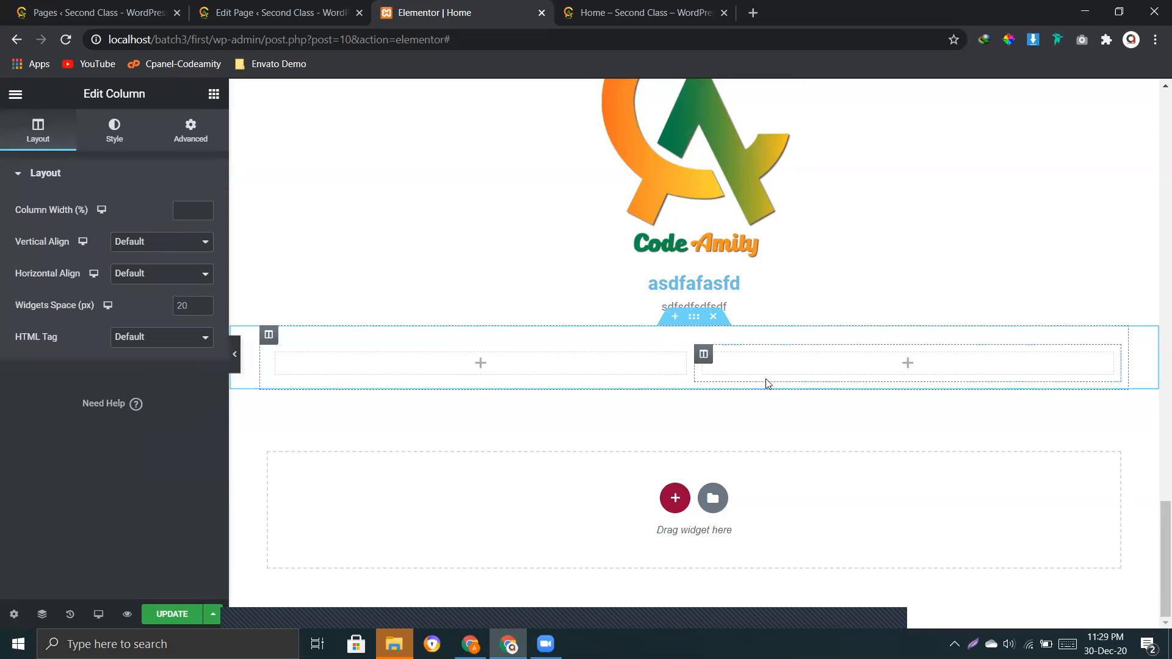
right_click(279, 355)
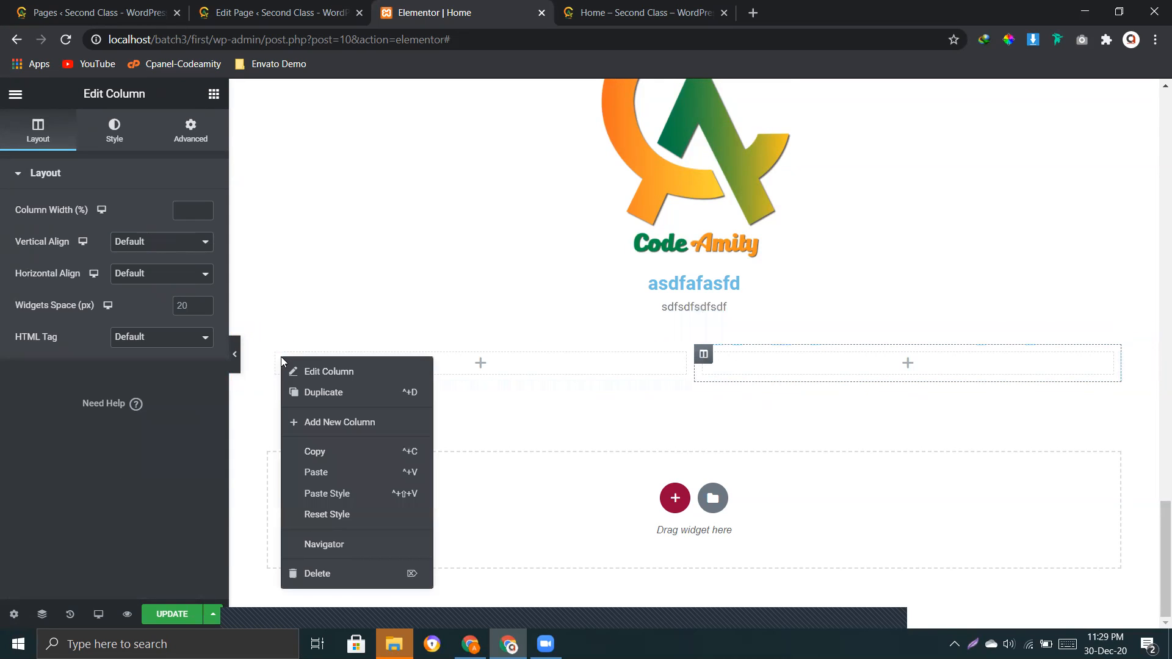
click(337, 388)
right_click(278, 356)
click(342, 398)
right_click(276, 358)
click(359, 392)
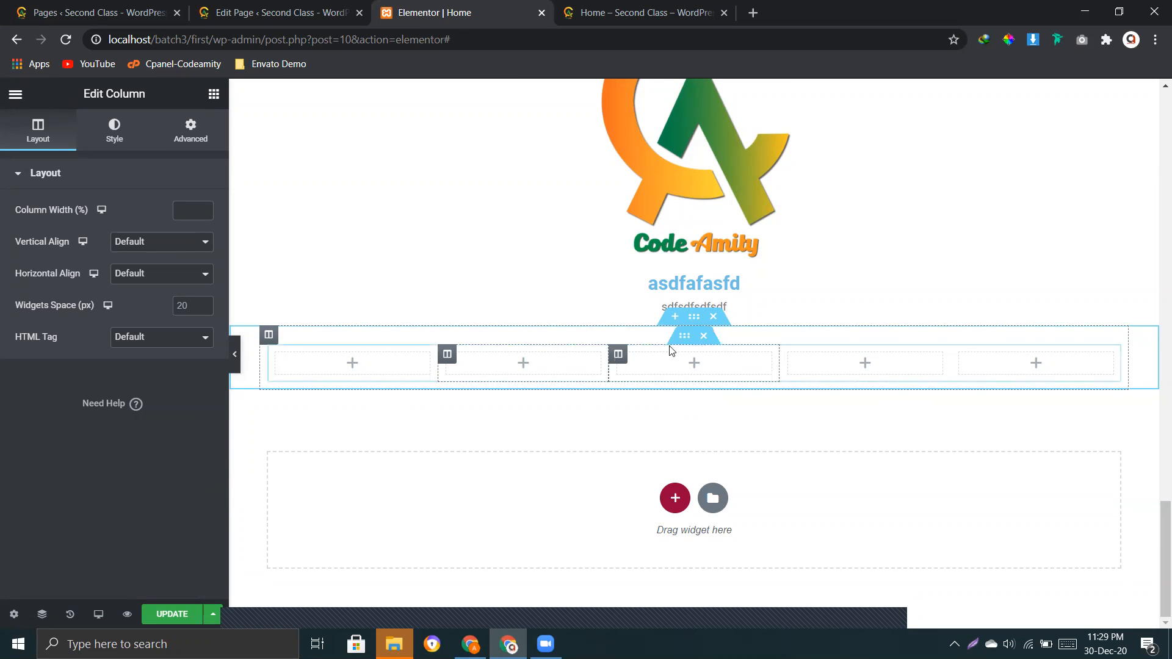
Delete the inner section and bring it back from the History's latest Column Duplicate action
click(704, 336)
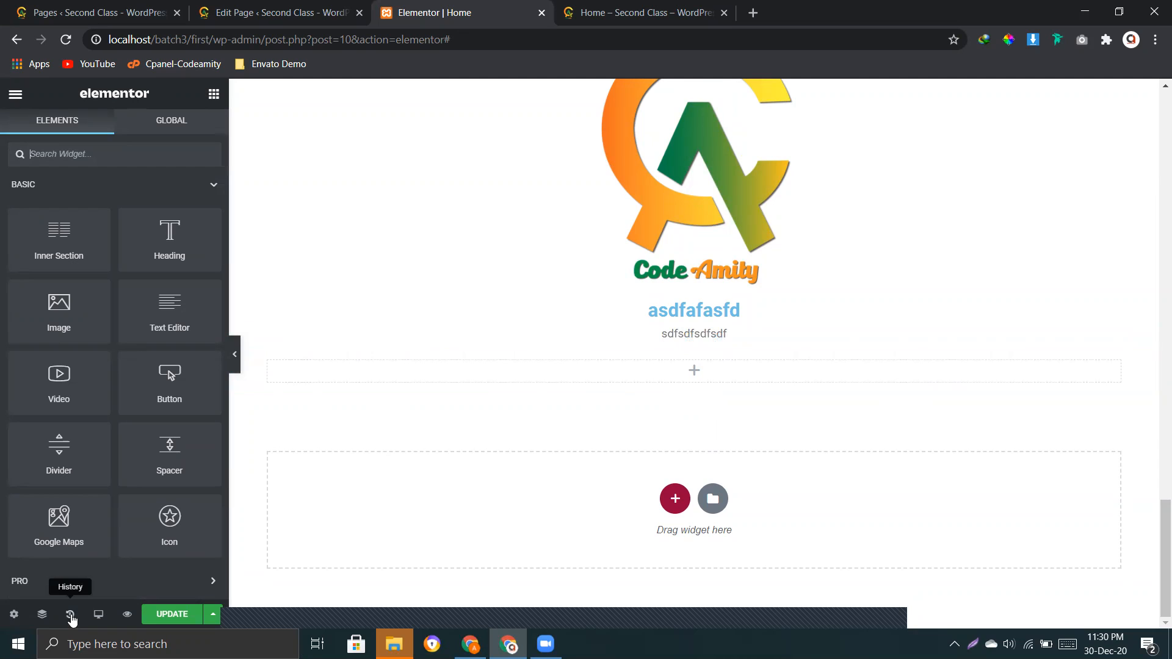
click(70, 615)
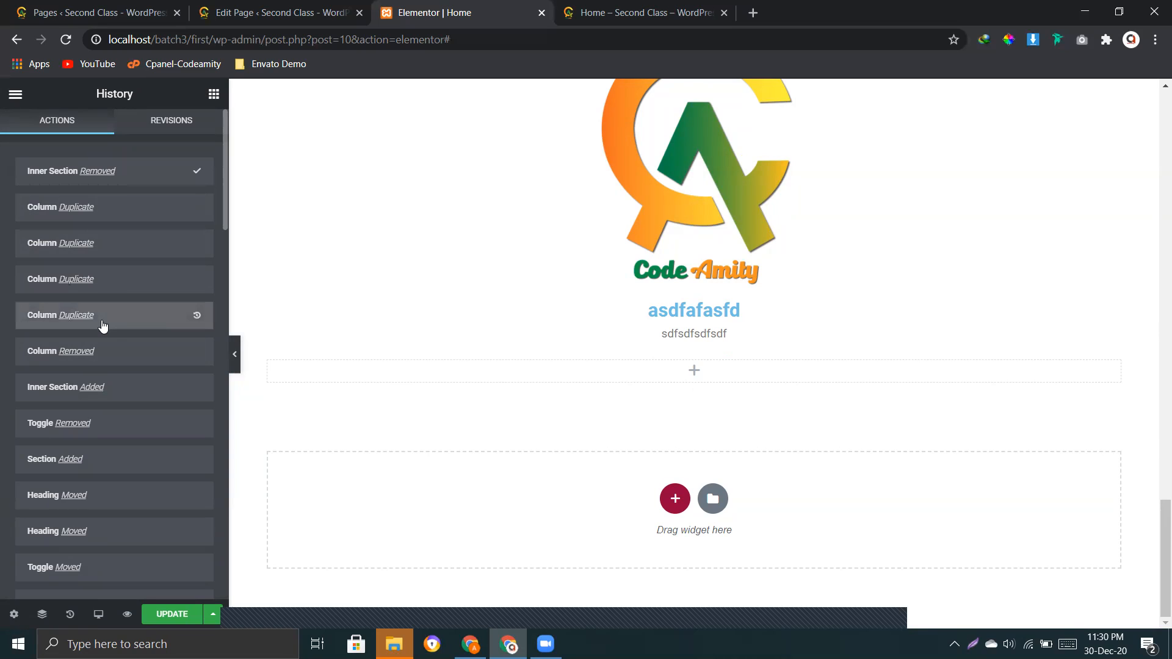
click(145, 213)
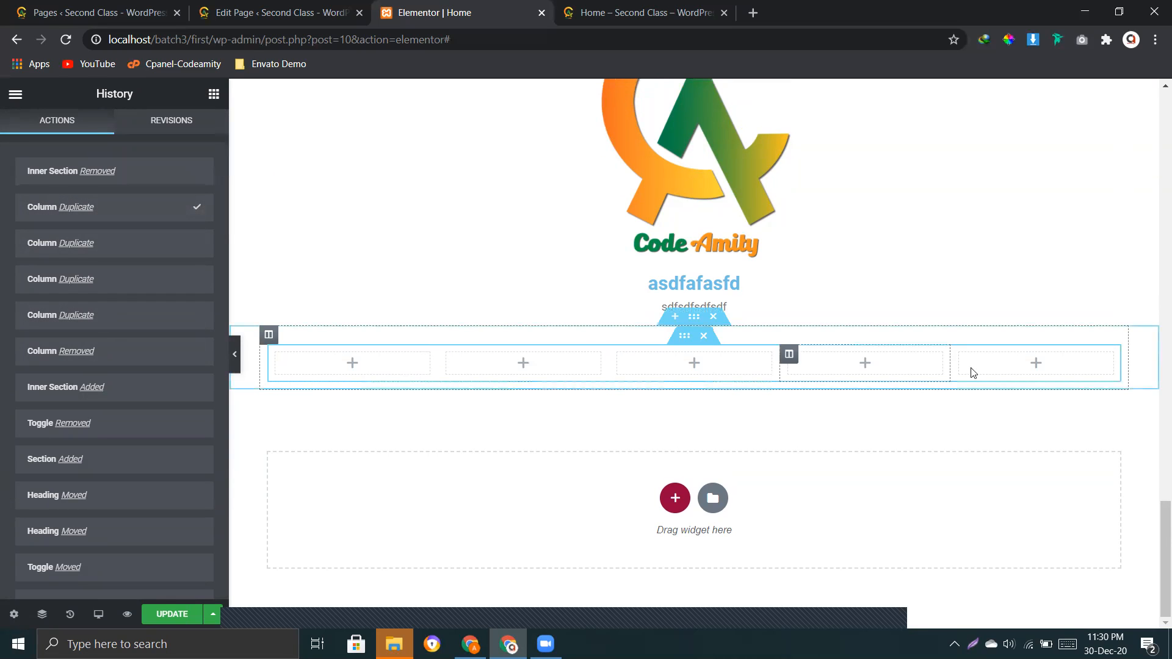
Go back to the earliest Column Duplicate action in the History, return to the latest one and update the page
click(99, 315)
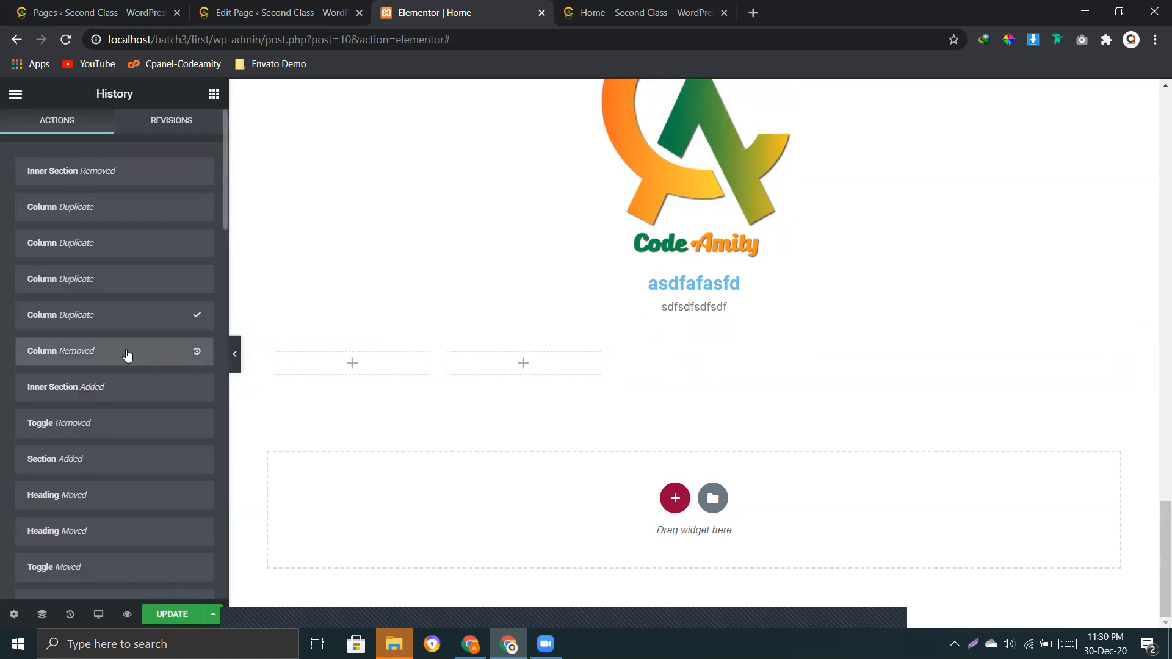
click(101, 210)
click(174, 614)
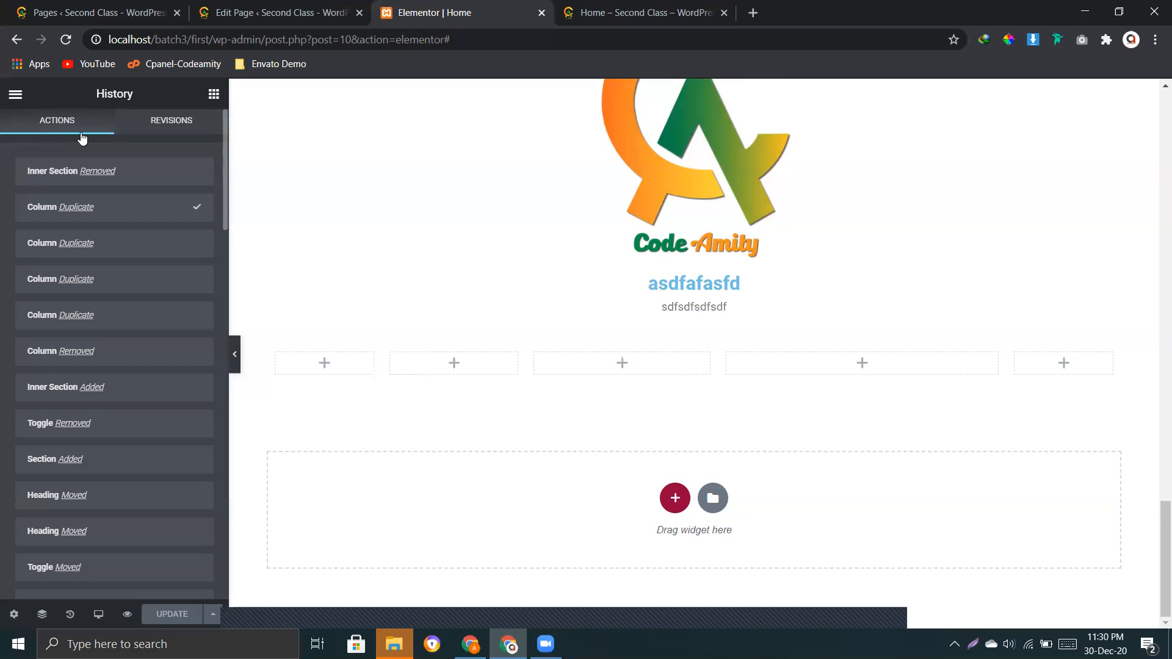
Preview revisions #50 and #53 in the page's revision history, discard the preview and return to the list of actions
click(151, 122)
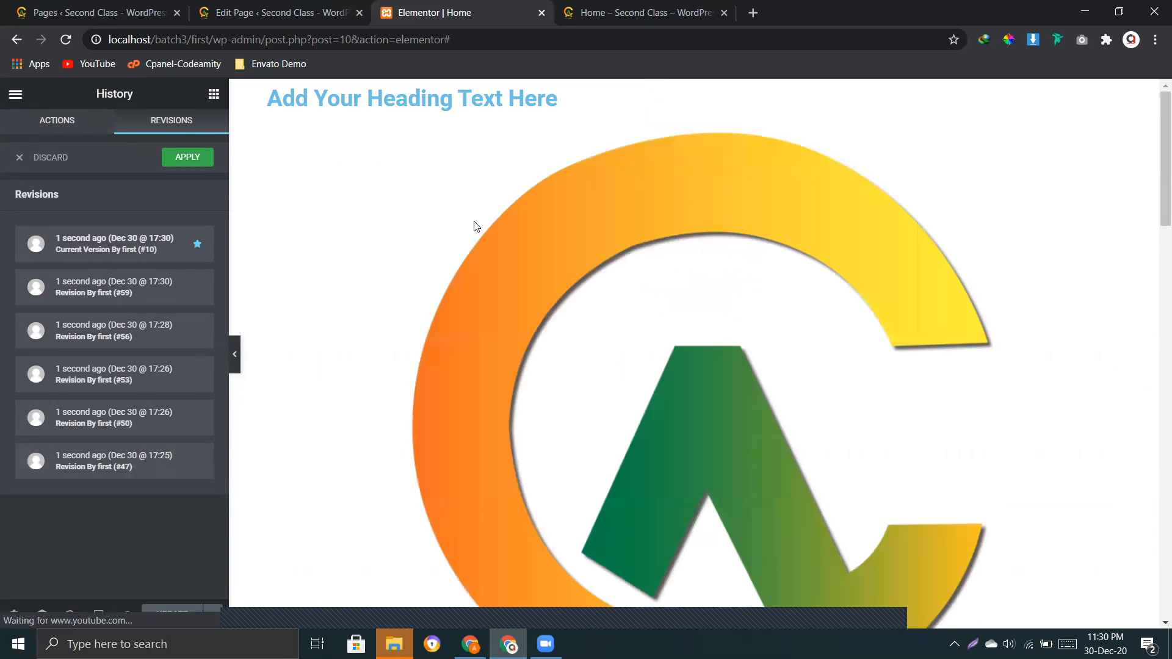
scroll(493, 251, down, 11)
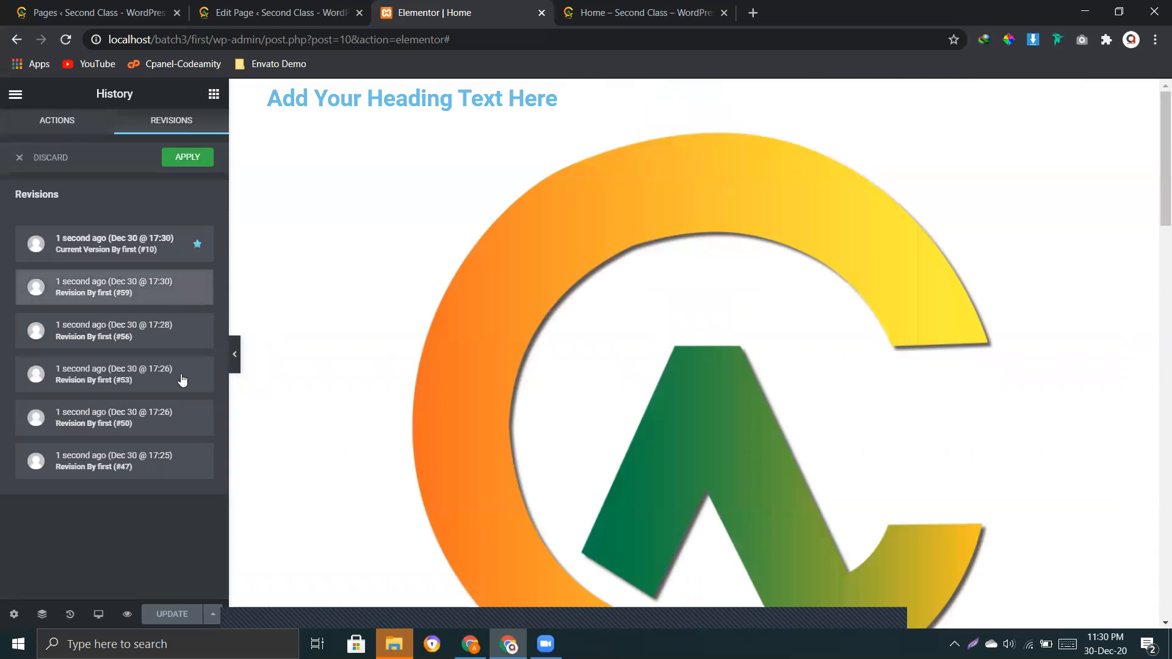
click(171, 429)
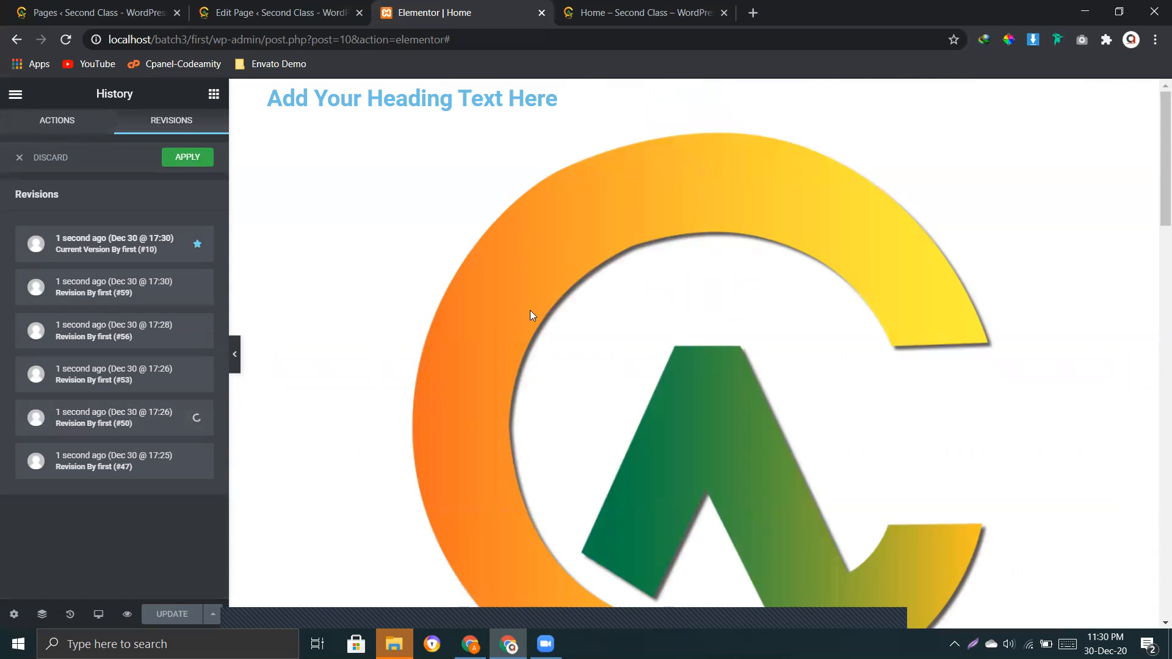
click(115, 375)
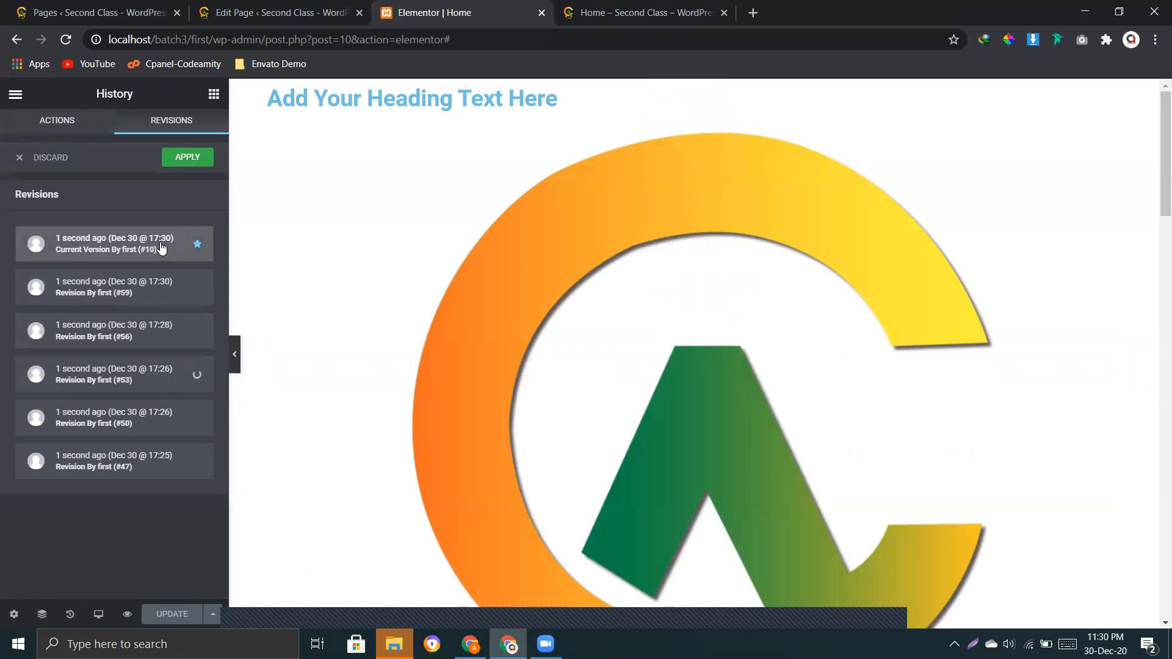
scroll(576, 305, down, 8)
scroll(537, 304, up, 8)
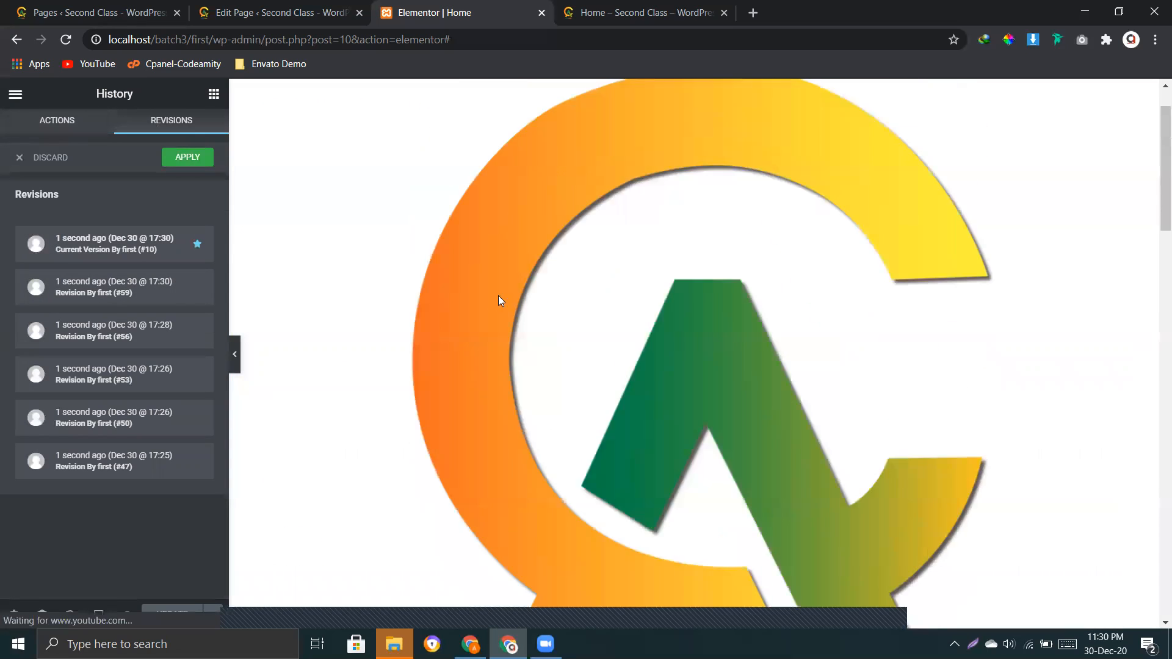
scroll(498, 299, up, 1)
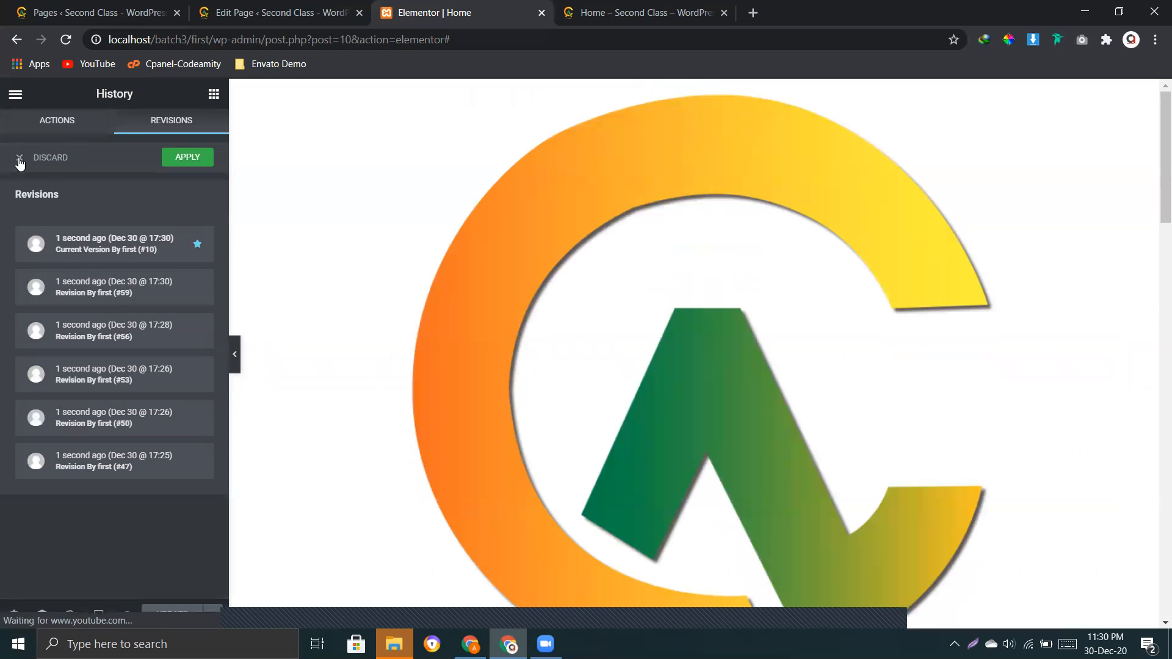
click(19, 160)
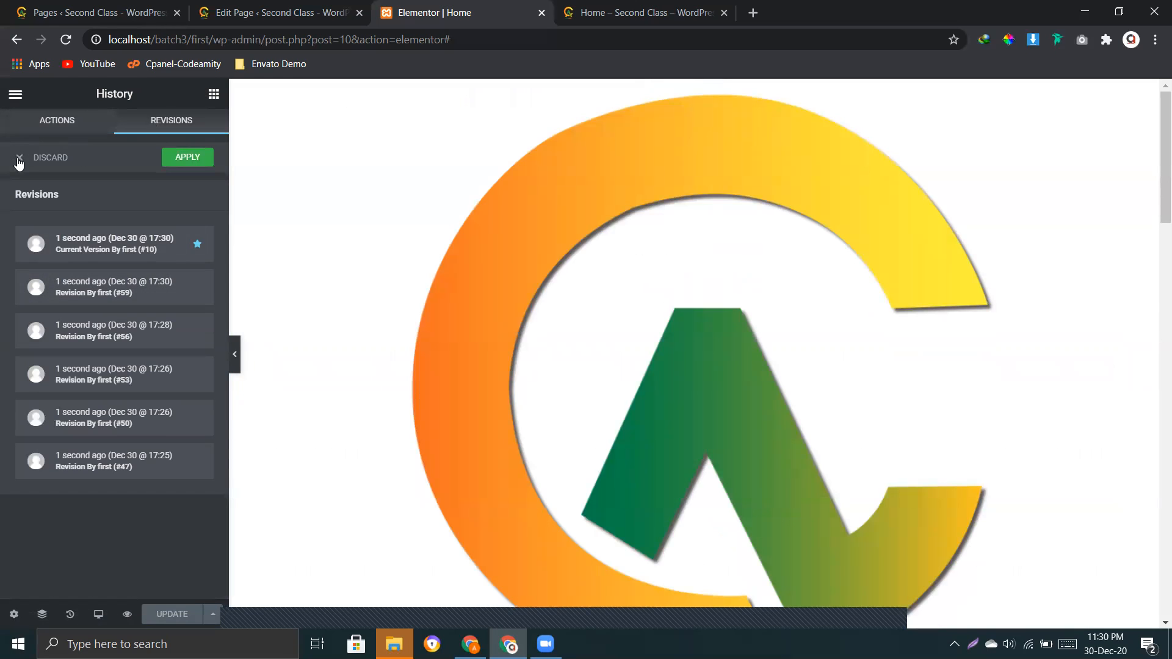
click(47, 125)
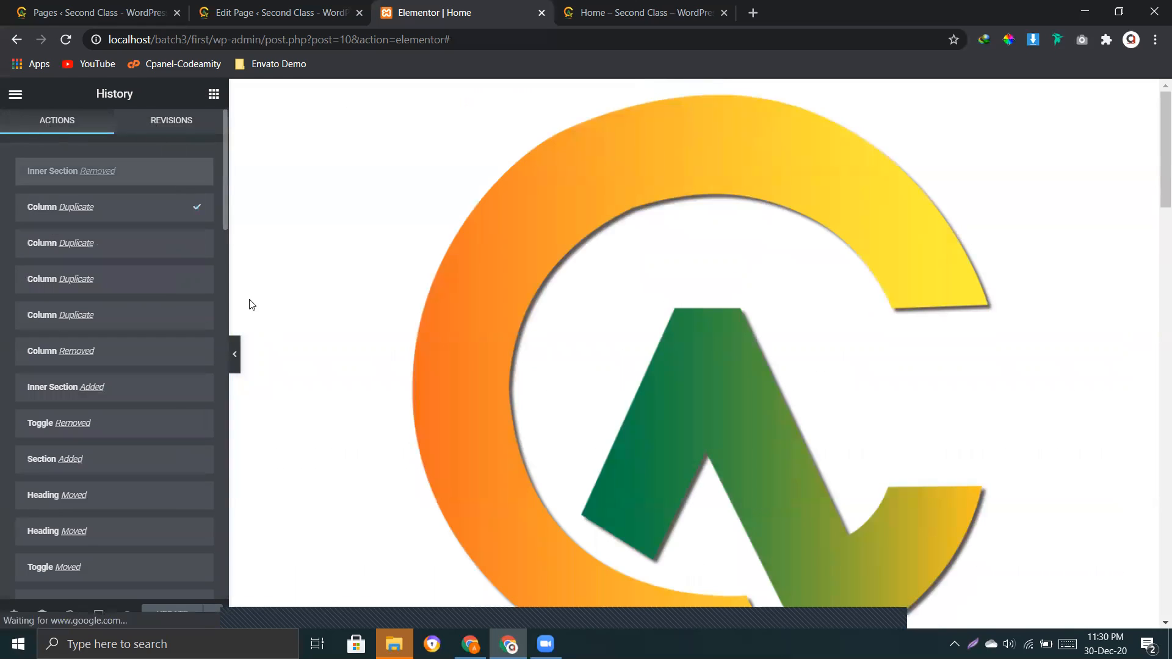
Browse the widget library and examine the Site, WooCommerce and WordPress widget categories
click(15, 93)
click(214, 94)
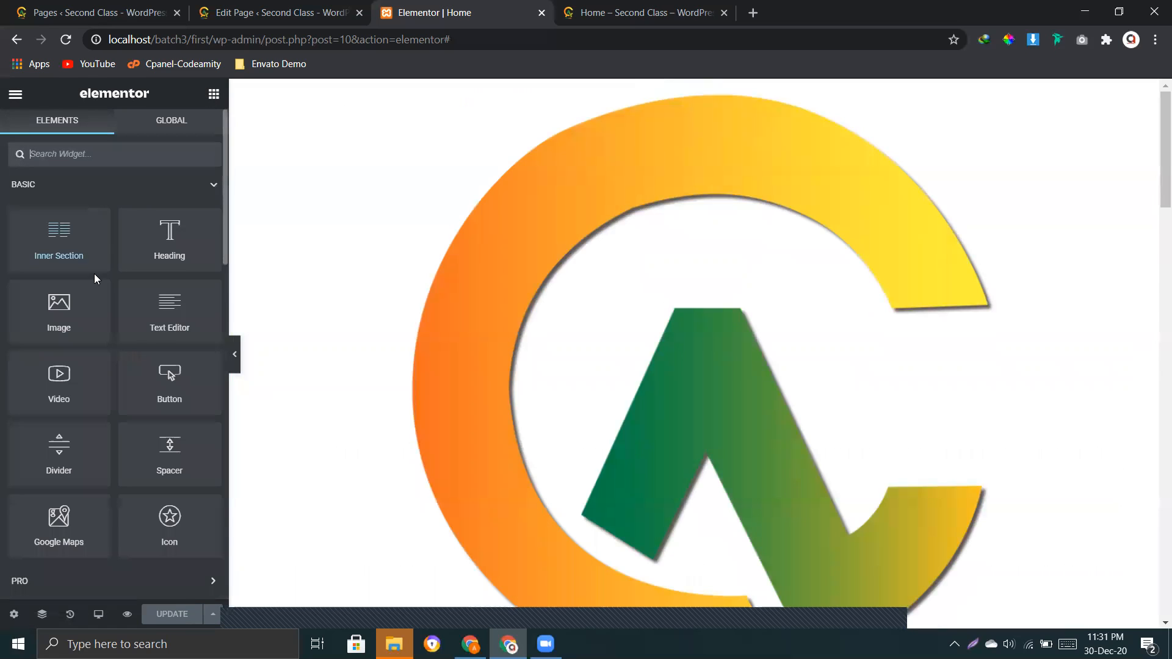
scroll(117, 309, down, 10)
scroll(134, 331, up, 8)
scroll(115, 398, down, 15)
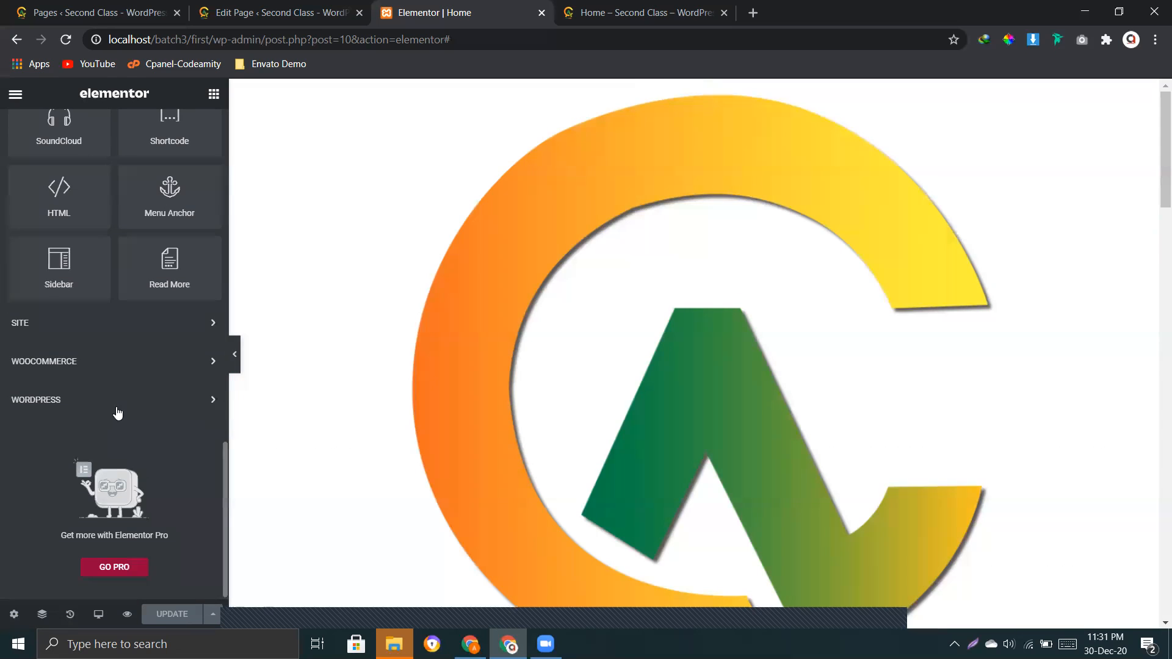
click(91, 329)
click(94, 335)
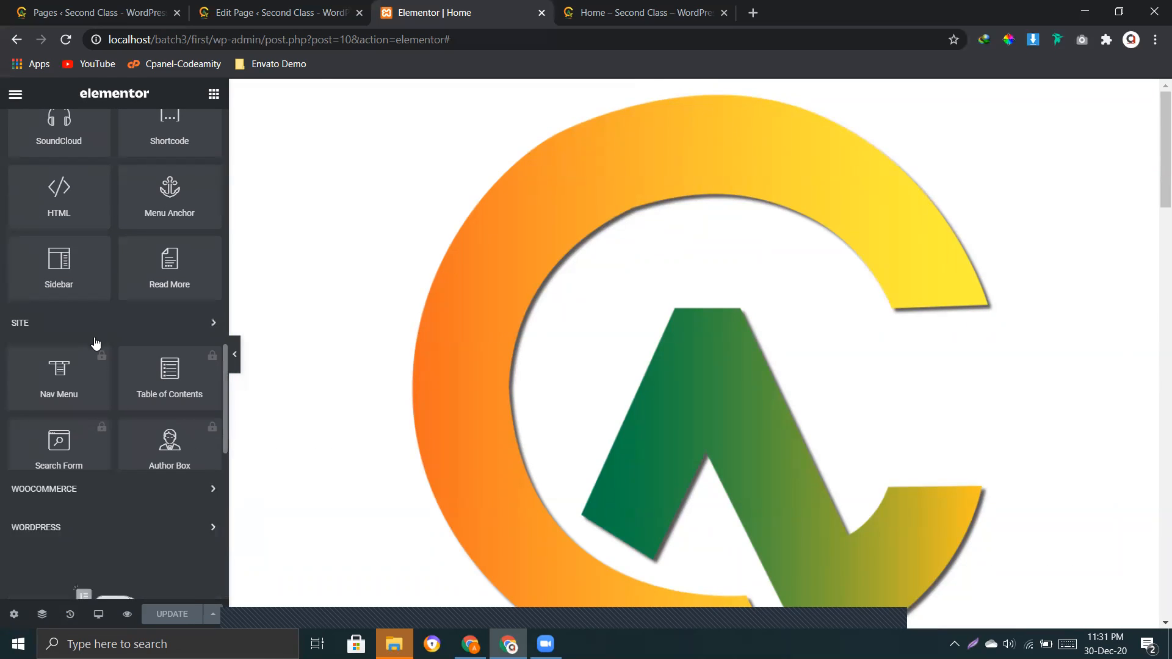
click(101, 373)
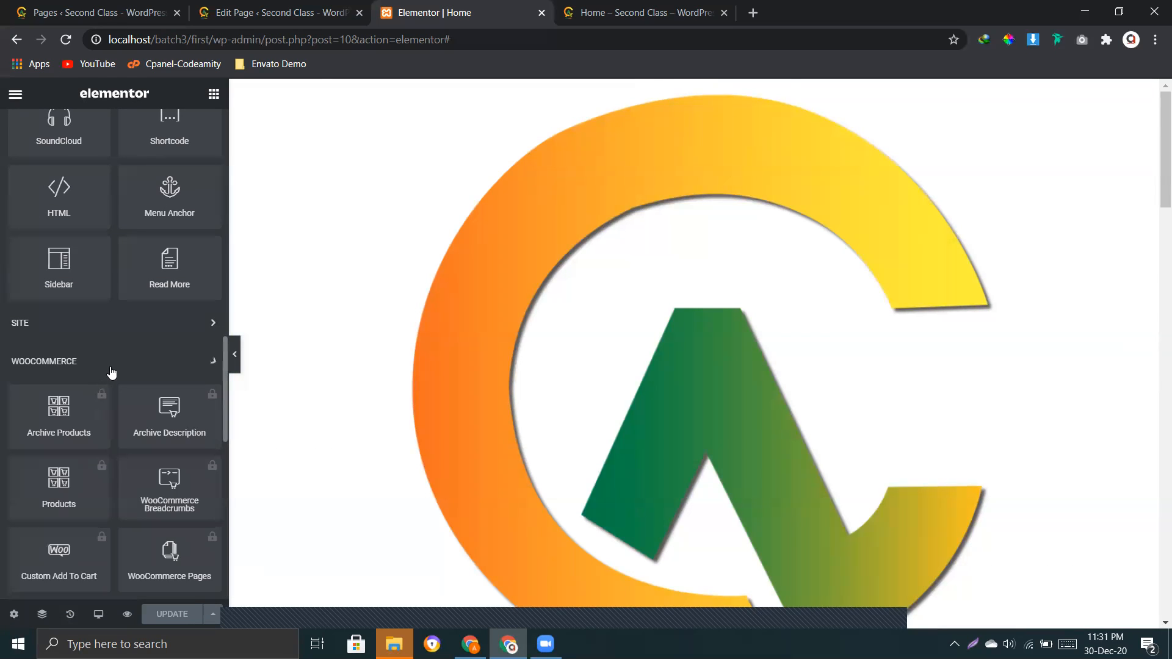
click(112, 372)
click(115, 401)
click(120, 399)
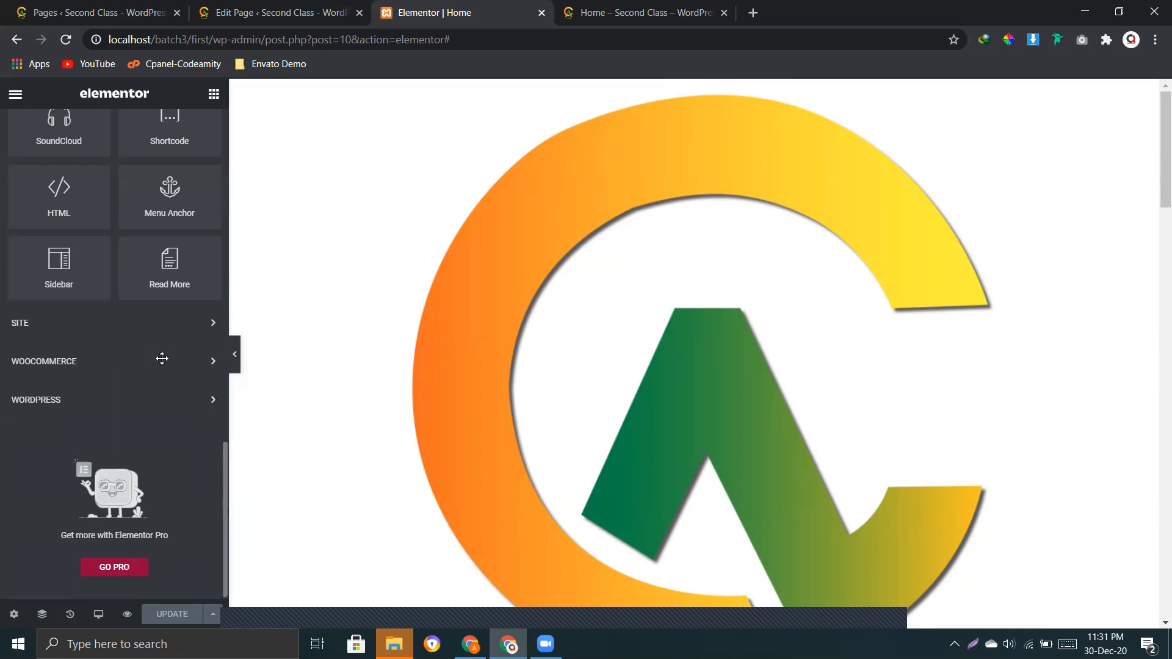
scroll(162, 358, up, 10)
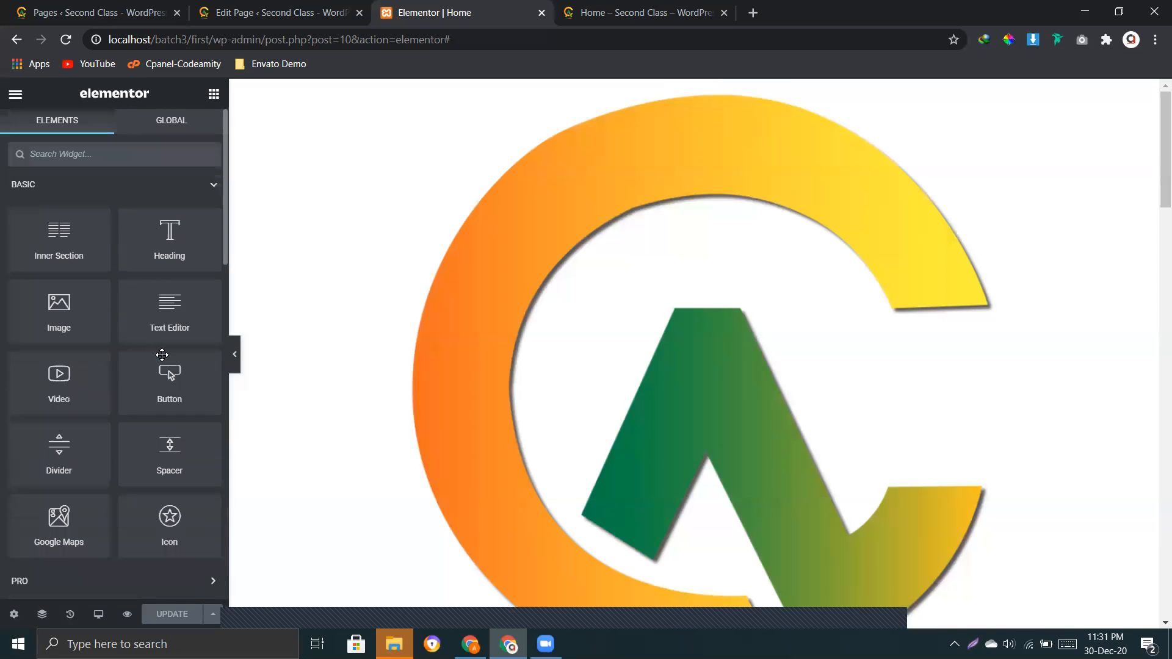
Close the Elementor editor tab, set the Home page's template to Default template in WordPress and update the page
click(308, 8)
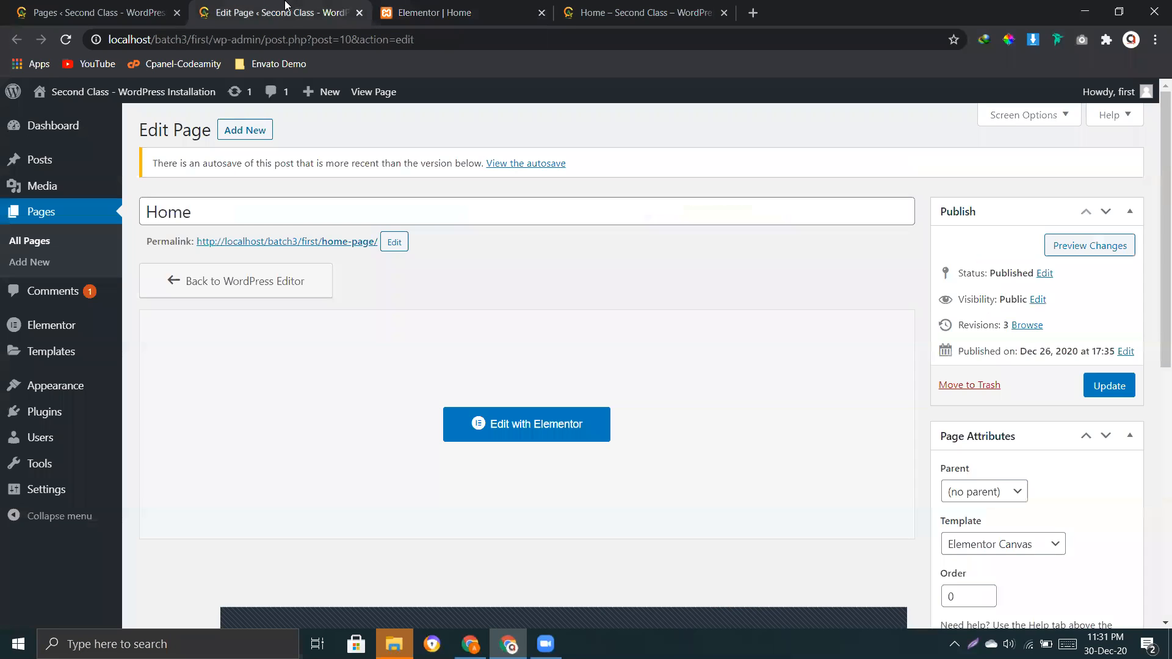
click(544, 11)
click(542, 13)
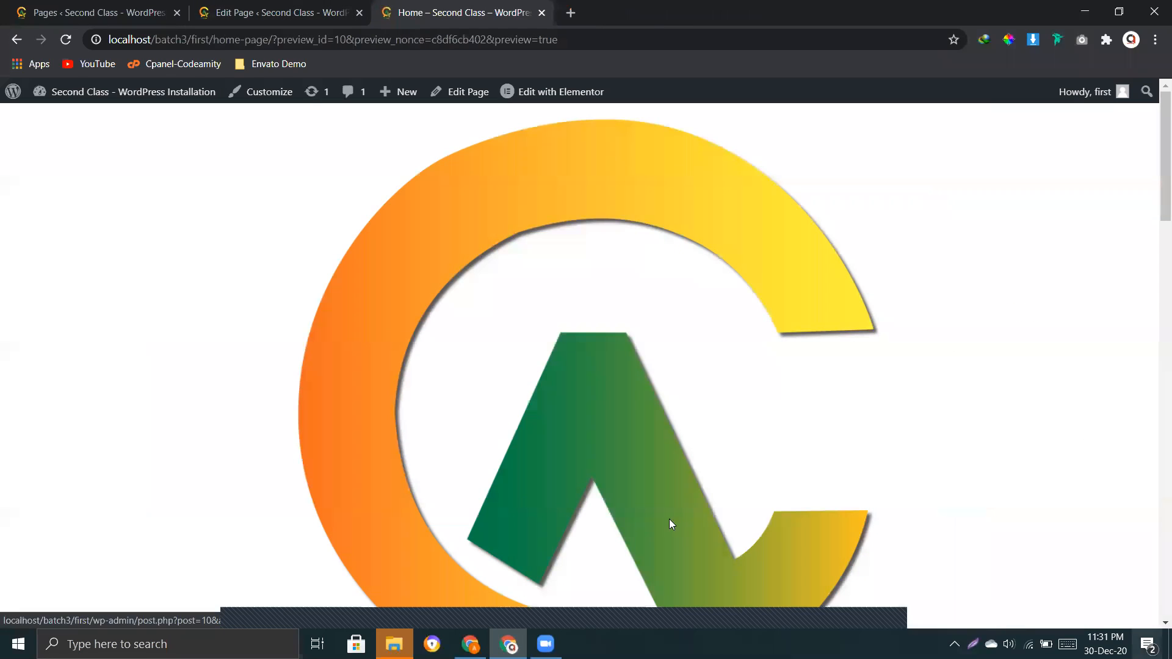
click(269, 9)
scroll(876, 426, down, 5)
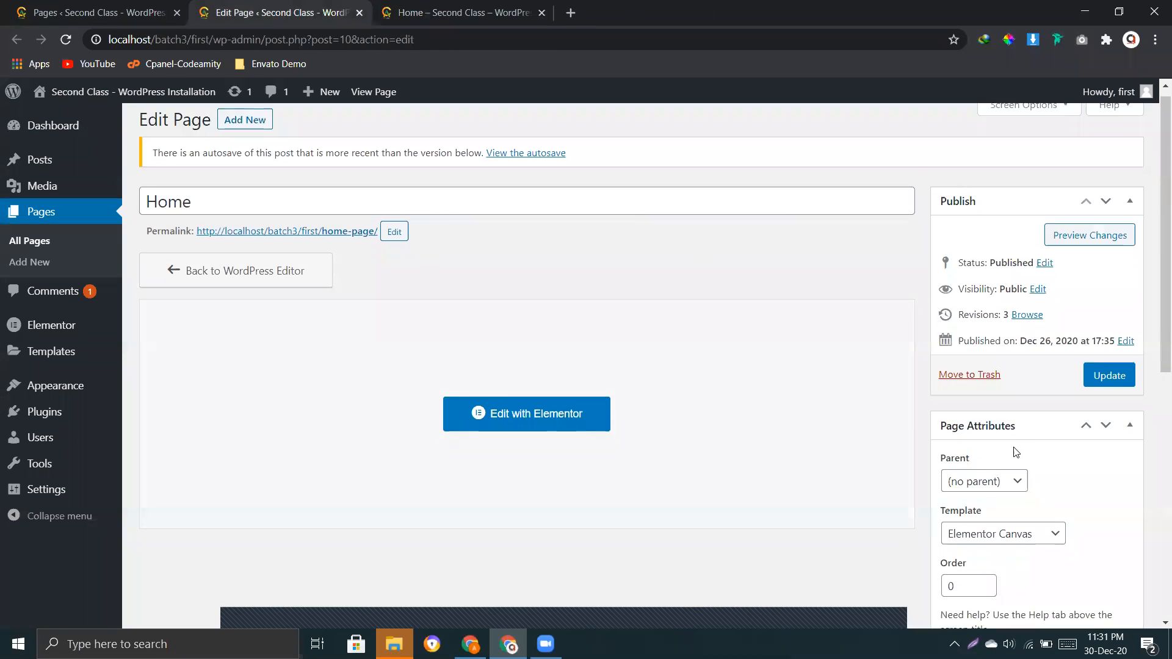
click(1001, 244)
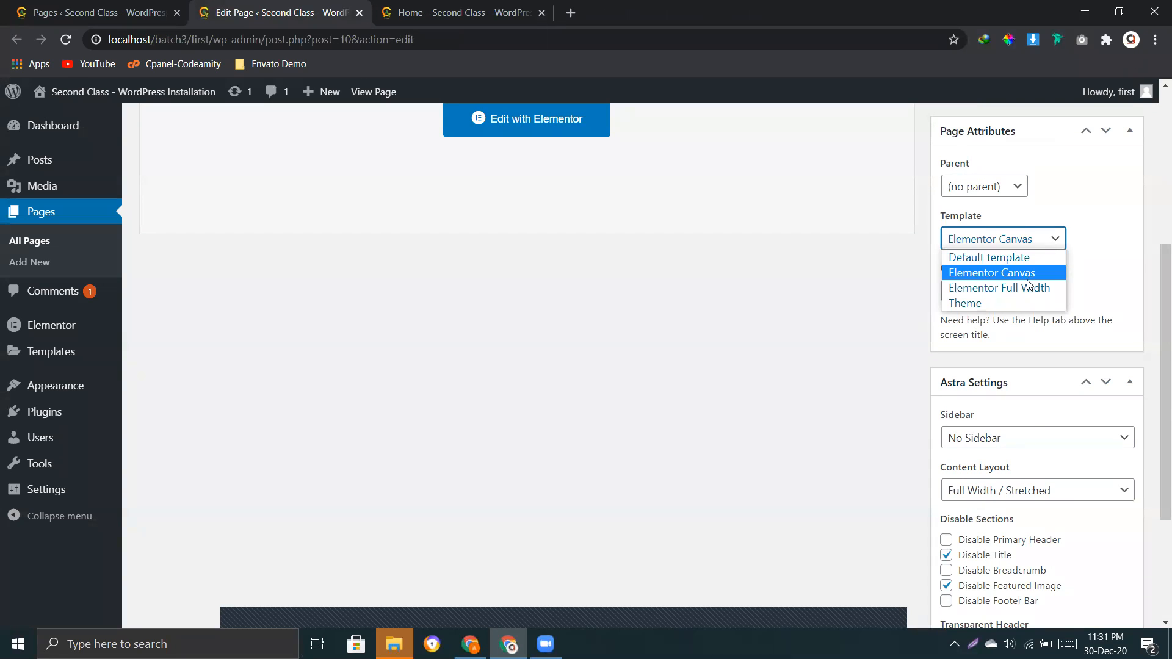
click(999, 259)
scroll(687, 291, up, 5)
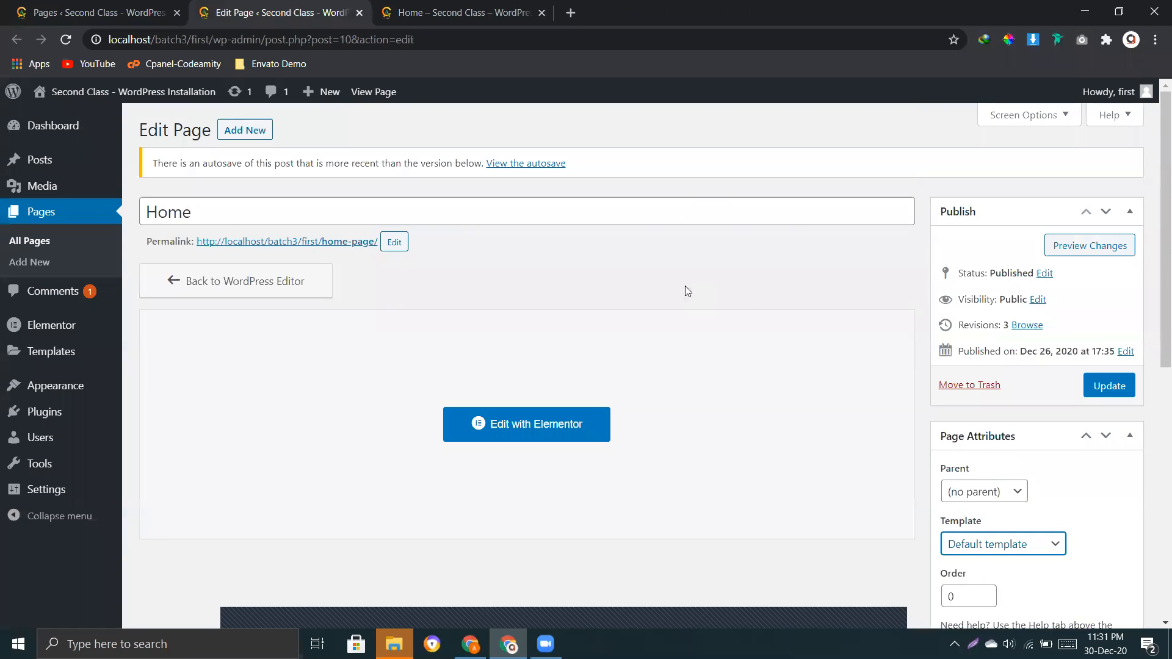
click(1100, 387)
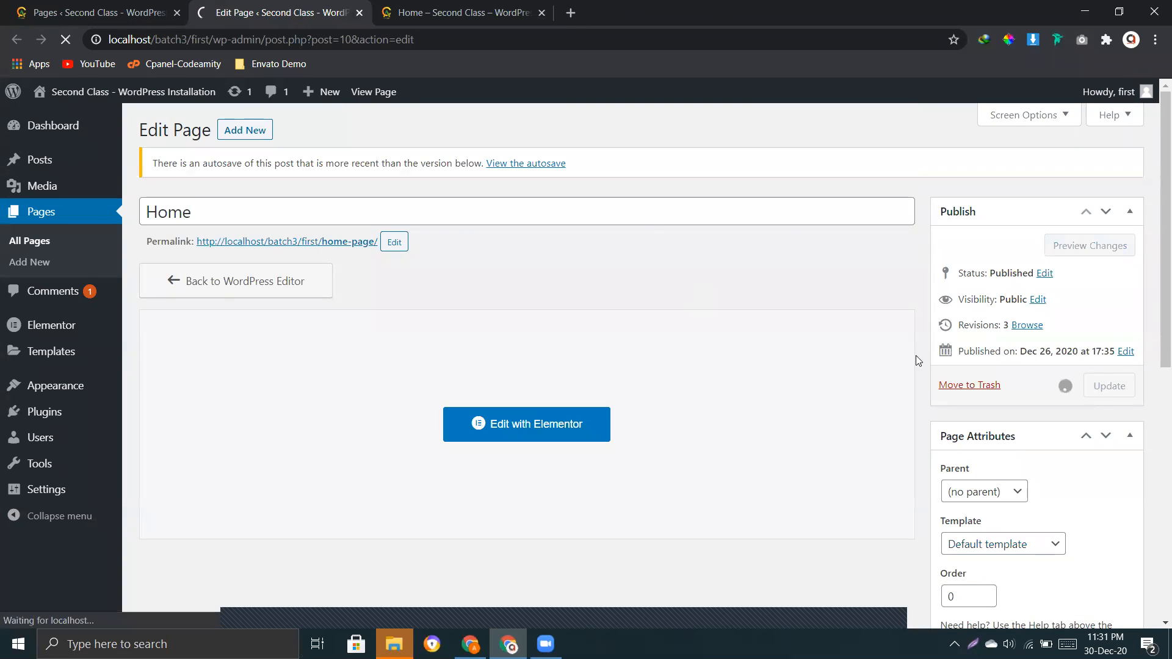
Reload the Home page preview and examine its header menu, content and footer
click(455, 9)
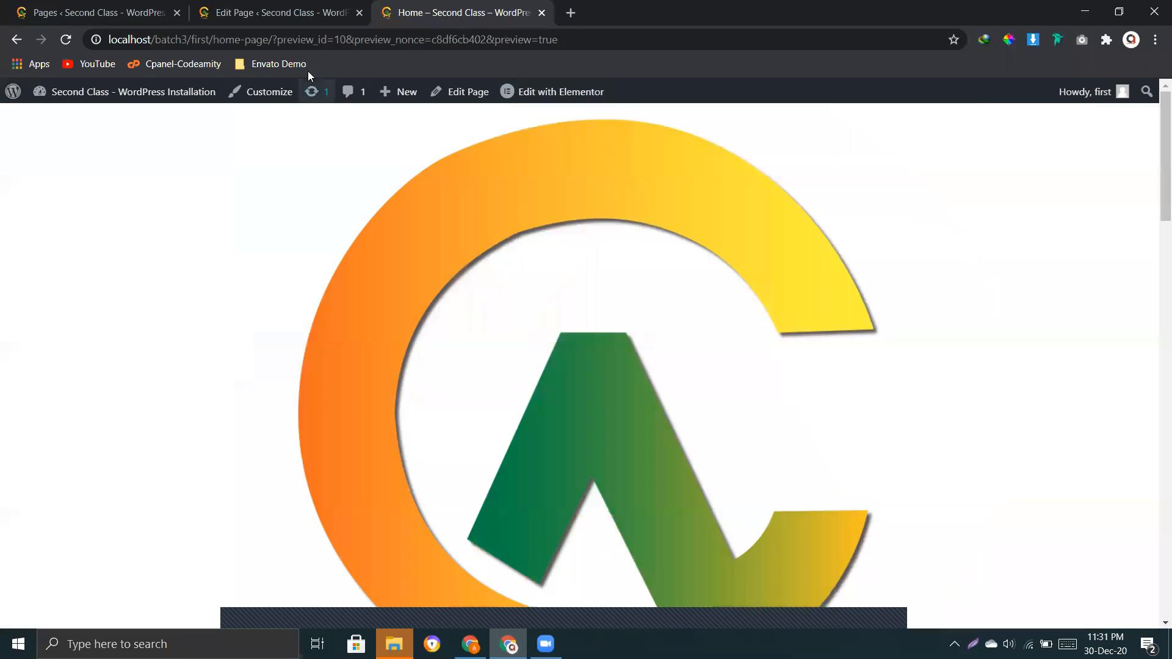
click(67, 41)
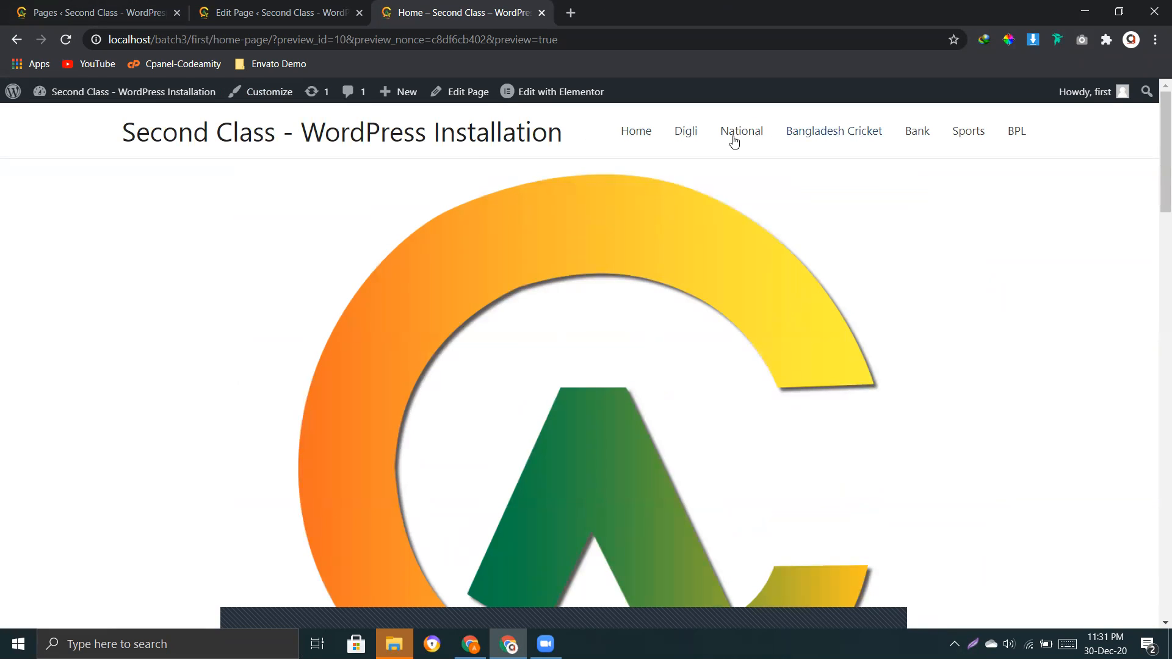
scroll(837, 144, down, 5)
scroll(813, 146, up, 5)
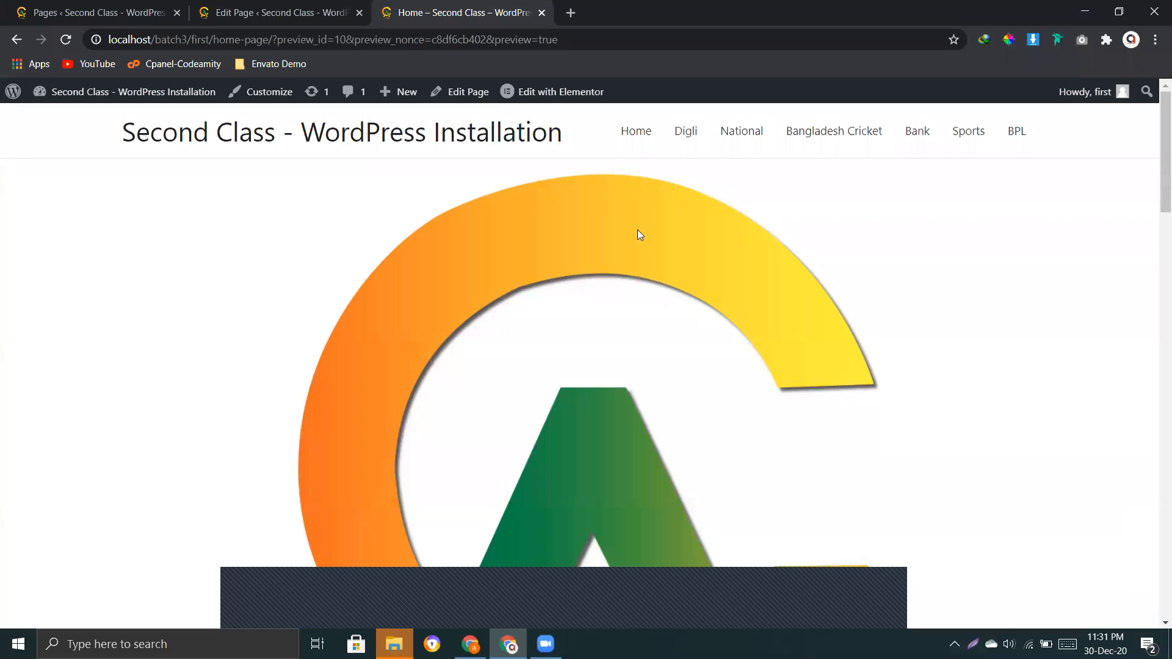
scroll(637, 234, down, 20)
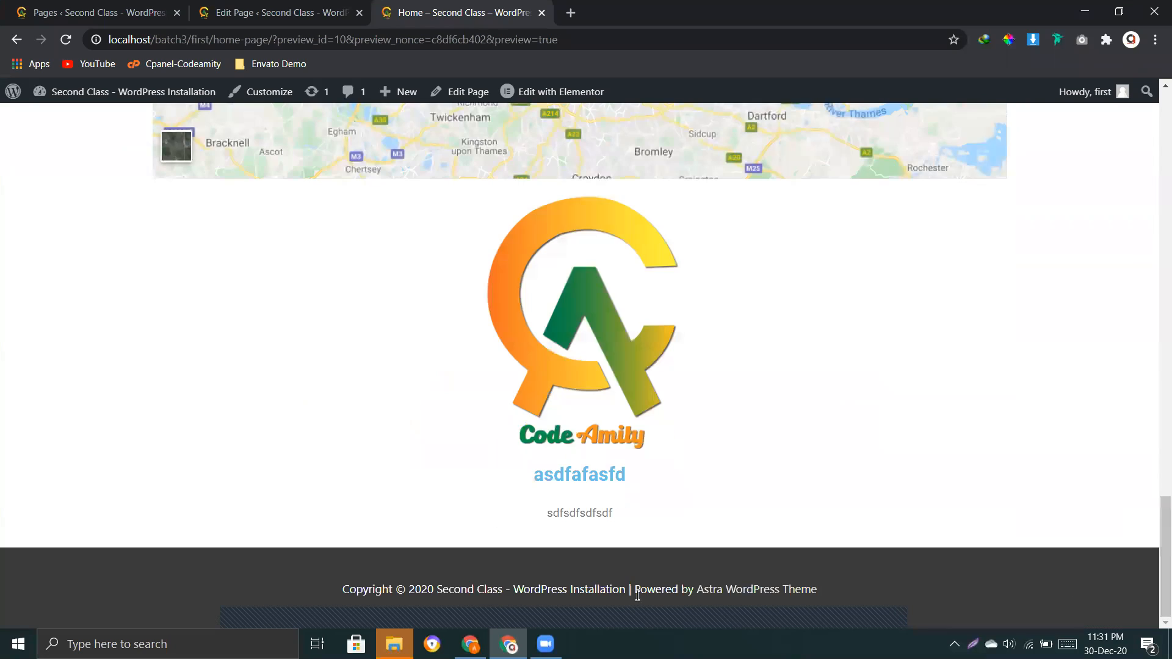
Reopen the Home page in Elementor, open its page settings and check the available status options
click(255, 6)
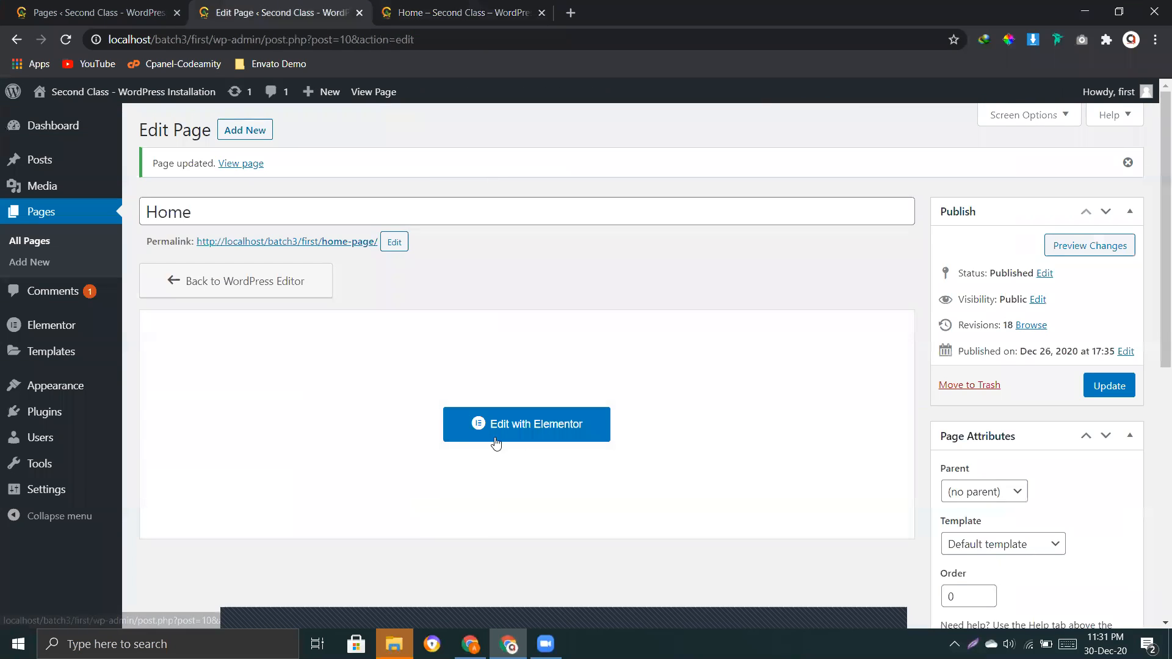
click(534, 429)
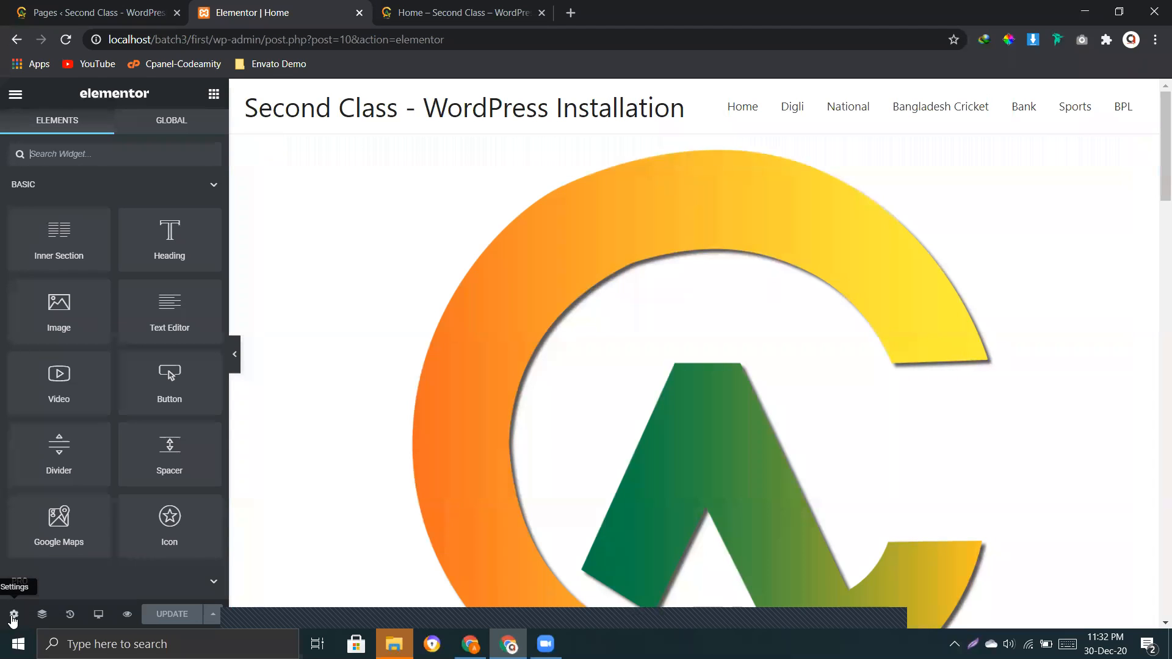
click(13, 619)
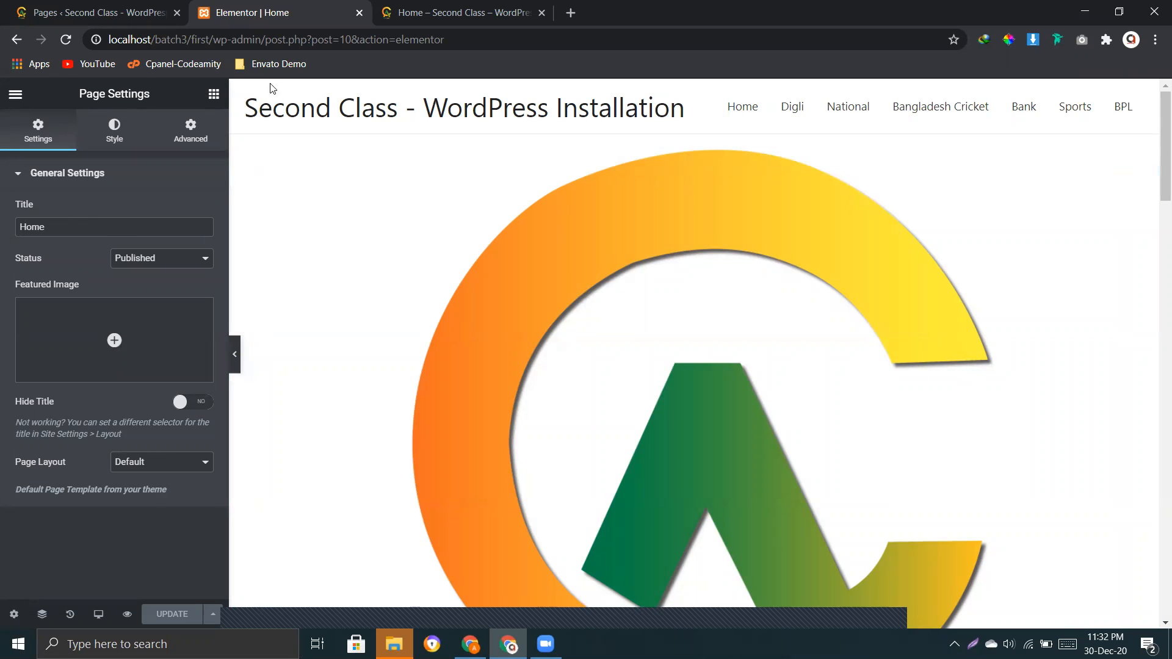
drag(63, 227, 16, 227)
click(47, 267)
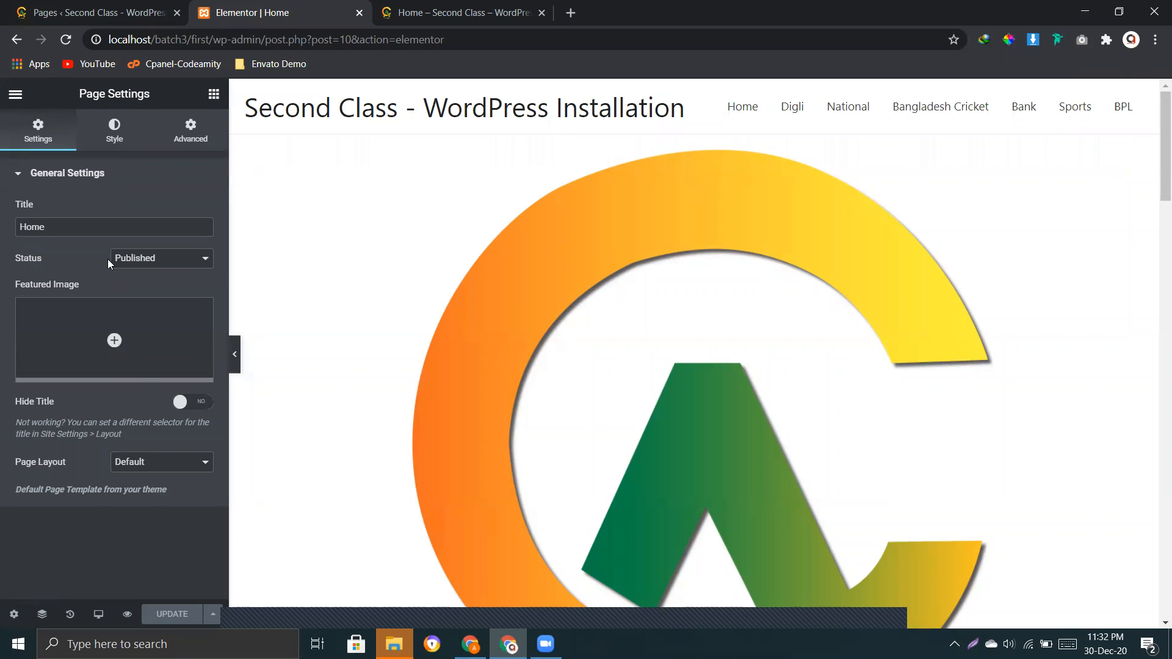
click(134, 259)
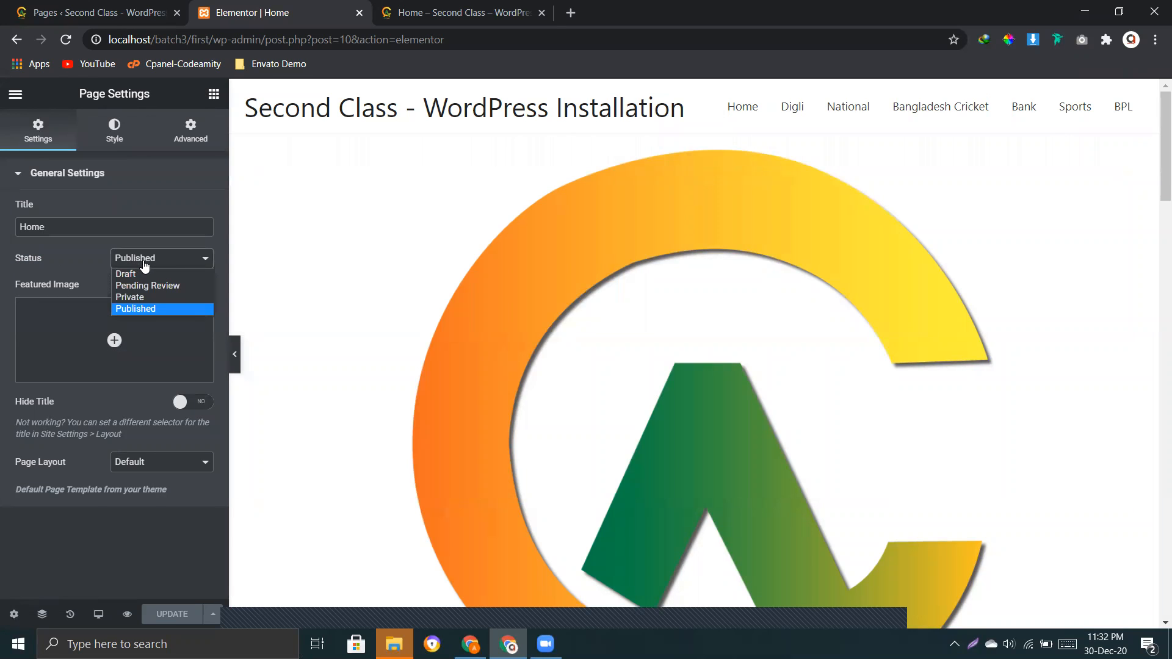
click(160, 262)
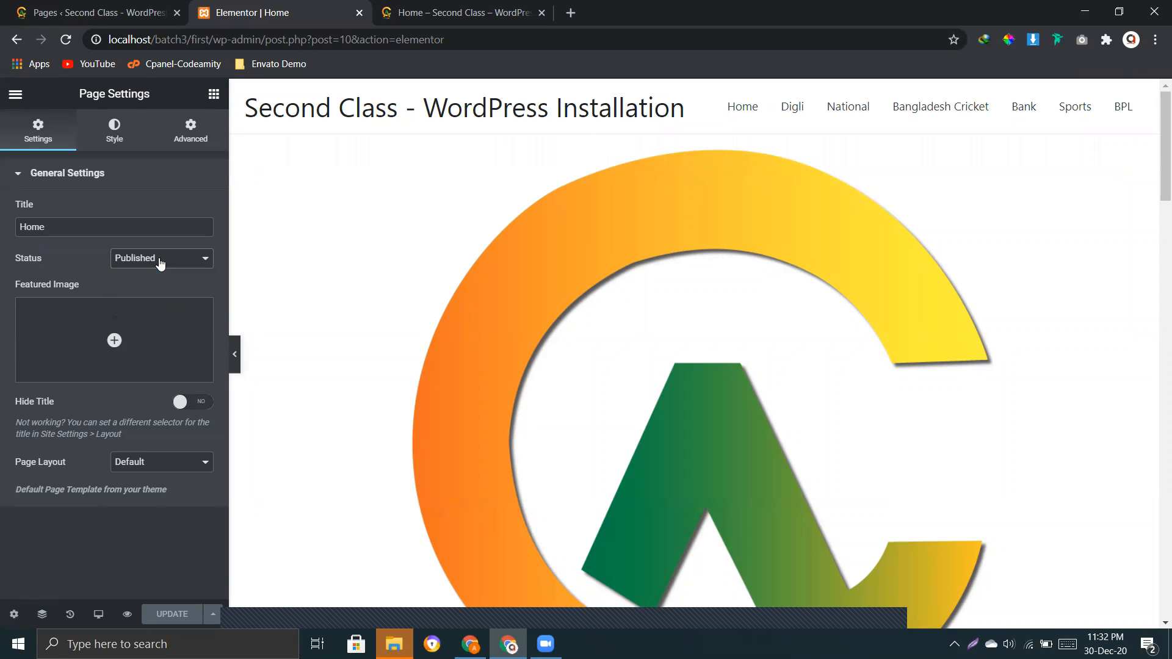
Set the page layout to Elementor Canvas and update the page
drag(9, 468, 64, 465)
click(137, 468)
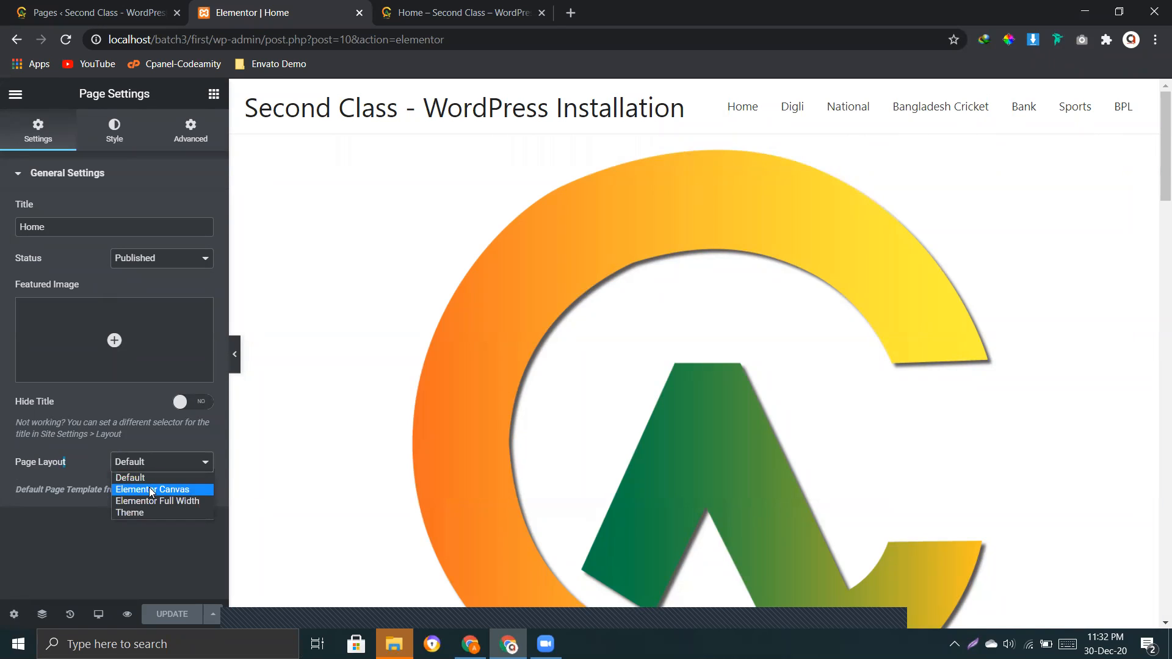
click(152, 490)
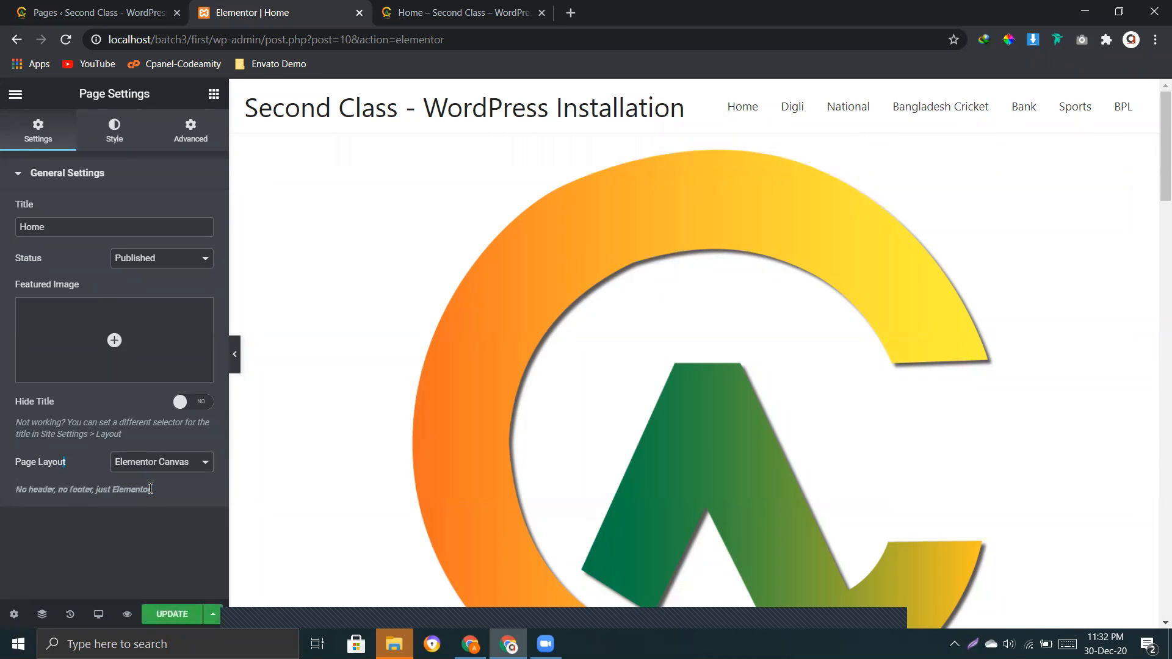
click(177, 620)
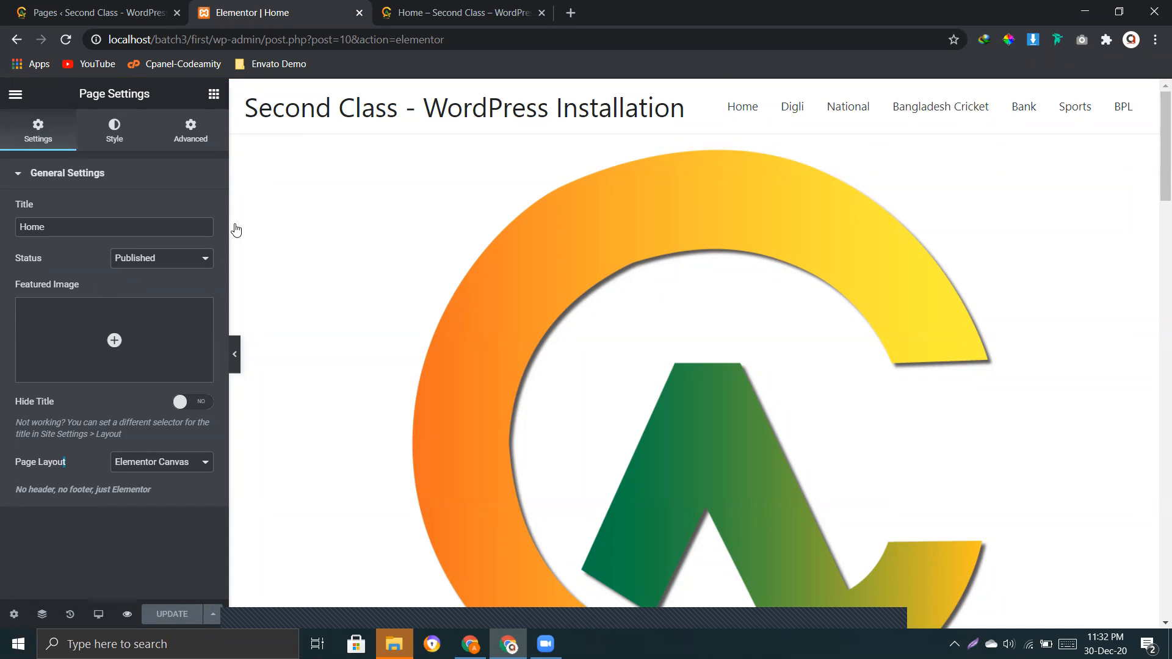
Reload the Home page preview and check the top of the page for the site header
click(462, 6)
scroll(517, 294, up, 5)
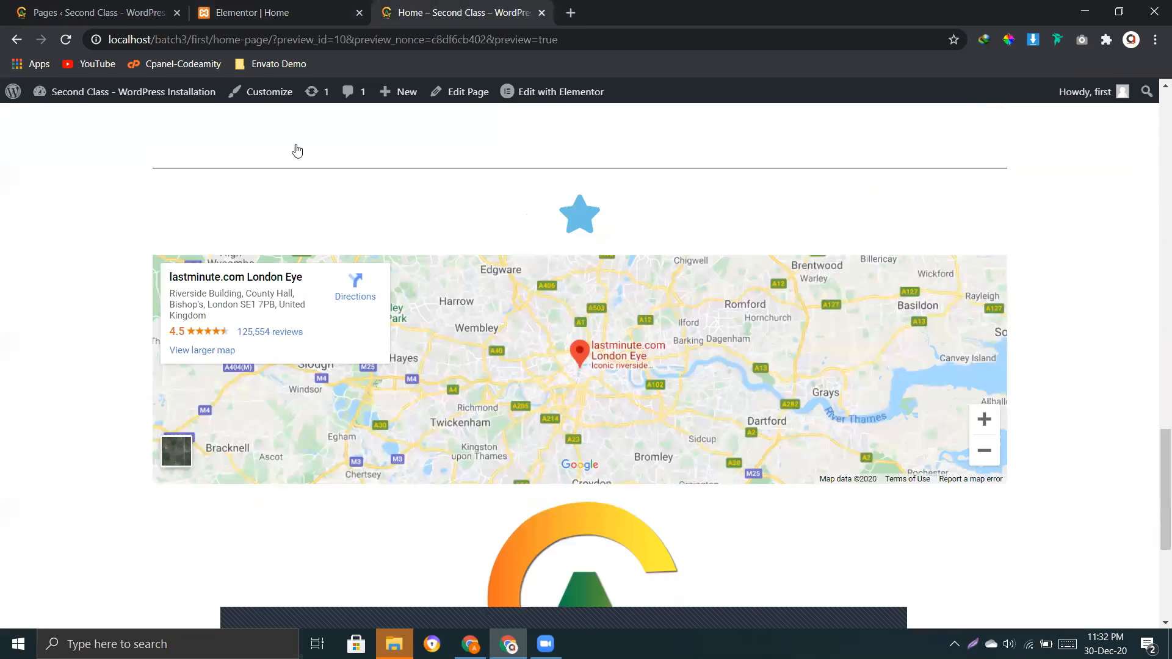
click(66, 39)
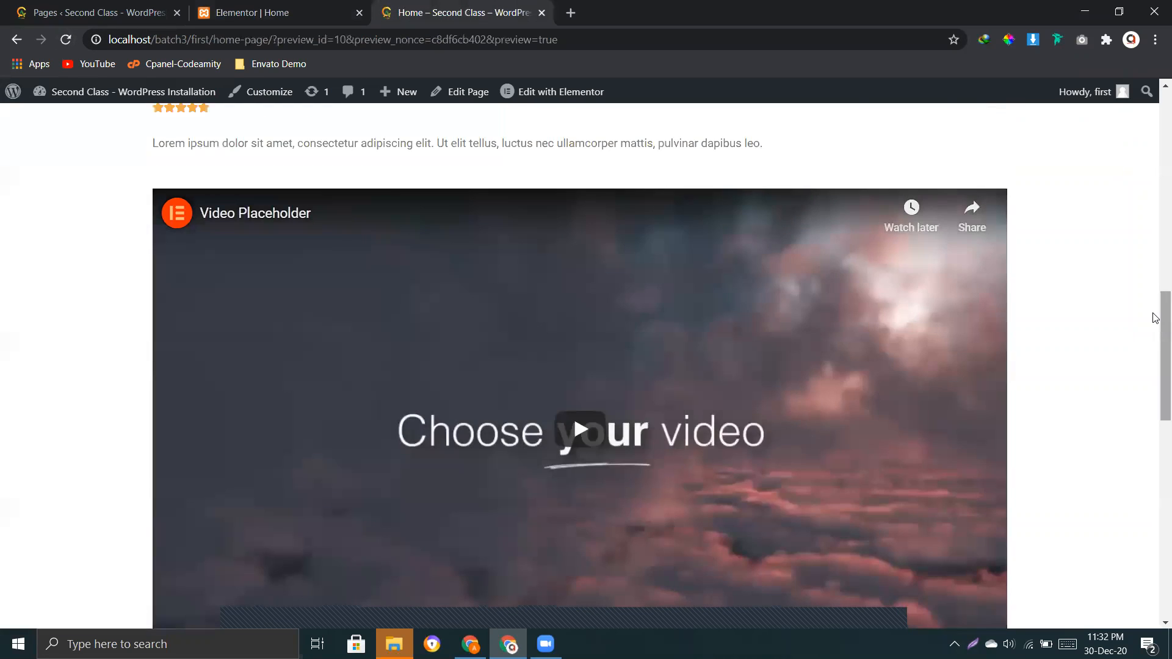
drag(1153, 314, 1153, 76)
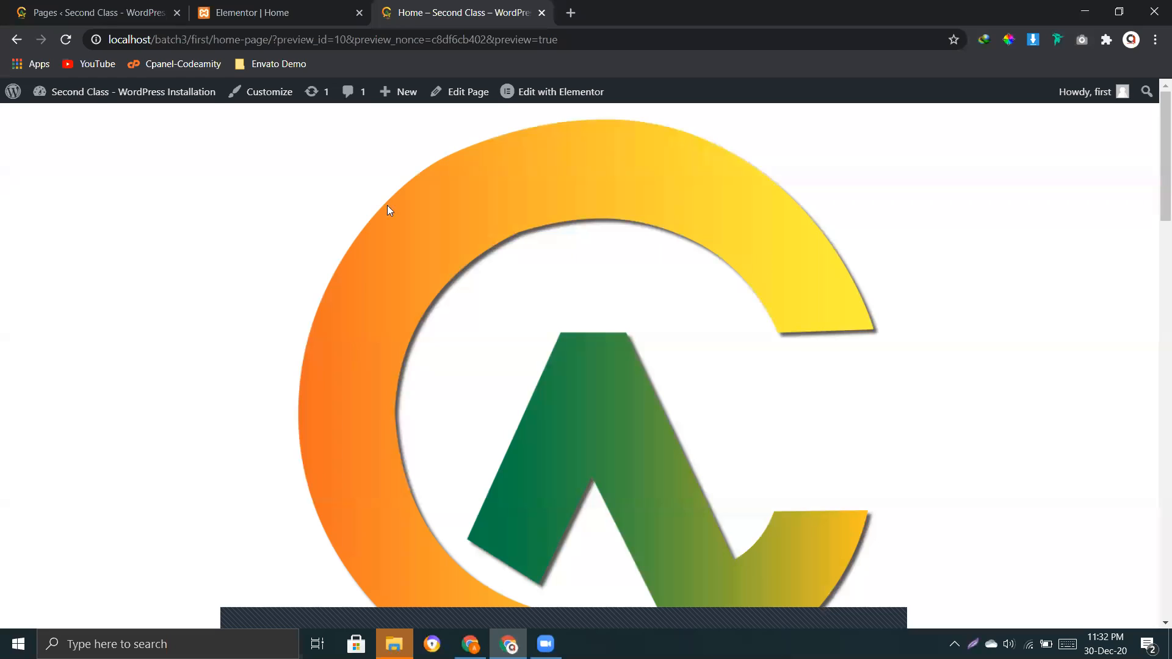
Reload the Elementor editor and check the page from its start down to the inner section
click(256, 12)
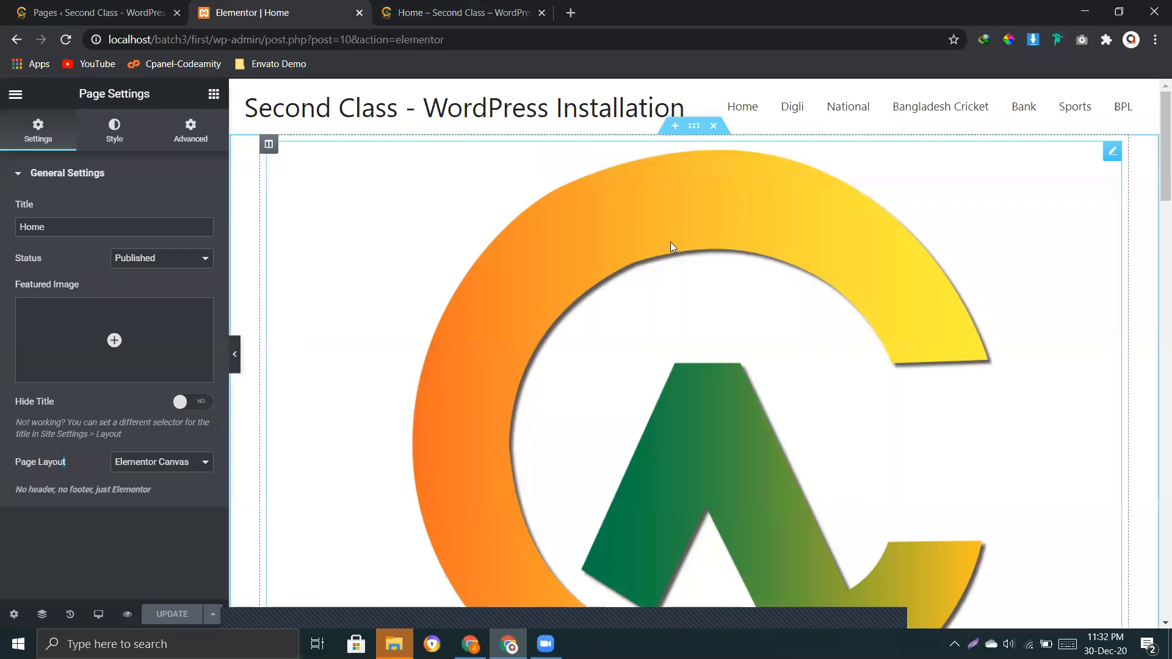
click(67, 40)
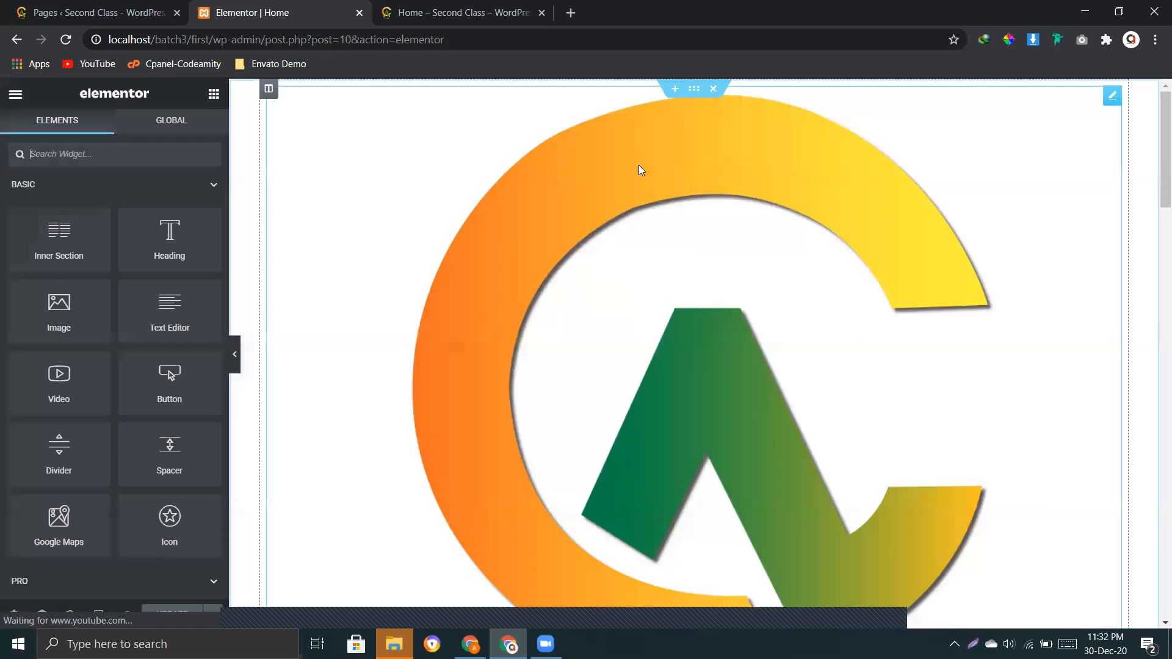
scroll(657, 480, down, 10)
scroll(652, 488, down, 6)
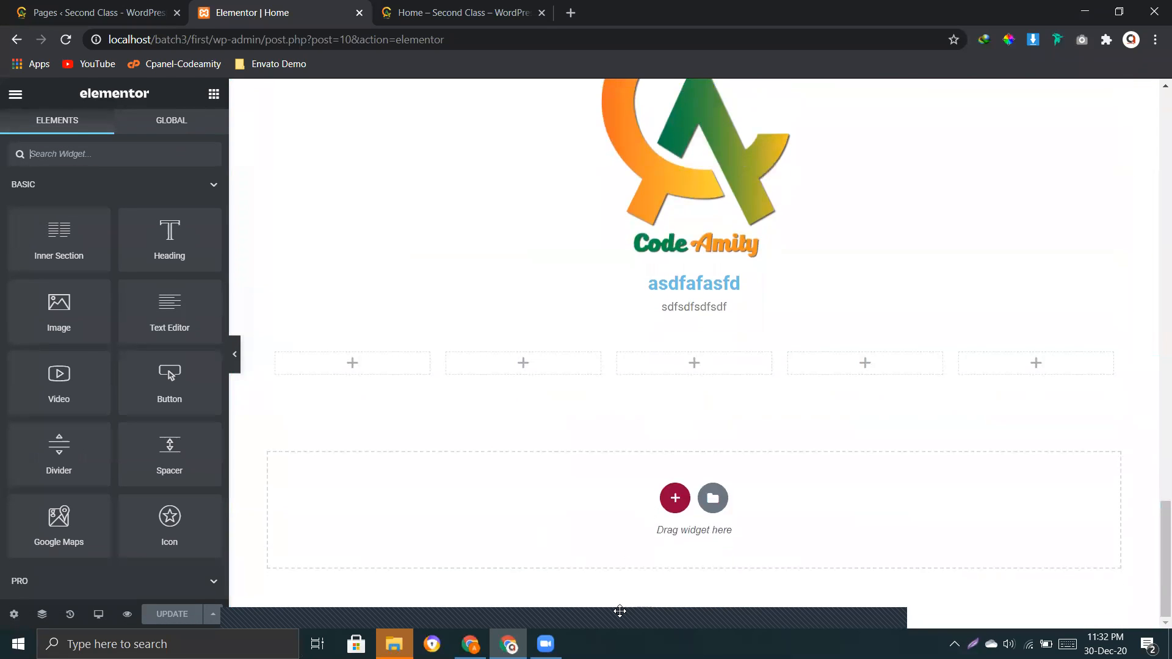